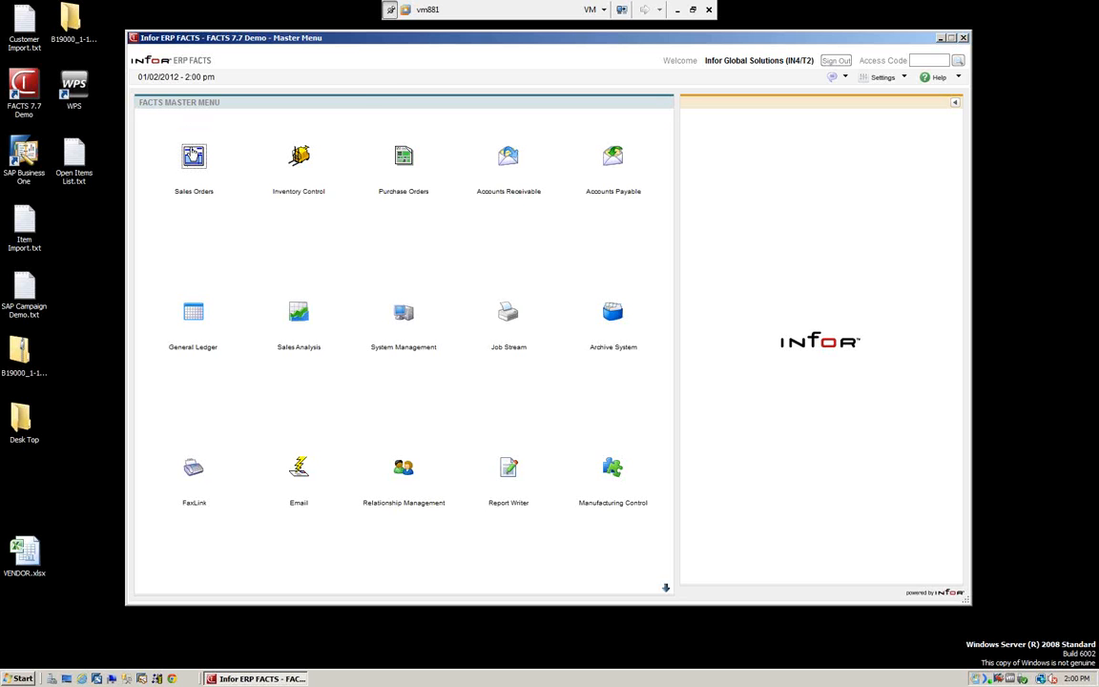
Open Static Control F/M from the infrequent file maintenances of Sales Orders
{"action": "left_click", "coordinate": [195, 165]}
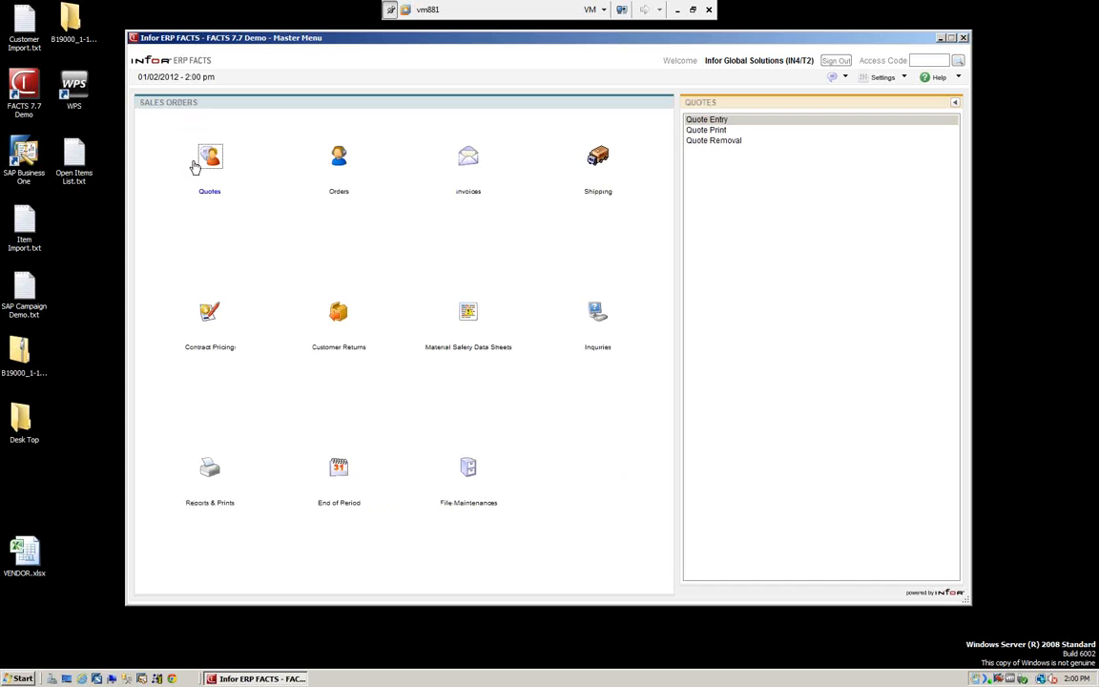
{"action": "left_click", "coordinate": [471, 468]}
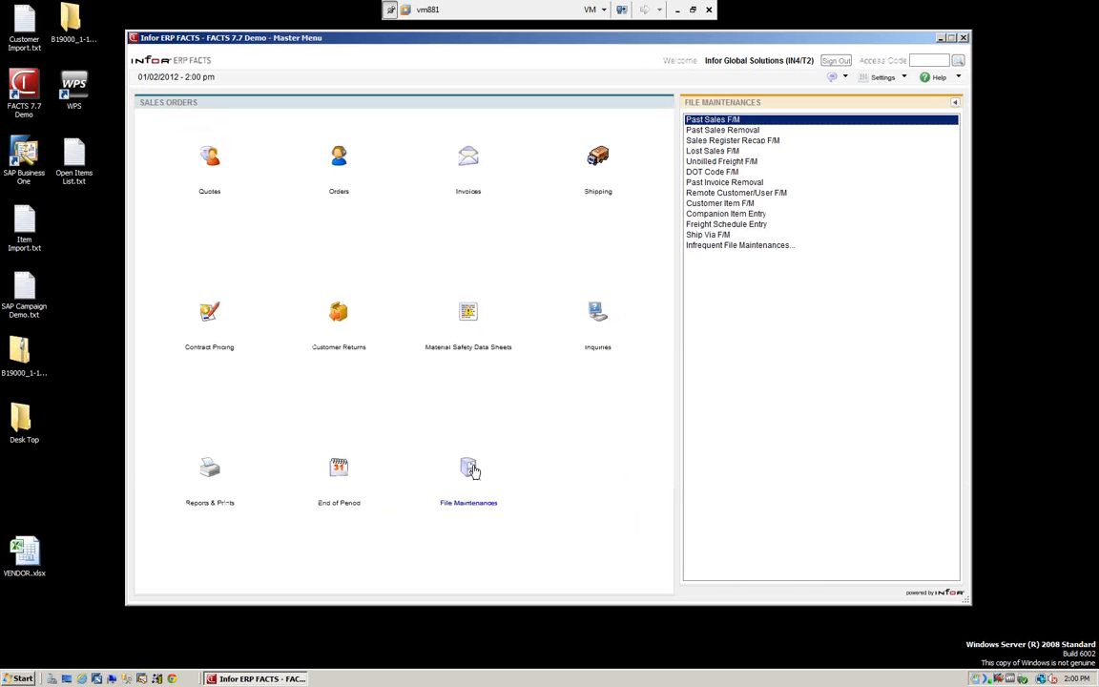
{"action": "left_click", "coordinate": [700, 246]}
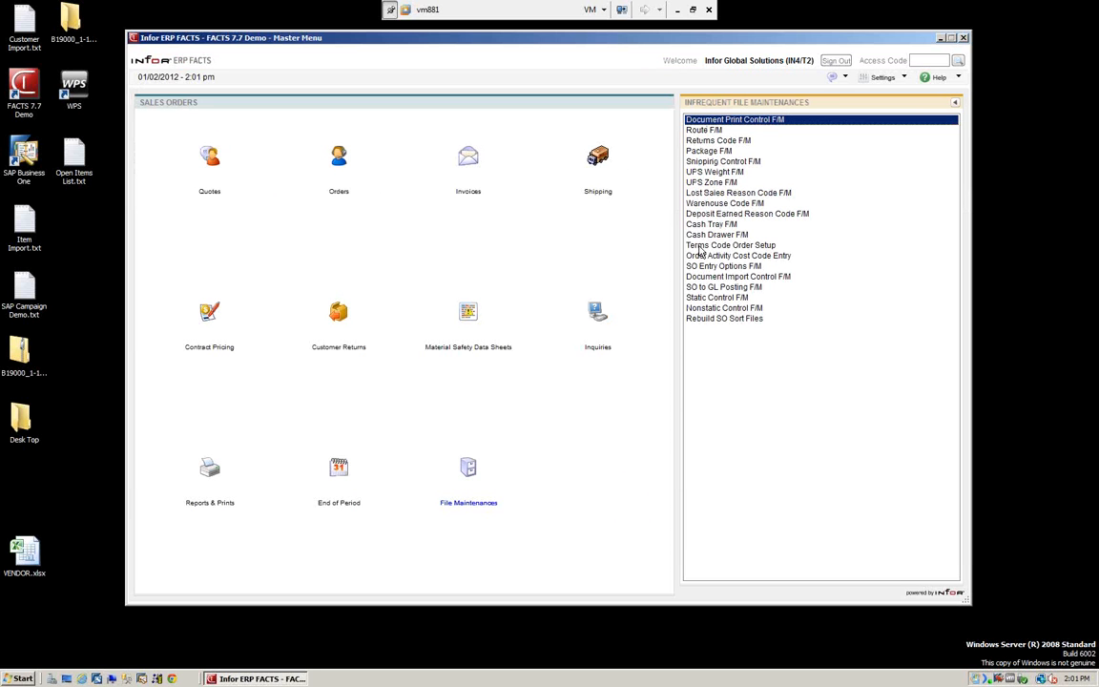
{"action": "double_click", "coordinate": [701, 299]}
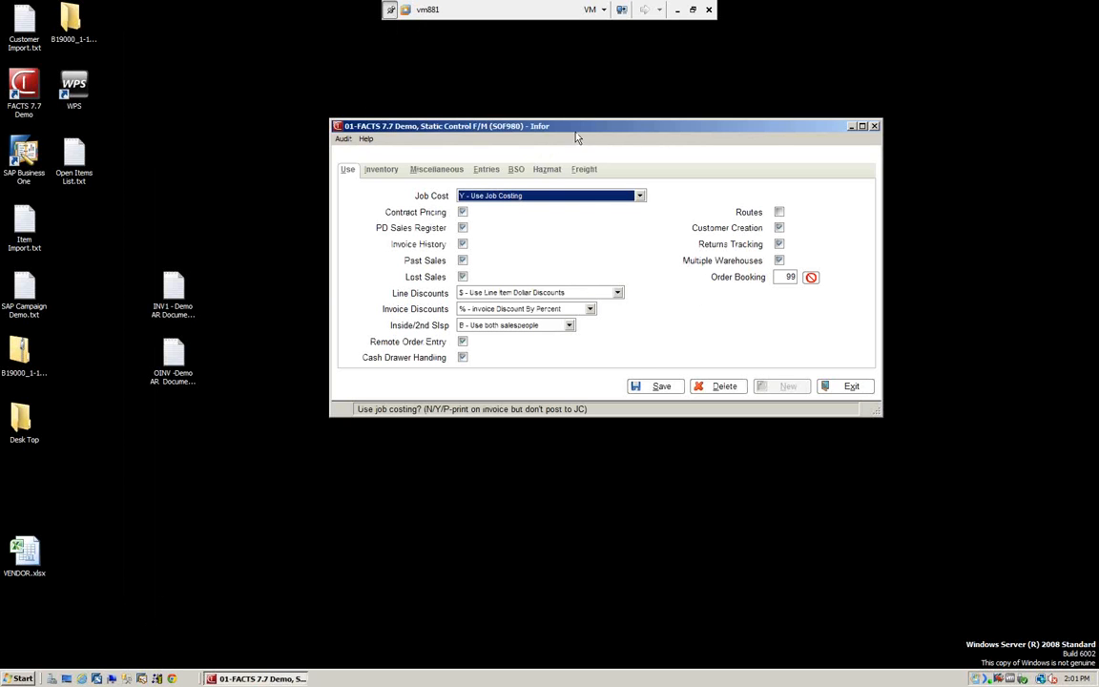
{"action": "left_click_drag", "start_coordinate": [580, 130], "coordinate": [542, 119]}
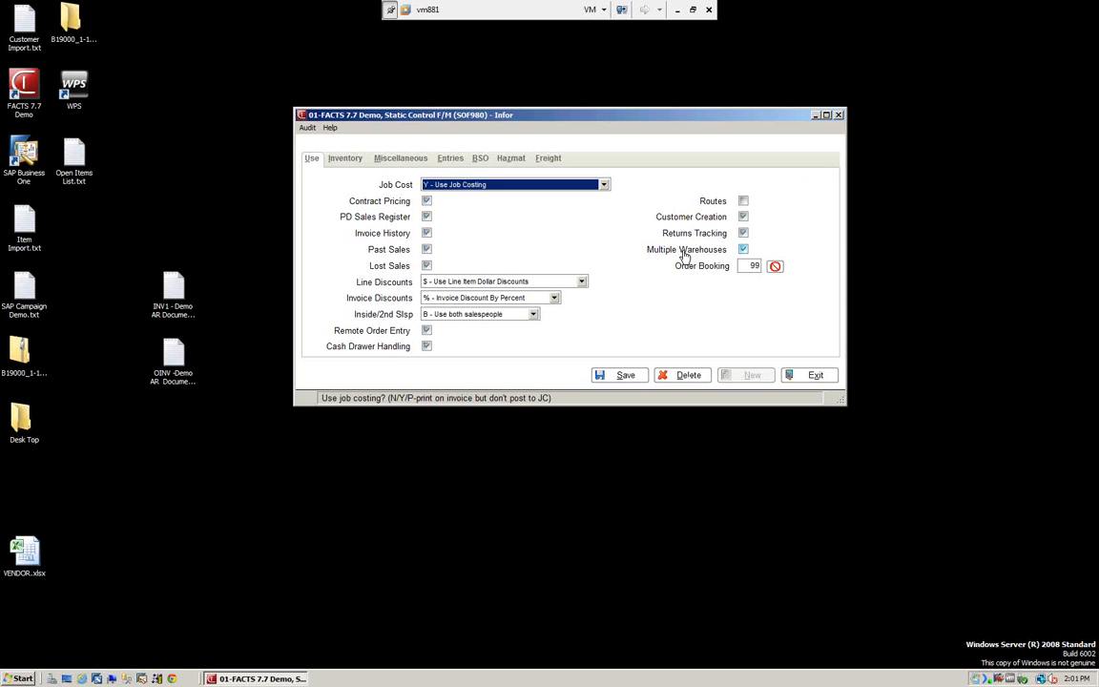
Examine the DSR Recap options and their available codes in the Miscellaneous settings, then exit Static Control F/M without changing anything
{"action": "left_click", "coordinate": [394, 162]}
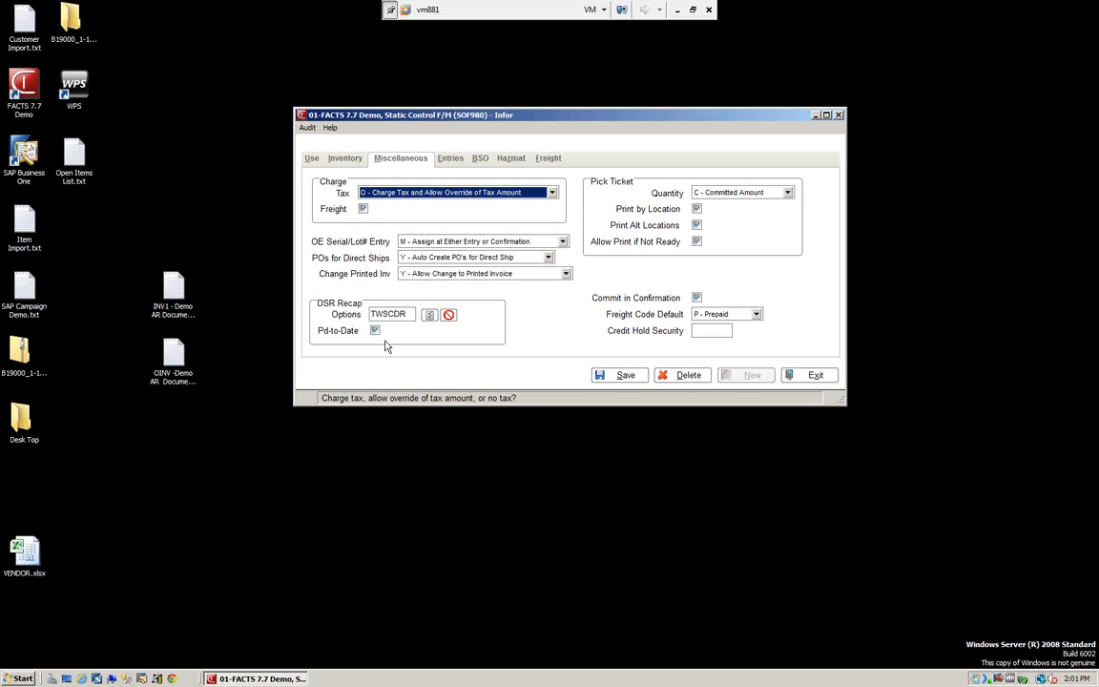
{"action": "mouse_move", "coordinate": [409, 316]}
{"action": "left_click", "coordinate": [428, 316]}
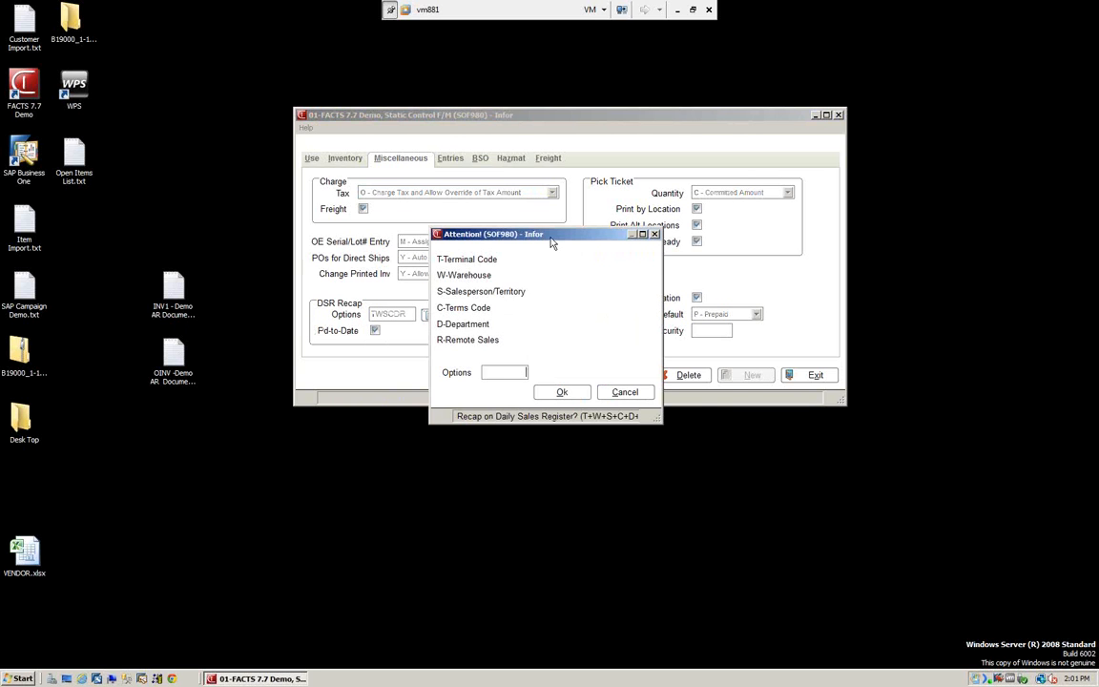
{"action": "left_click_drag", "start_coordinate": [552, 239], "coordinate": [631, 196]}
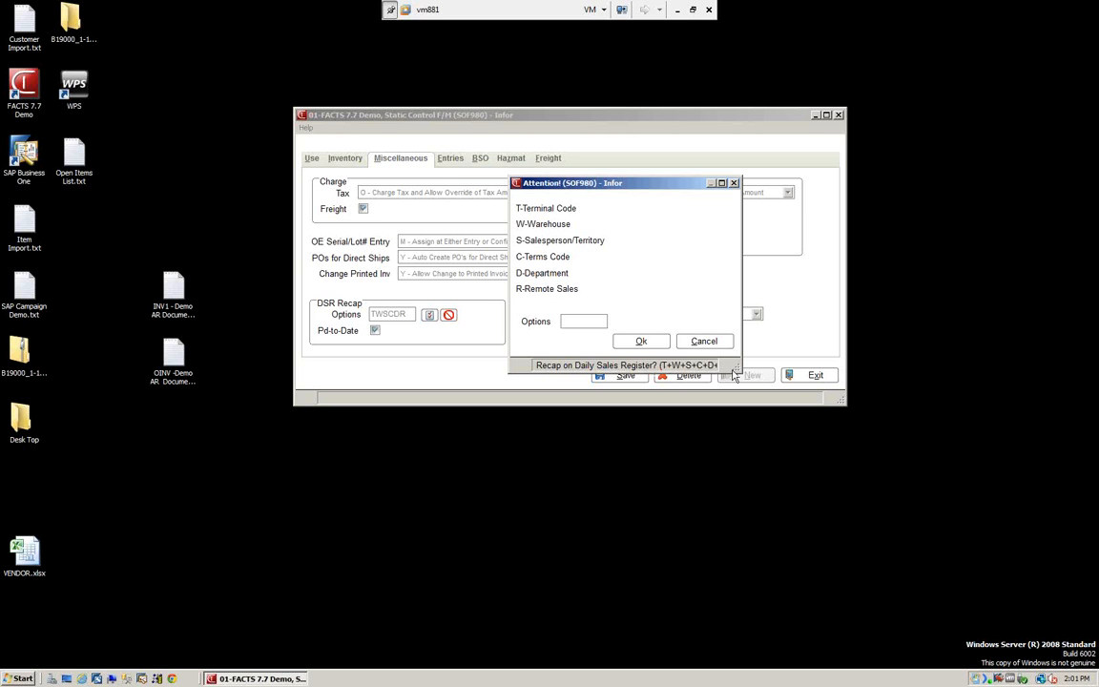
{"action": "left_click", "coordinate": [374, 329]}
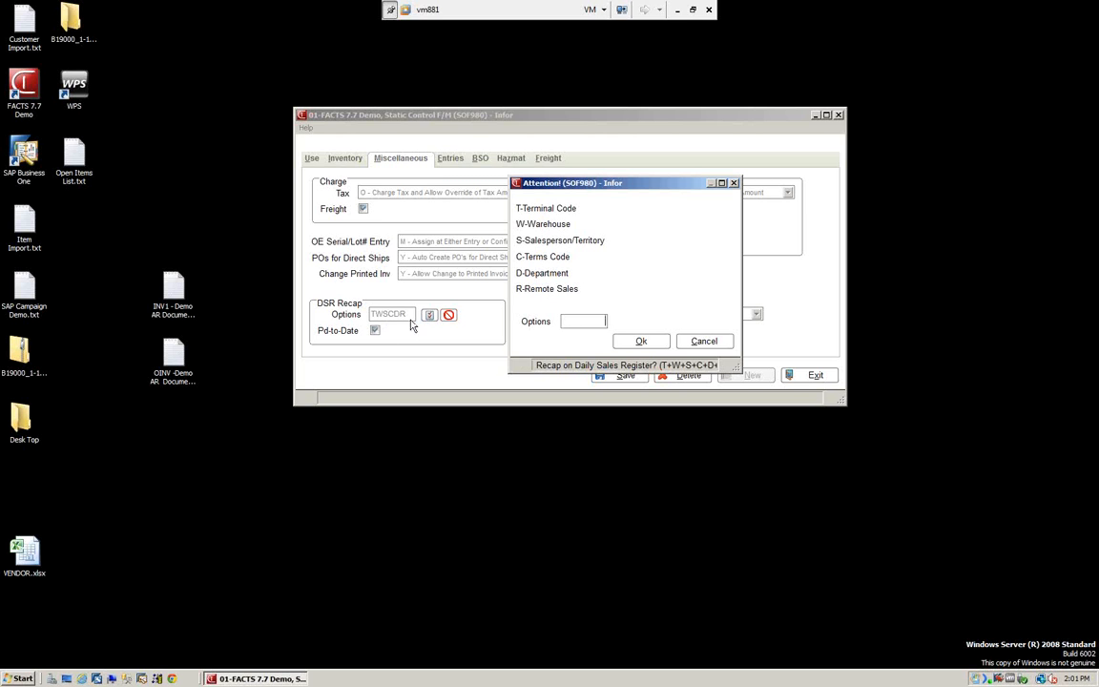
{"action": "left_click", "coordinate": [715, 342]}
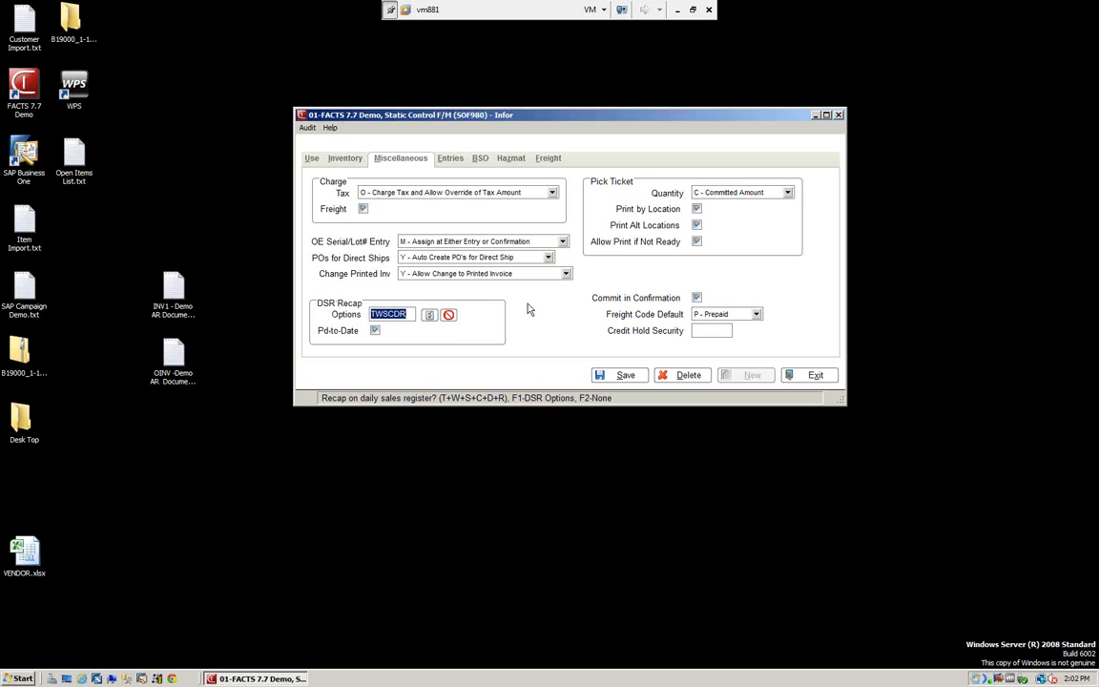
{"action": "left_click", "coordinate": [430, 314]}
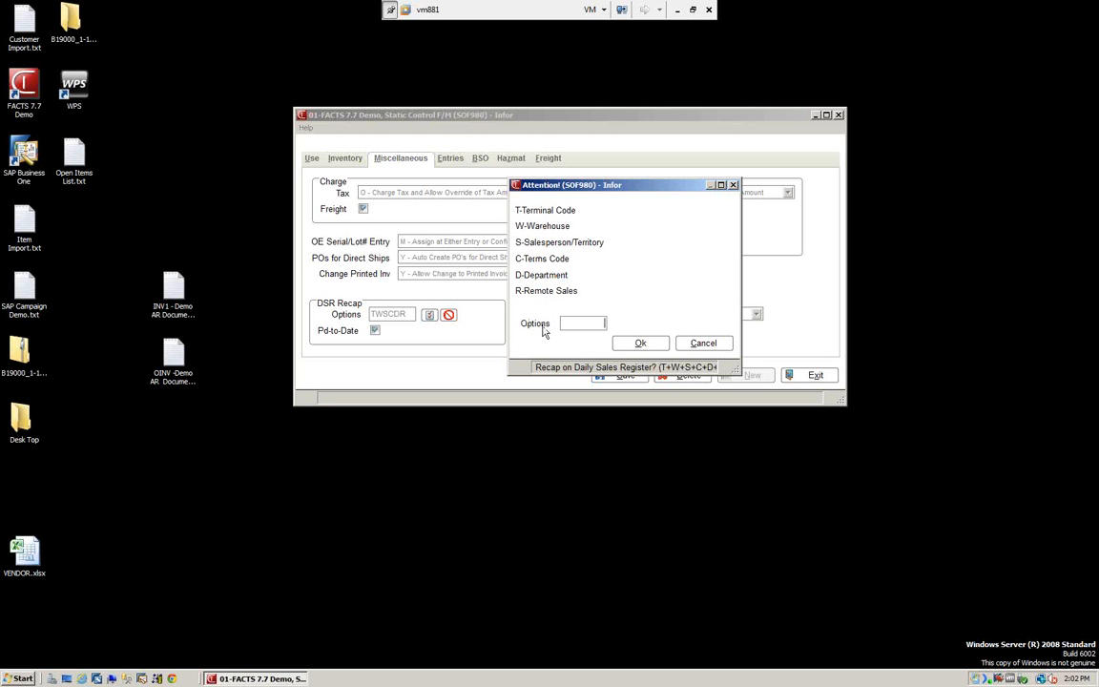
{"action": "left_click", "coordinate": [707, 345]}
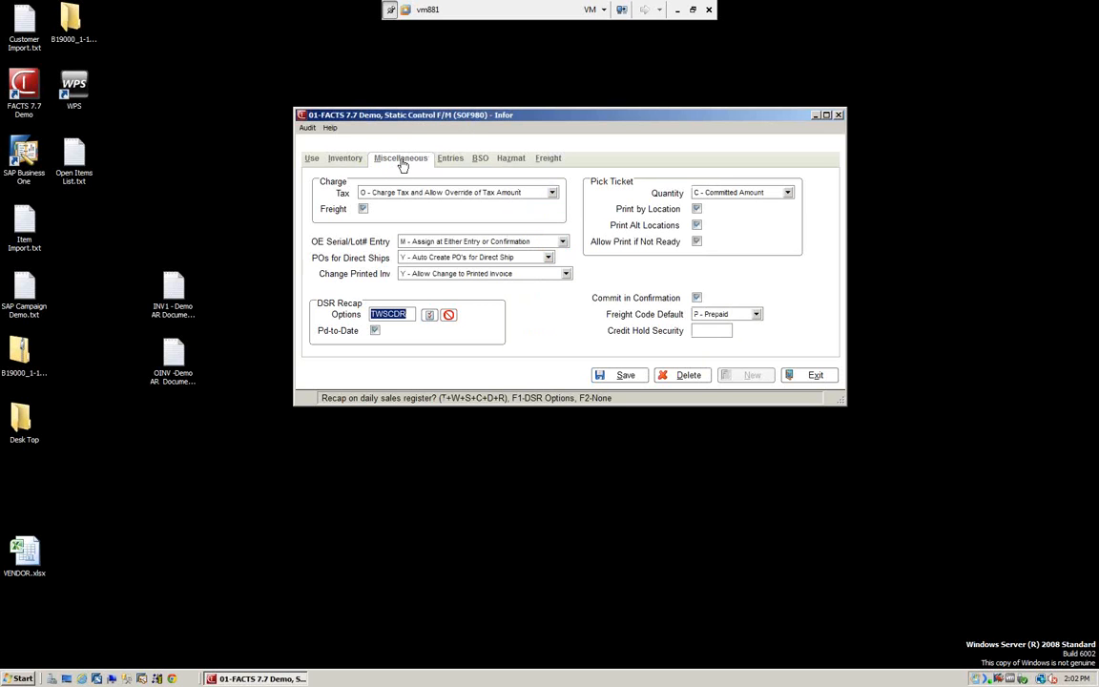
{"action": "left_click", "coordinate": [816, 378]}
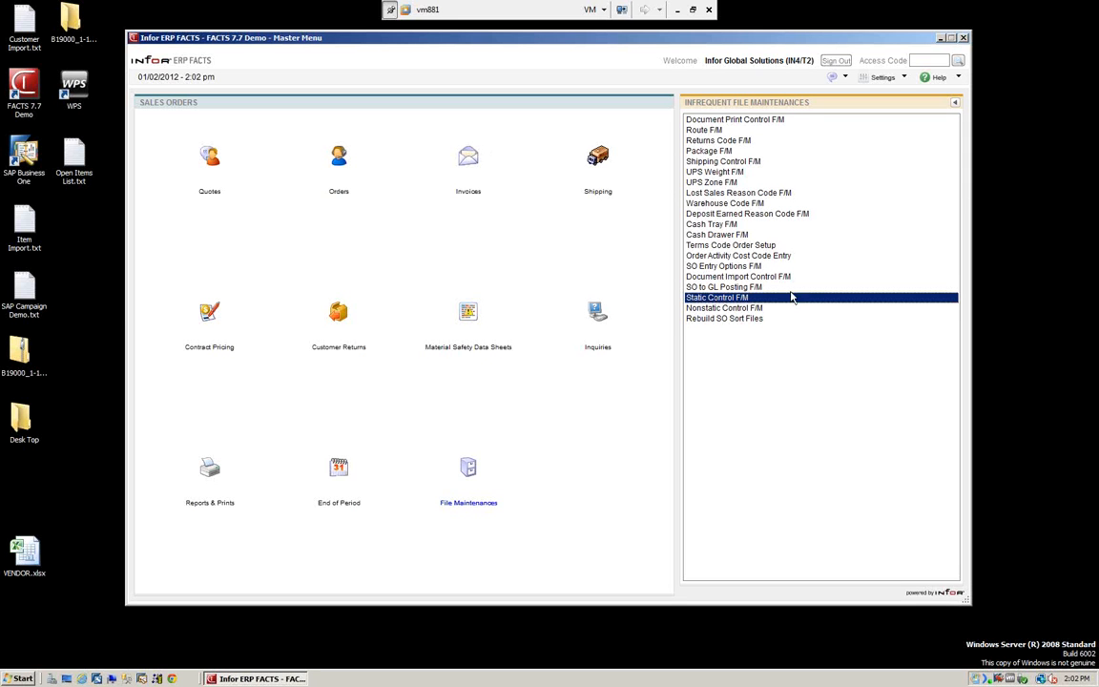
Open the Daily Sales Register from Invoices and set its date to 06/15/2010, accepting the date notice
{"action": "left_click", "coordinate": [468, 163]}
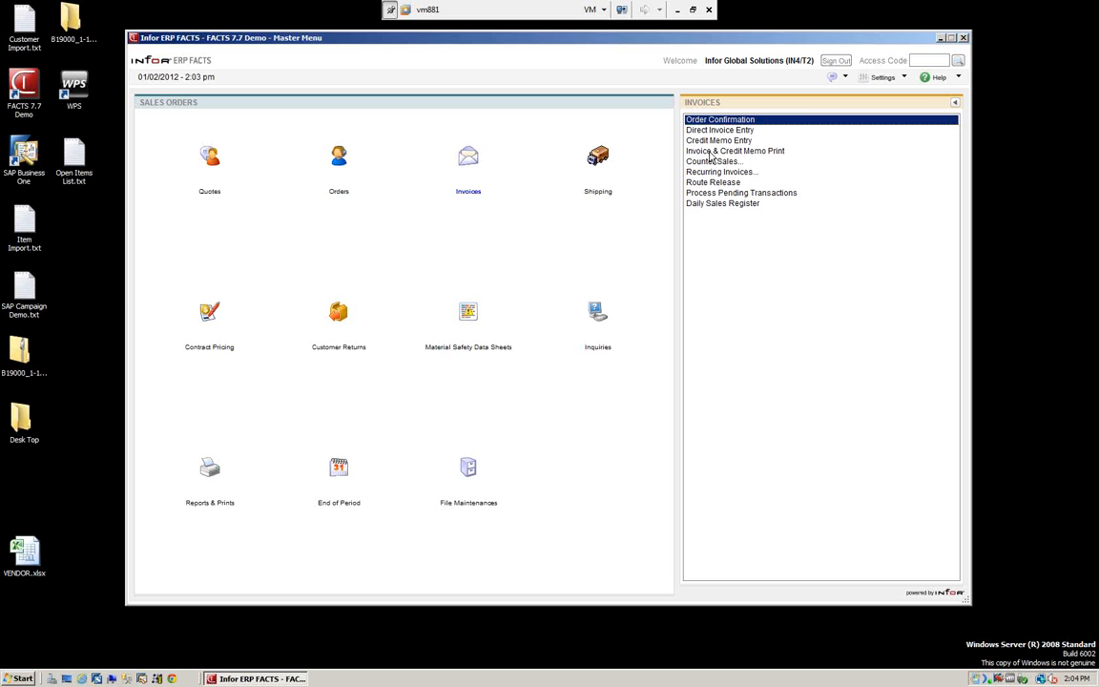
{"action": "left_click", "coordinate": [704, 203]}
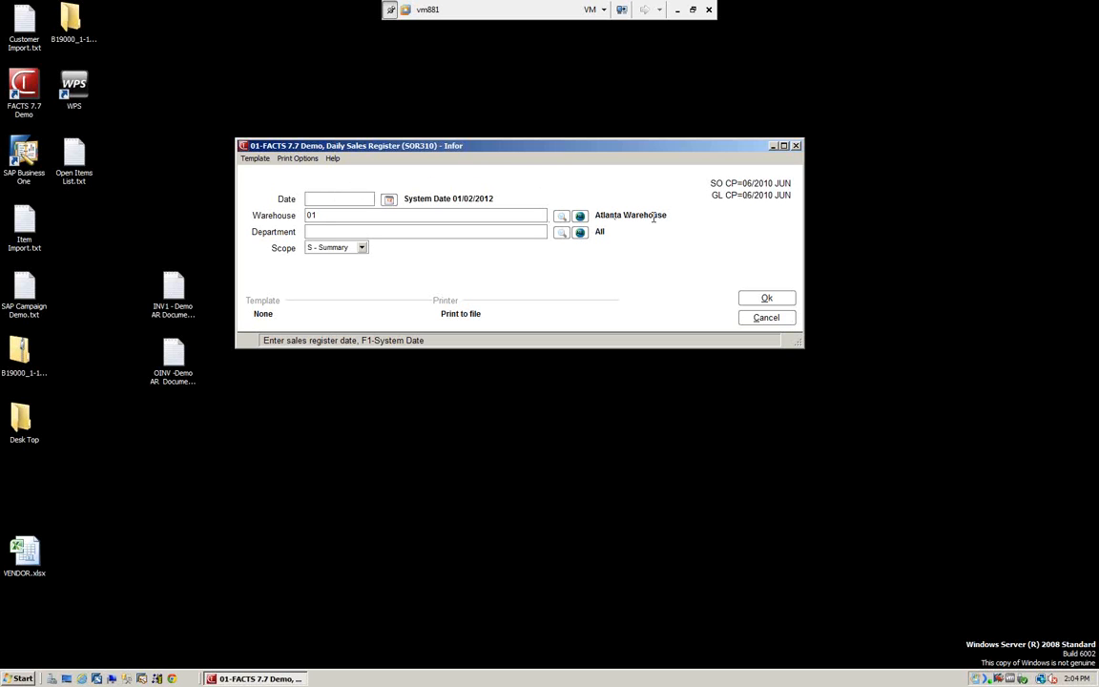
{"action": "type", "text": "061510"}
{"action": "key", "text": "Return"}
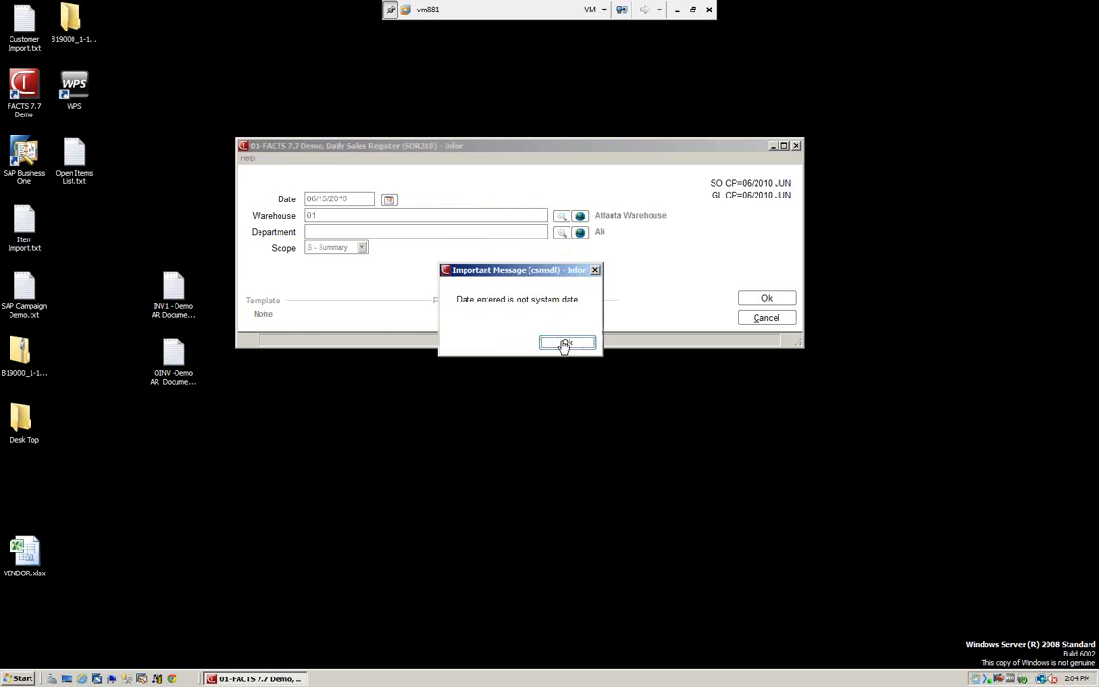
{"action": "left_click", "coordinate": [565, 341]}
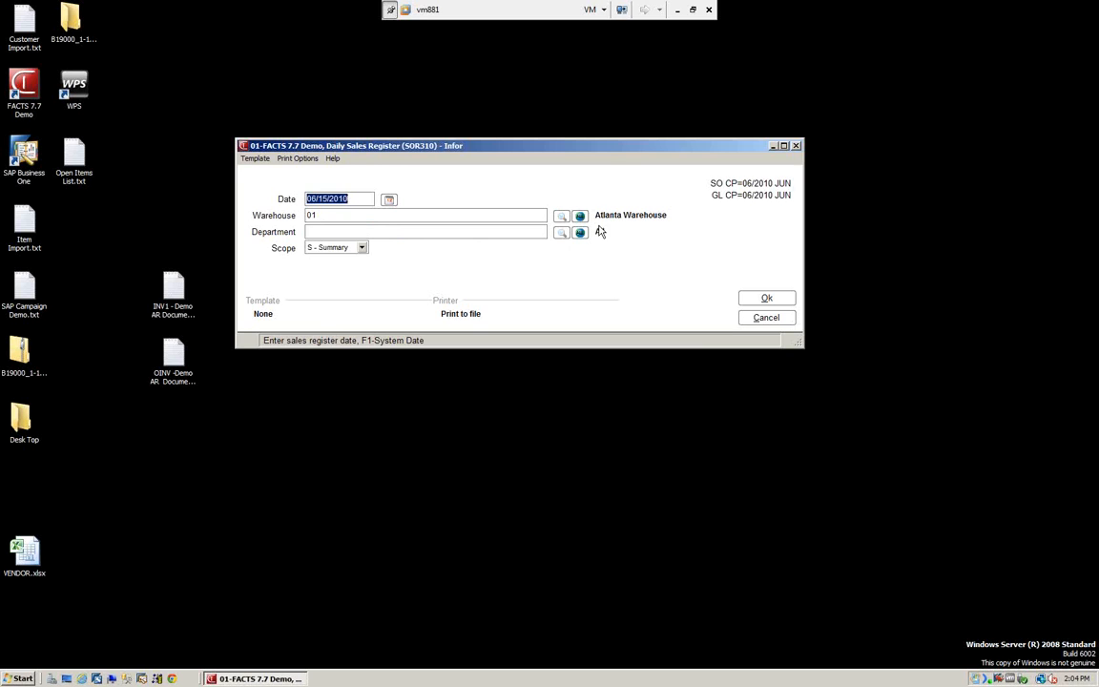
Look up the warehouses and departments, and set both the Warehouse and Department selections of the register to All
{"action": "left_click", "coordinate": [561, 215]}
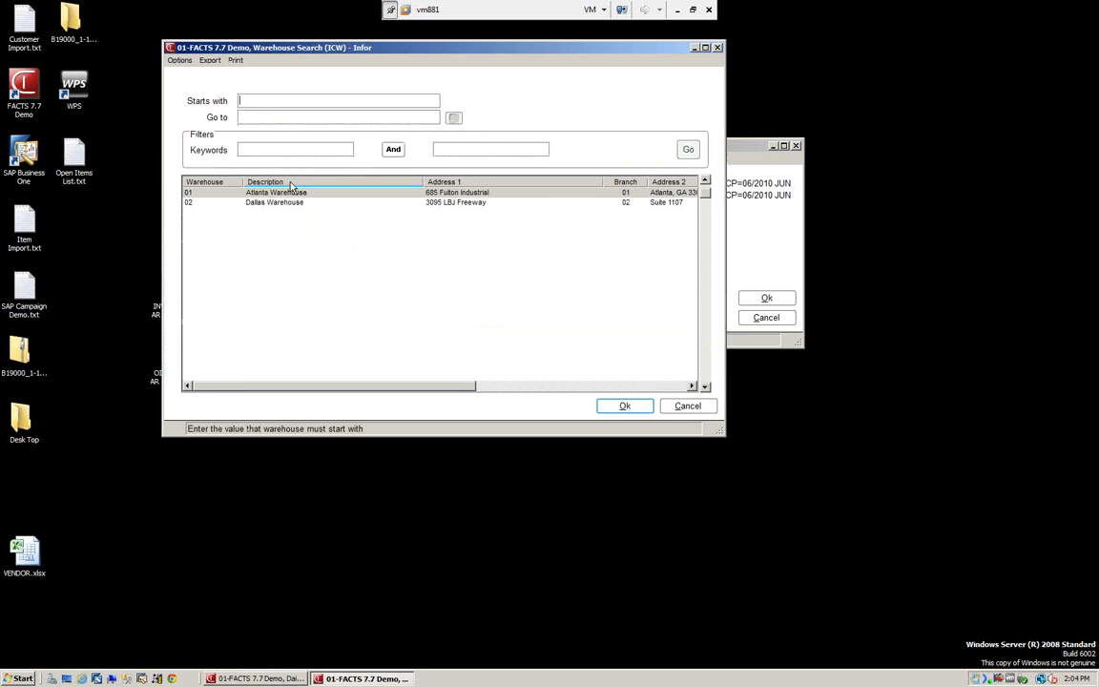
{"action": "left_click", "coordinate": [621, 407]}
{"action": "left_click", "coordinate": [580, 218]}
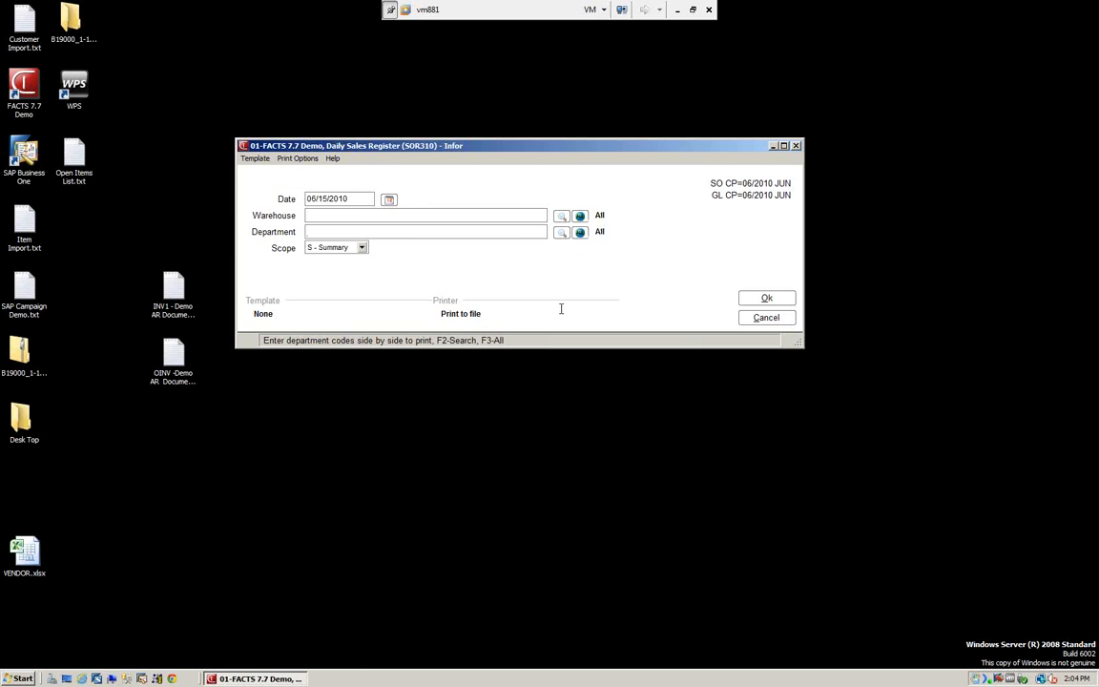
{"action": "left_click", "coordinate": [561, 233]}
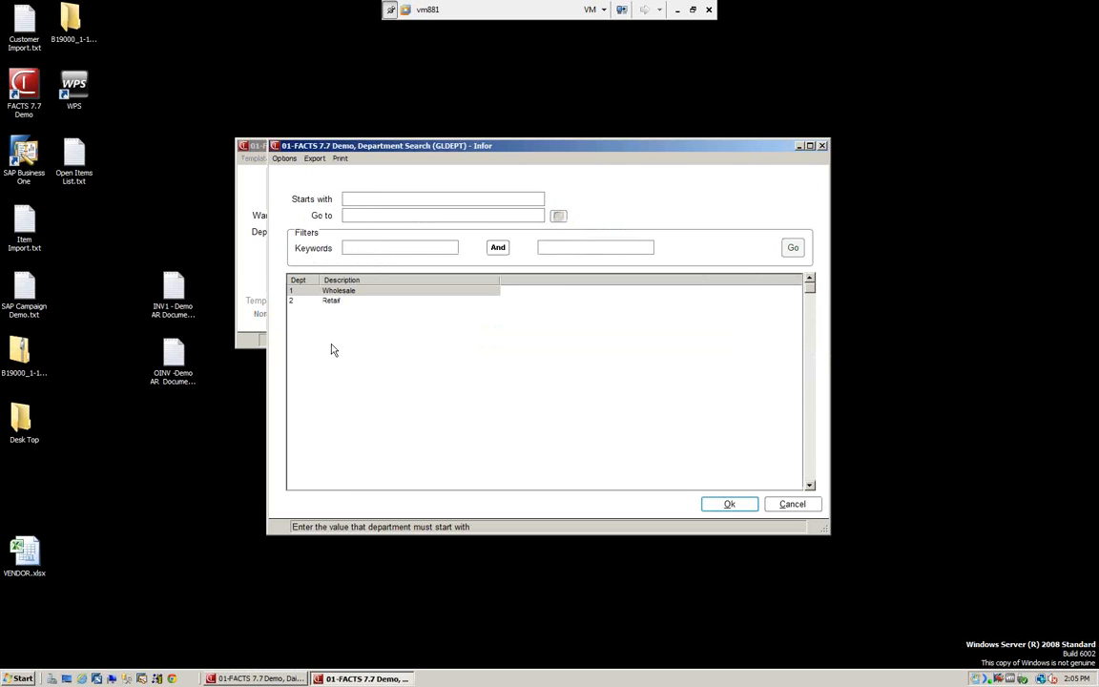
{"action": "left_click", "coordinate": [729, 504]}
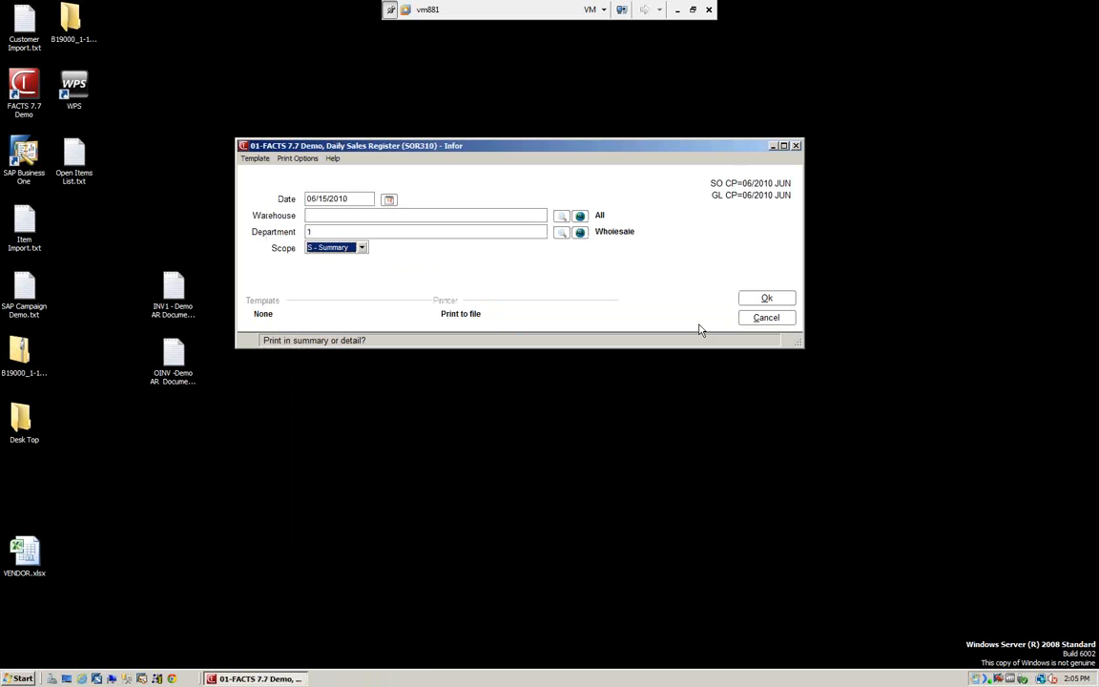
{"action": "left_click", "coordinate": [580, 233]}
Keep the scope at S - Summary and print the Daily Sales Register to file, acknowledging the messages
{"action": "left_click", "coordinate": [361, 248]}
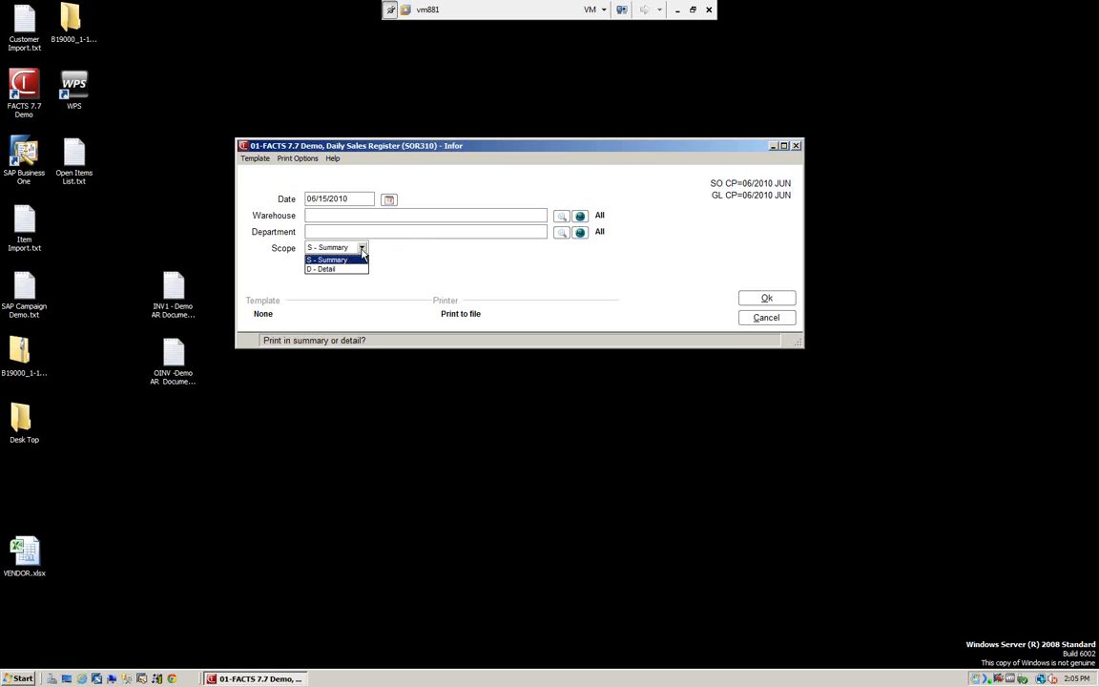
{"action": "left_click", "coordinate": [330, 259]}
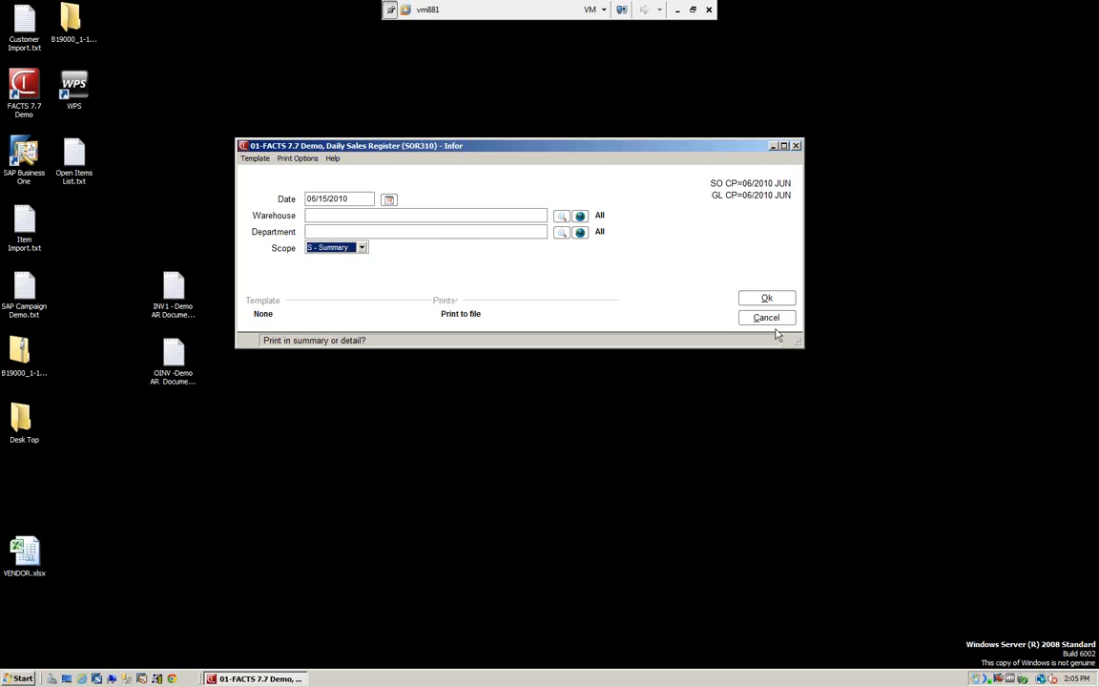
{"action": "left_click", "coordinate": [767, 299]}
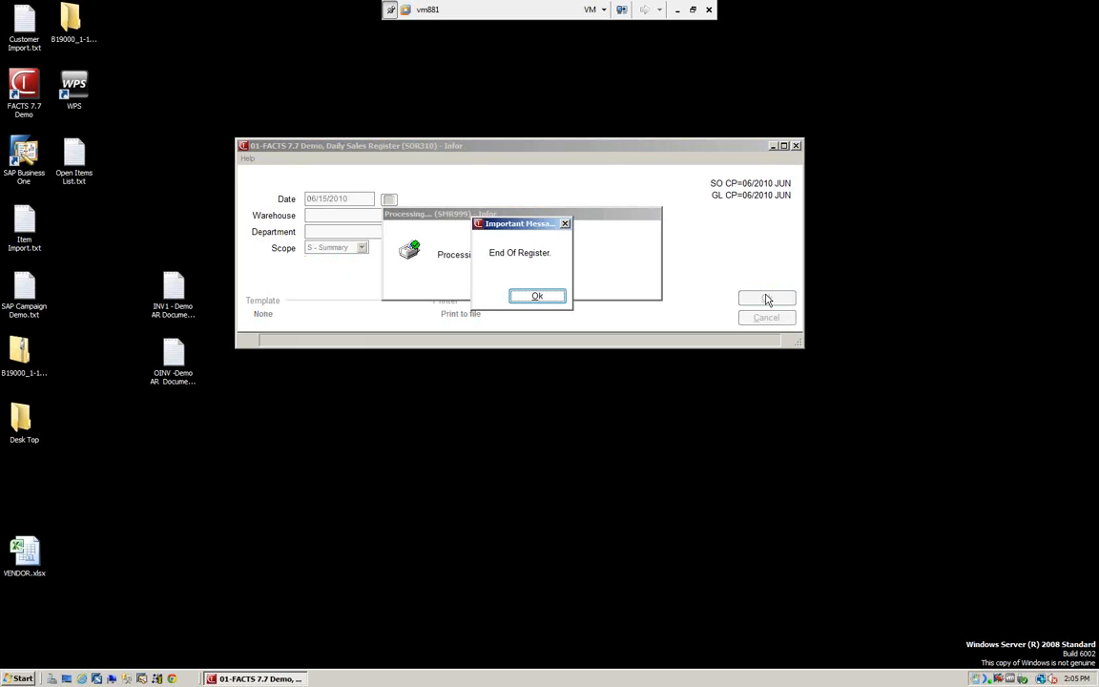
{"action": "left_click", "coordinate": [537, 296]}
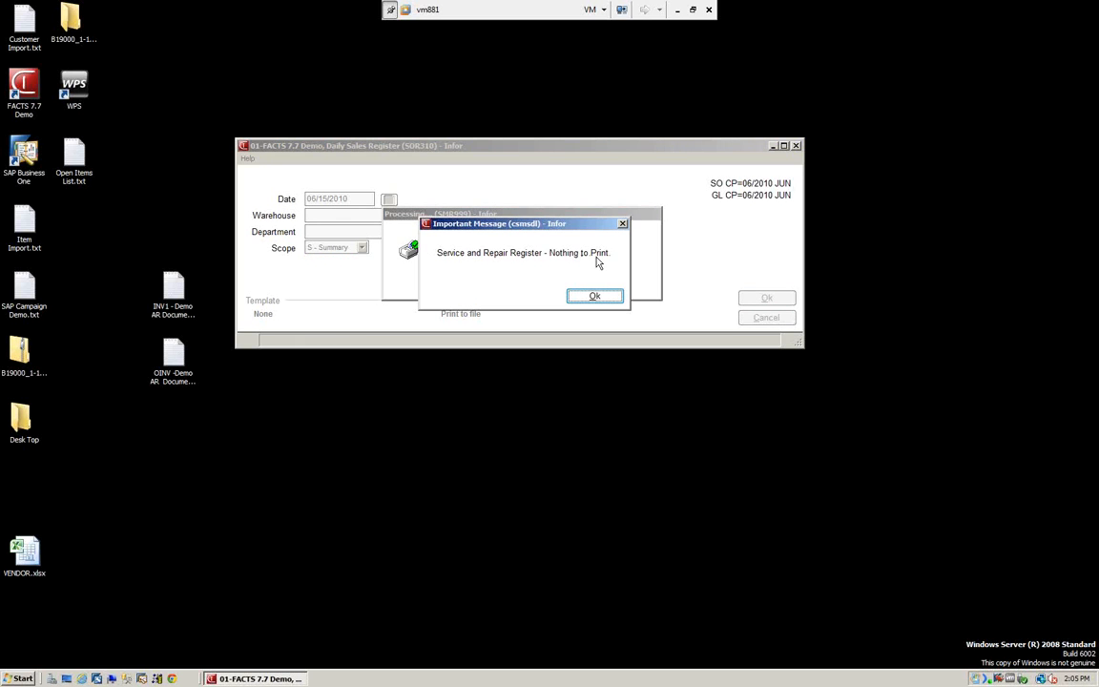
{"action": "key", "text": "Return"}
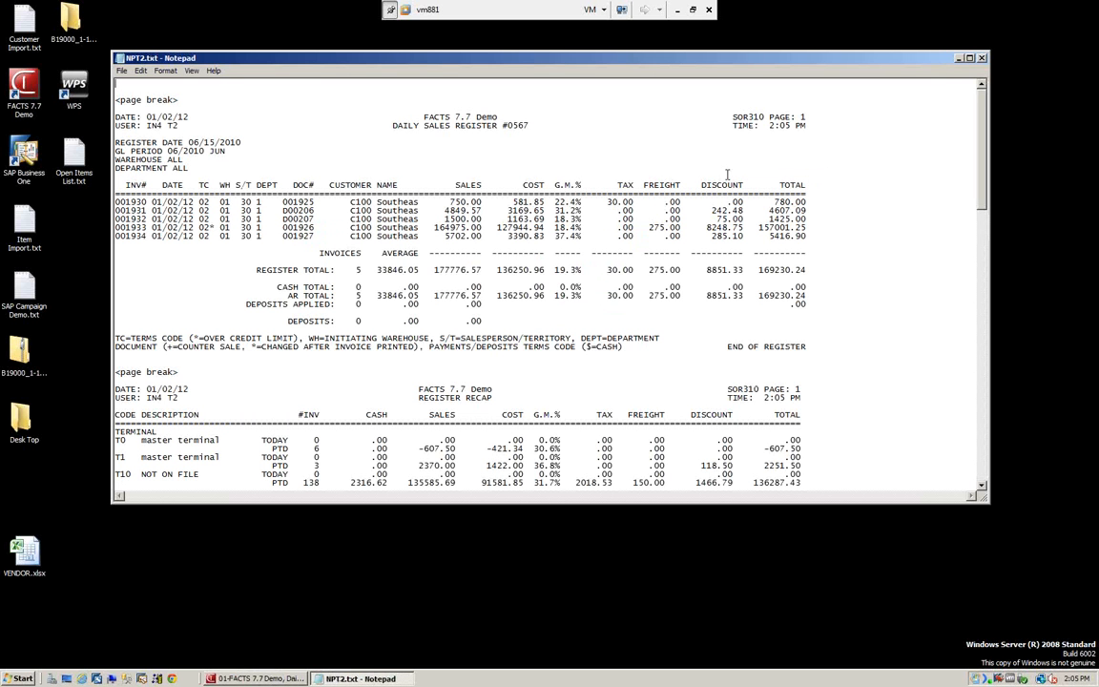
Maximize the printed Daily Sales Register and examine its invoice lines, register totals and the recap by terminal
{"action": "left_click", "coordinate": [969, 60]}
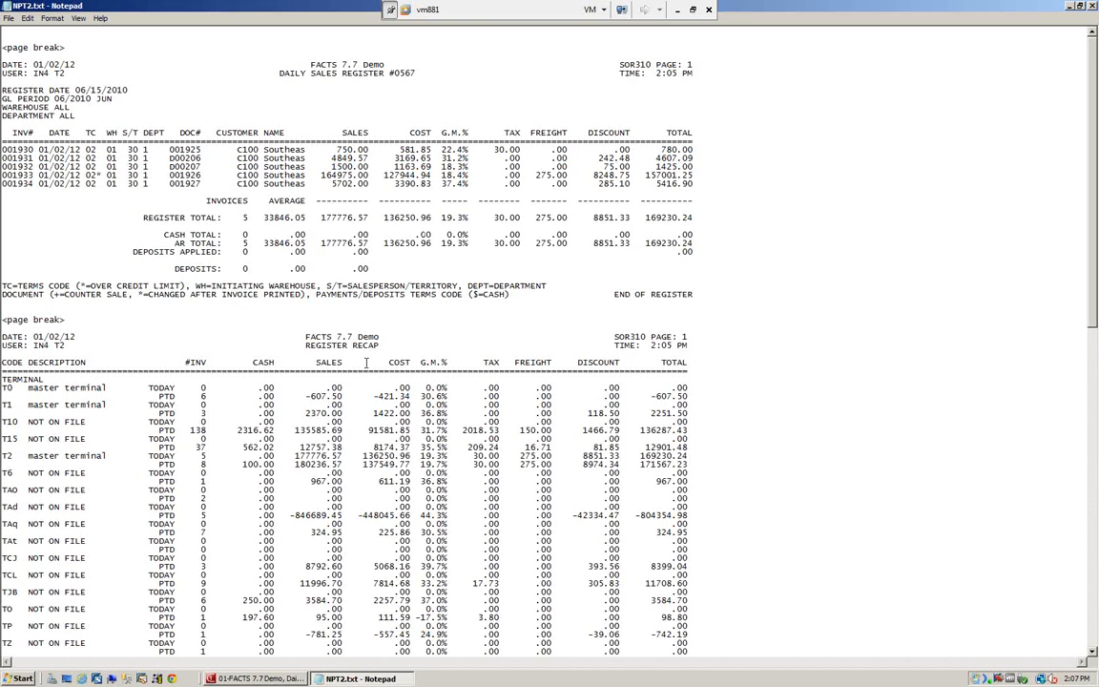
{"action": "scroll", "coordinate": [365, 363], "scroll_direction": "down", "scroll_amount": 3}
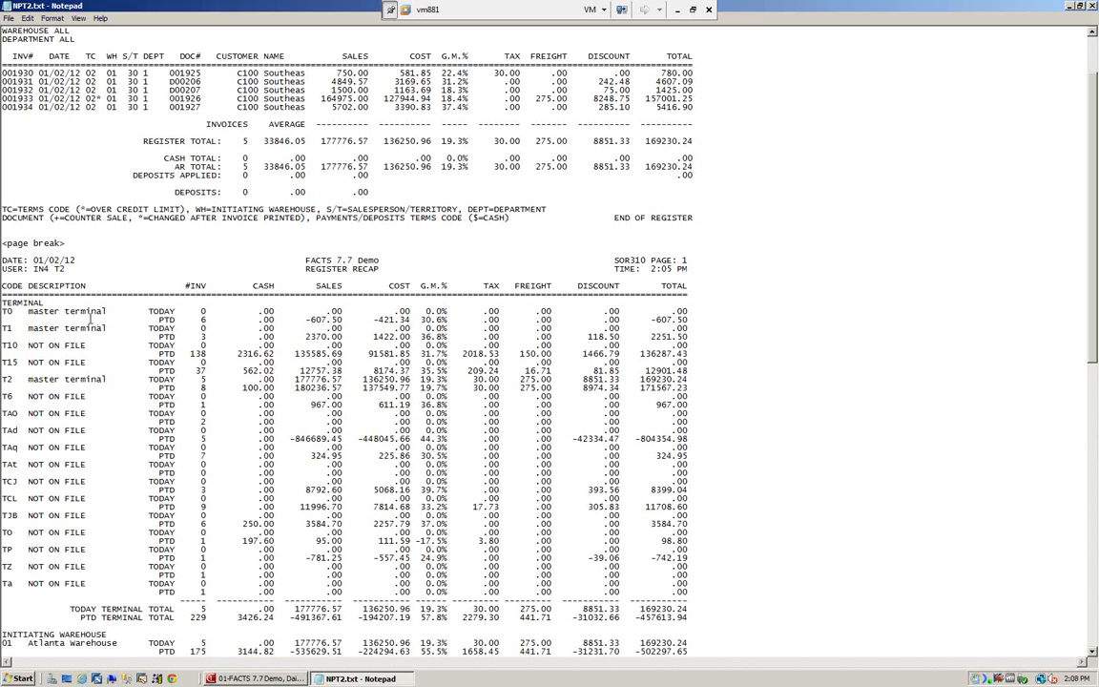
{"action": "scroll", "coordinate": [175, 131], "scroll_direction": "up", "scroll_amount": 2}
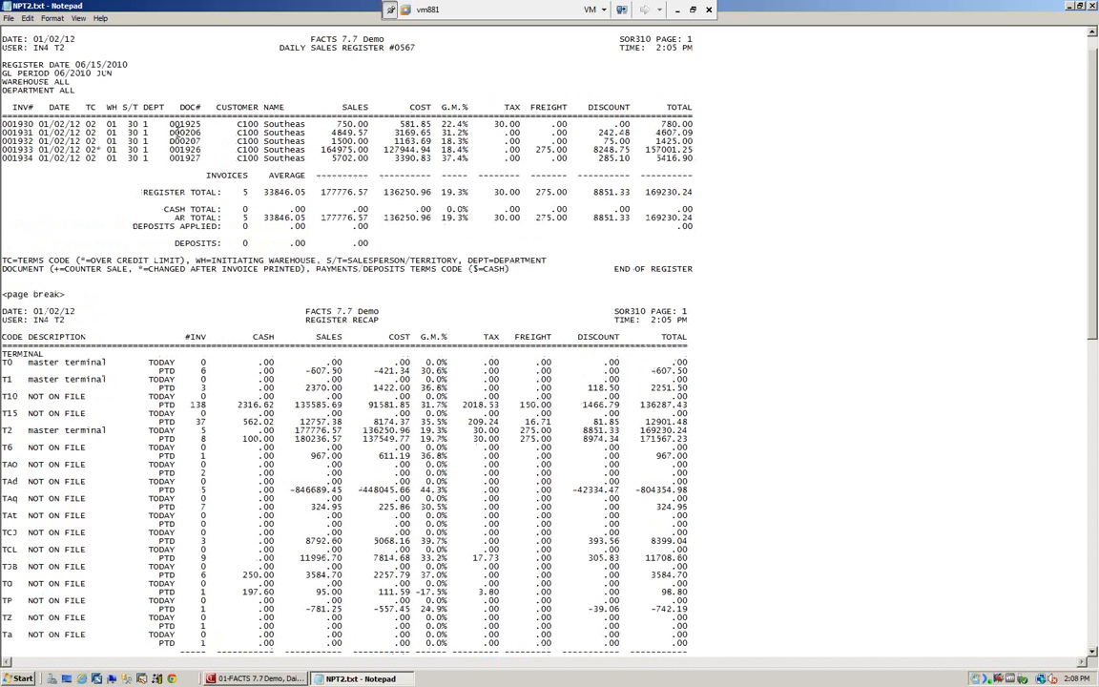
{"action": "scroll", "coordinate": [96, 124], "scroll_direction": "down", "scroll_amount": 2}
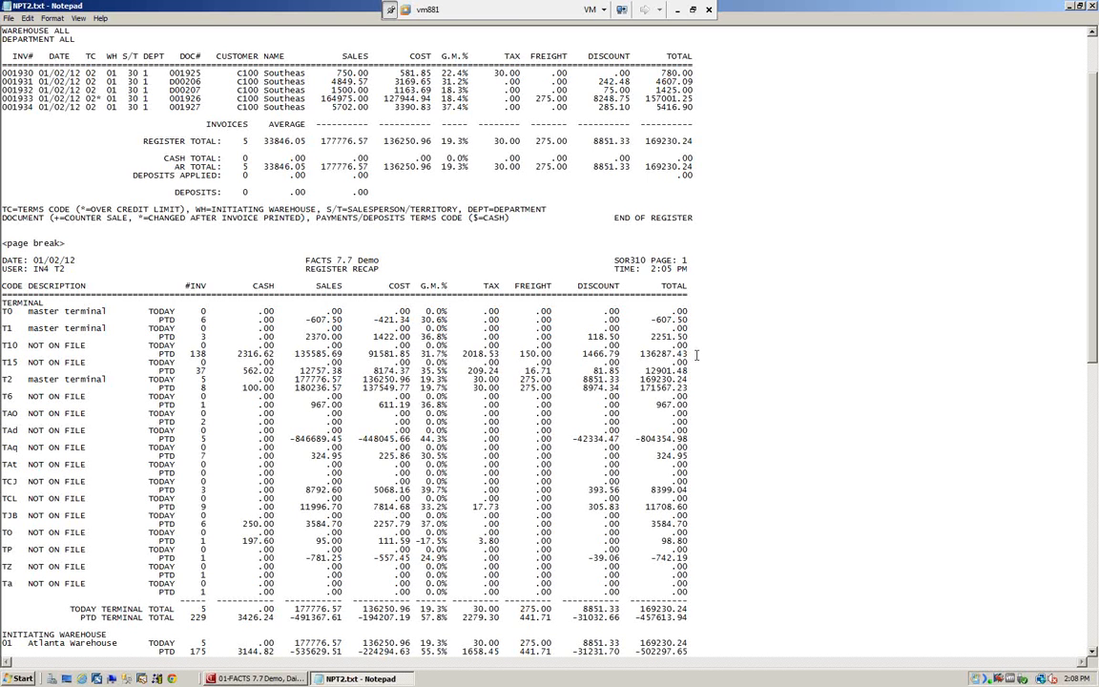
{"action": "scroll", "coordinate": [696, 355], "scroll_direction": "down", "scroll_amount": 7}
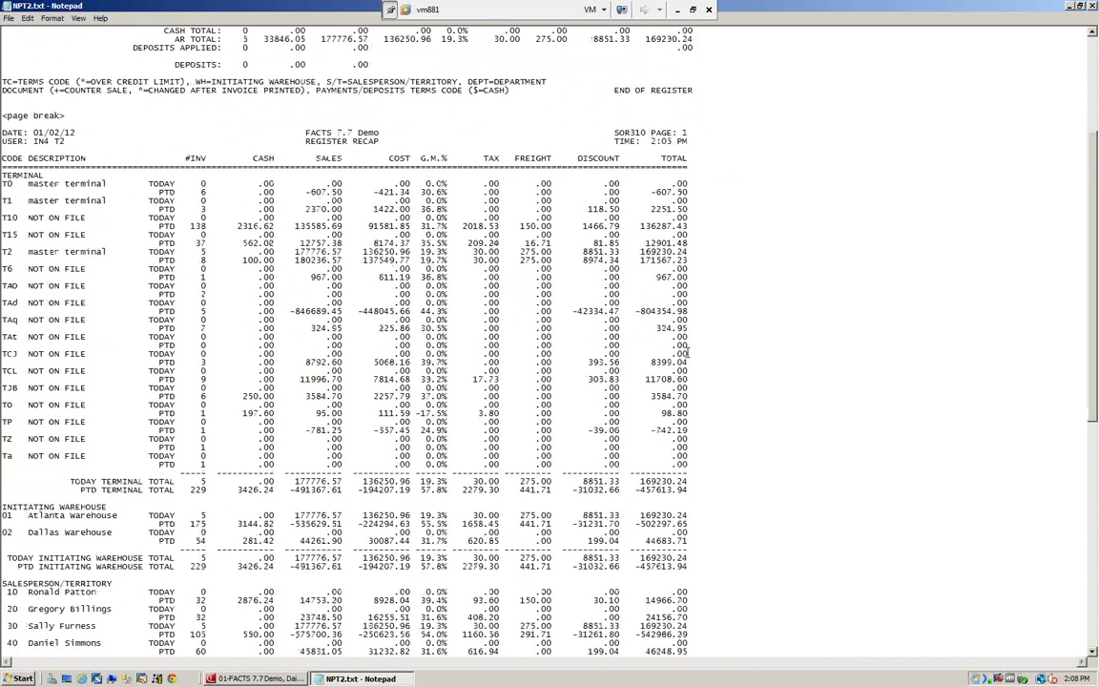
{"action": "scroll", "coordinate": [687, 353], "scroll_direction": "down", "scroll_amount": 1}
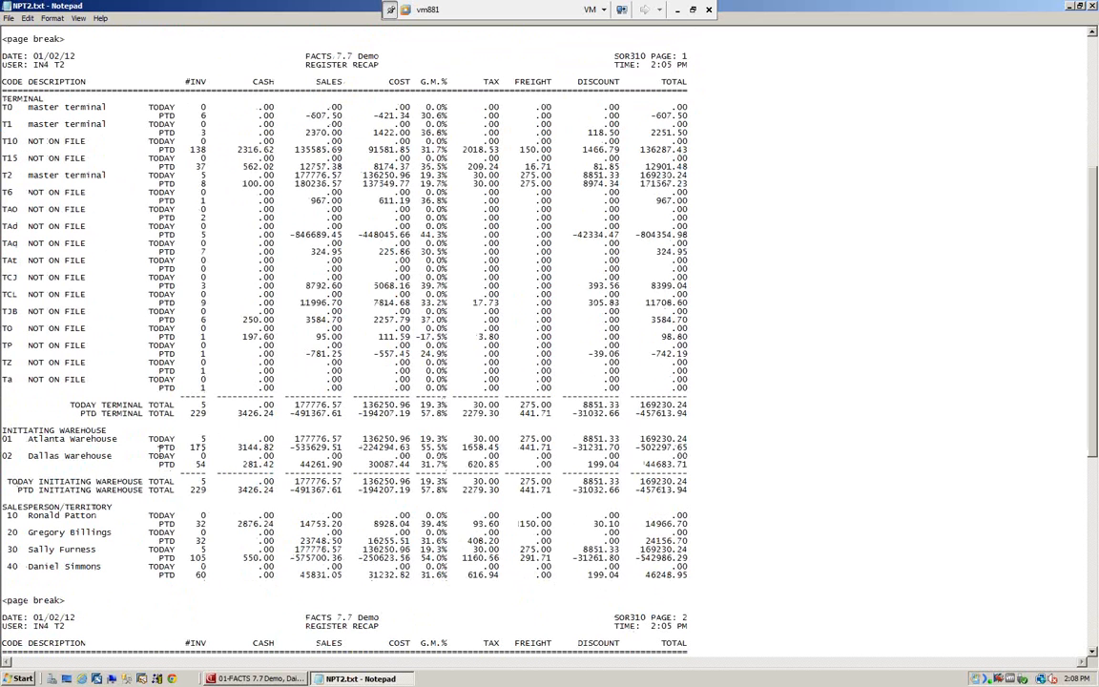
Examine the recap by initiating warehouse, salesperson/territory, terms code, department and origin, and close the register report
{"action": "scroll", "coordinate": [159, 447], "scroll_direction": "down", "scroll_amount": 4}
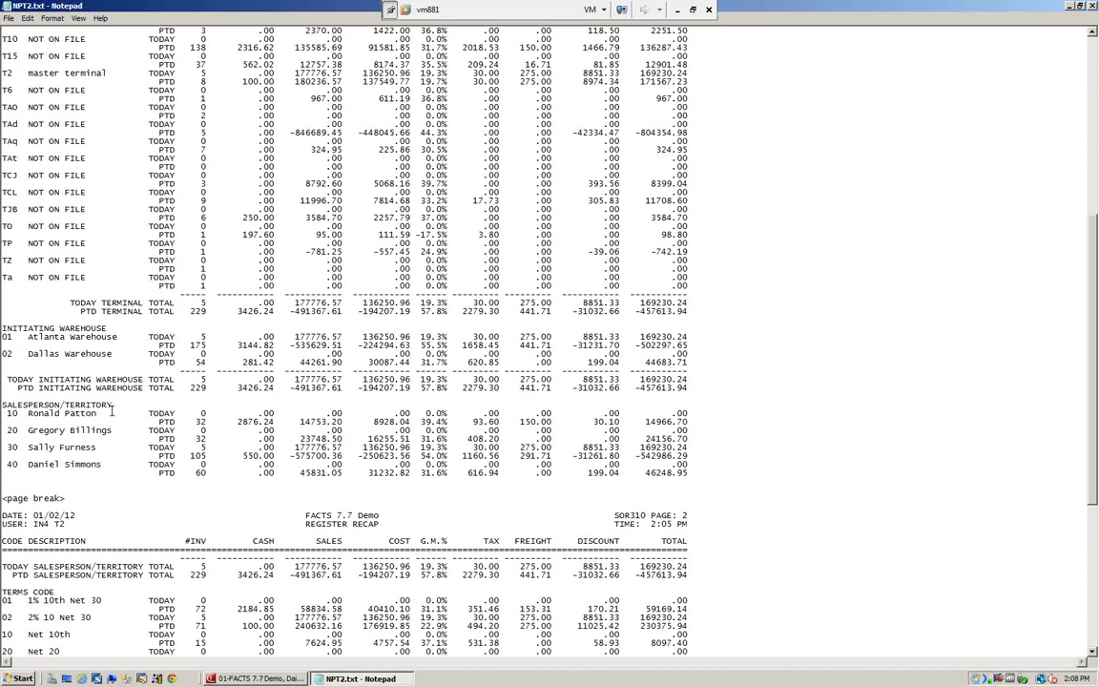
{"action": "scroll", "coordinate": [287, 401], "scroll_direction": "down", "scroll_amount": 1}
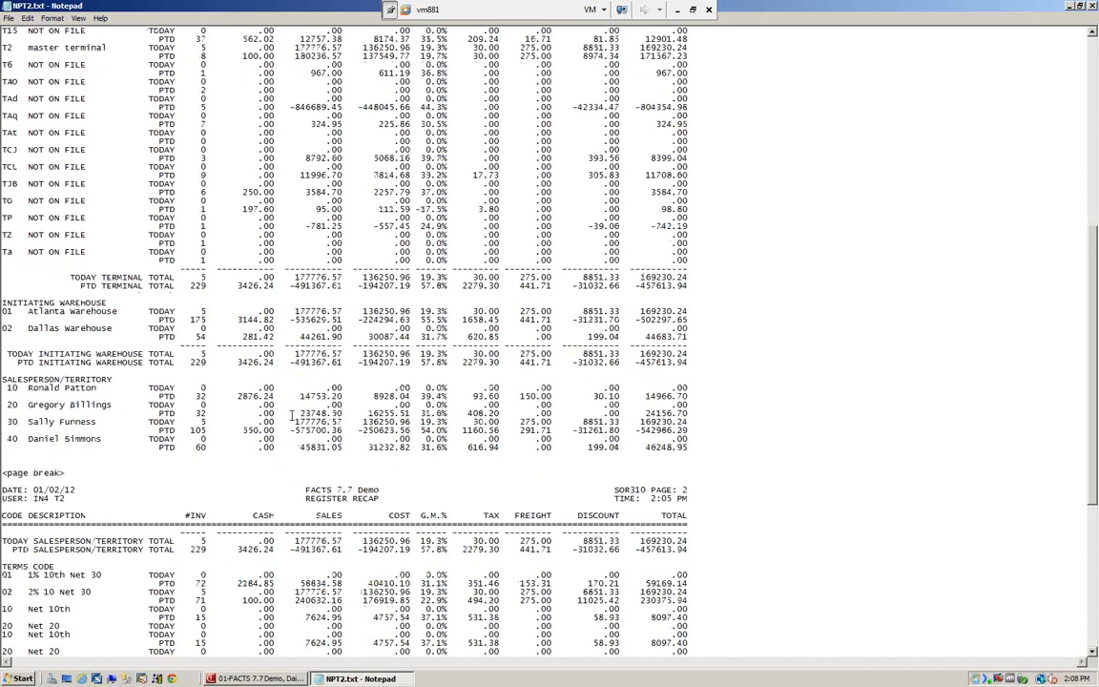
{"action": "scroll", "coordinate": [291, 415], "scroll_direction": "down", "scroll_amount": 2}
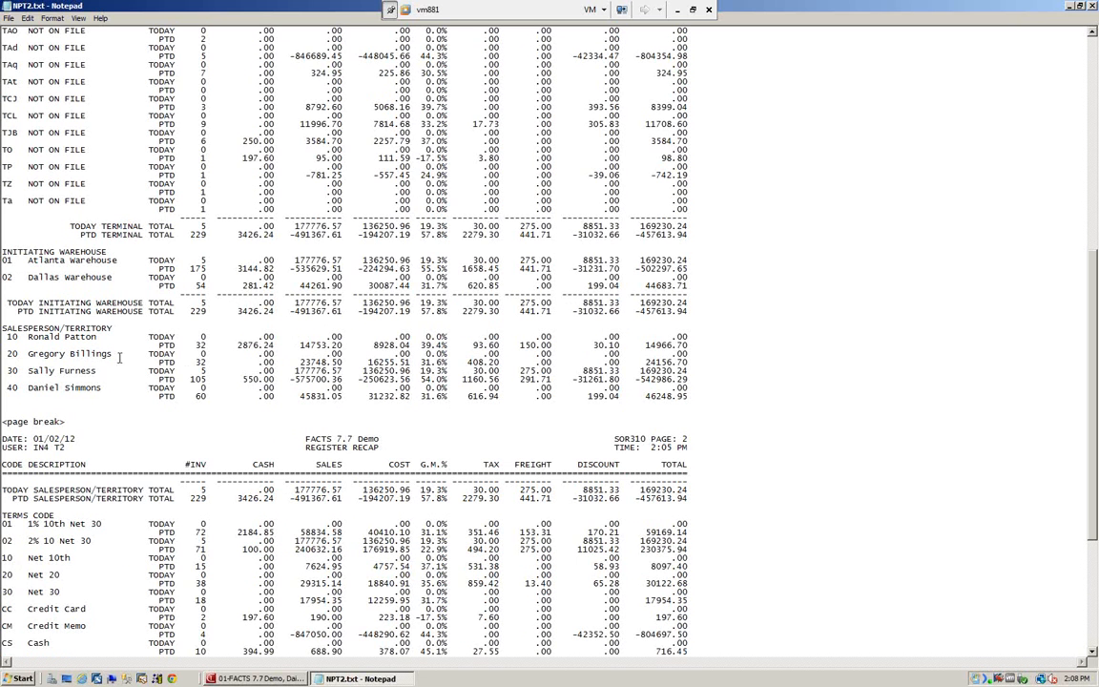
{"action": "scroll", "coordinate": [66, 529], "scroll_direction": "down", "scroll_amount": 2}
{"action": "scroll", "coordinate": [69, 535], "scroll_direction": "down", "scroll_amount": 7}
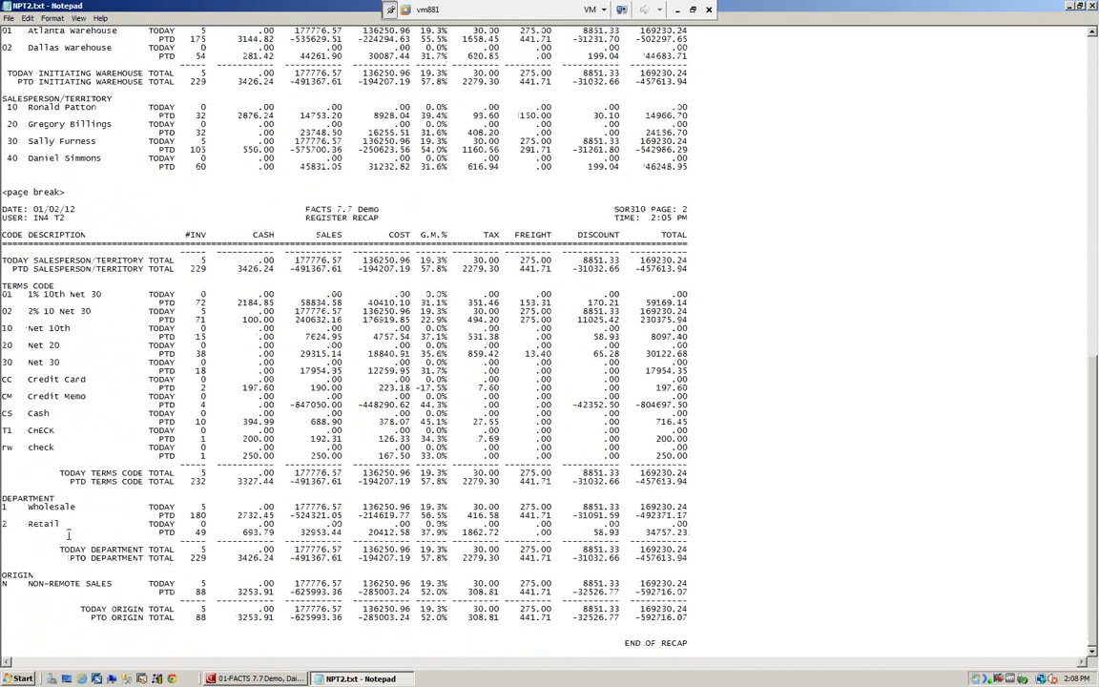
{"action": "scroll", "coordinate": [118, 586], "scroll_direction": "up", "scroll_amount": 3}
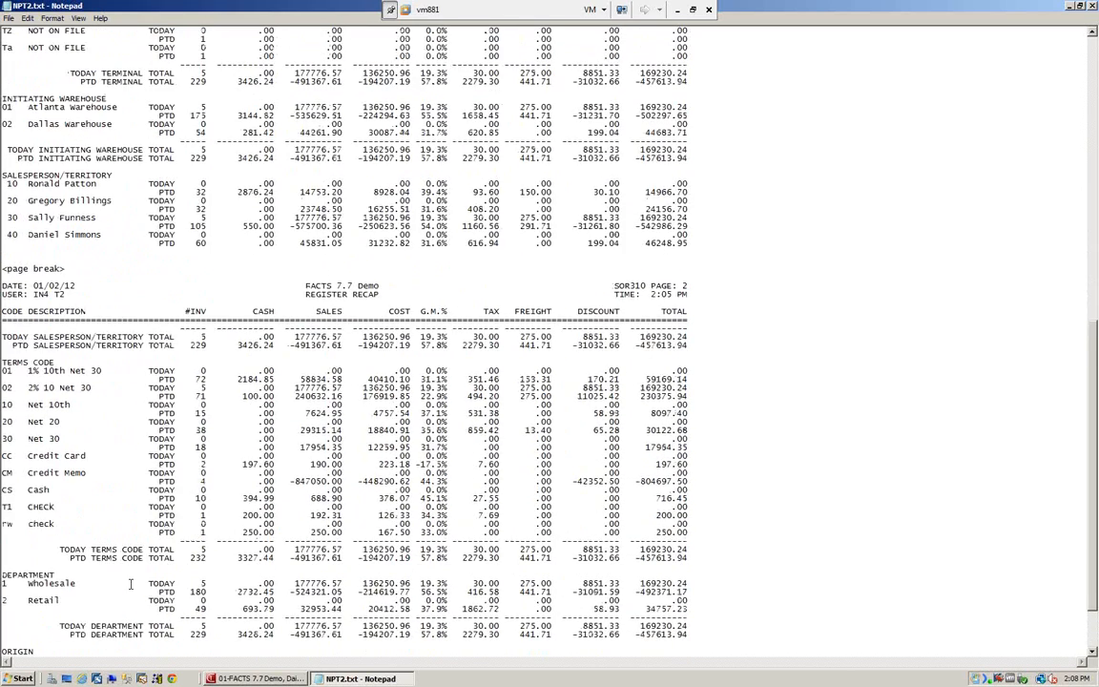
{"action": "scroll", "coordinate": [121, 586], "scroll_direction": "down", "scroll_amount": 3}
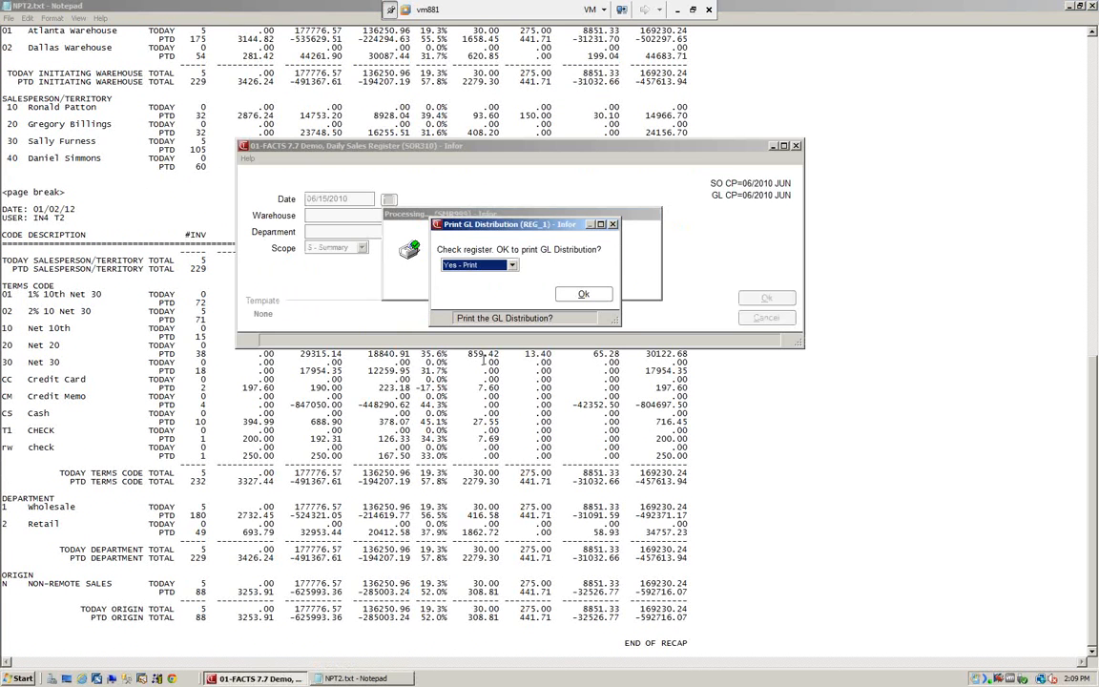
{"action": "left_click", "coordinate": [798, 54]}
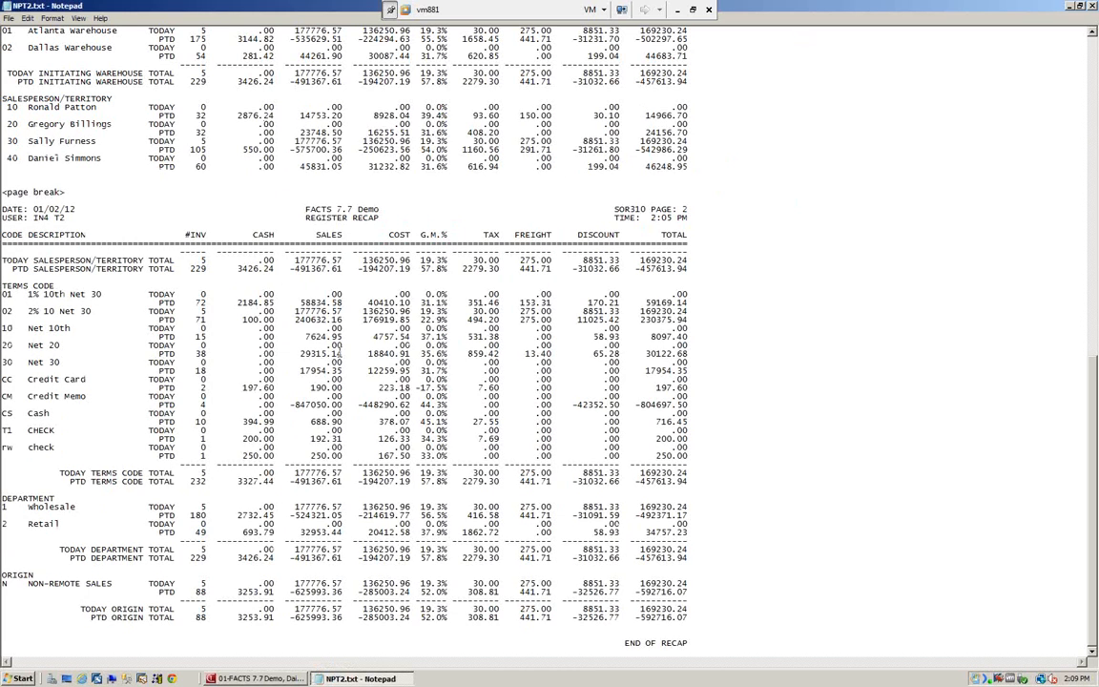
{"action": "scroll", "coordinate": [338, 354], "scroll_direction": "up", "scroll_amount": 1}
{"action": "scroll", "coordinate": [338, 354], "scroll_direction": "up", "scroll_amount": 13}
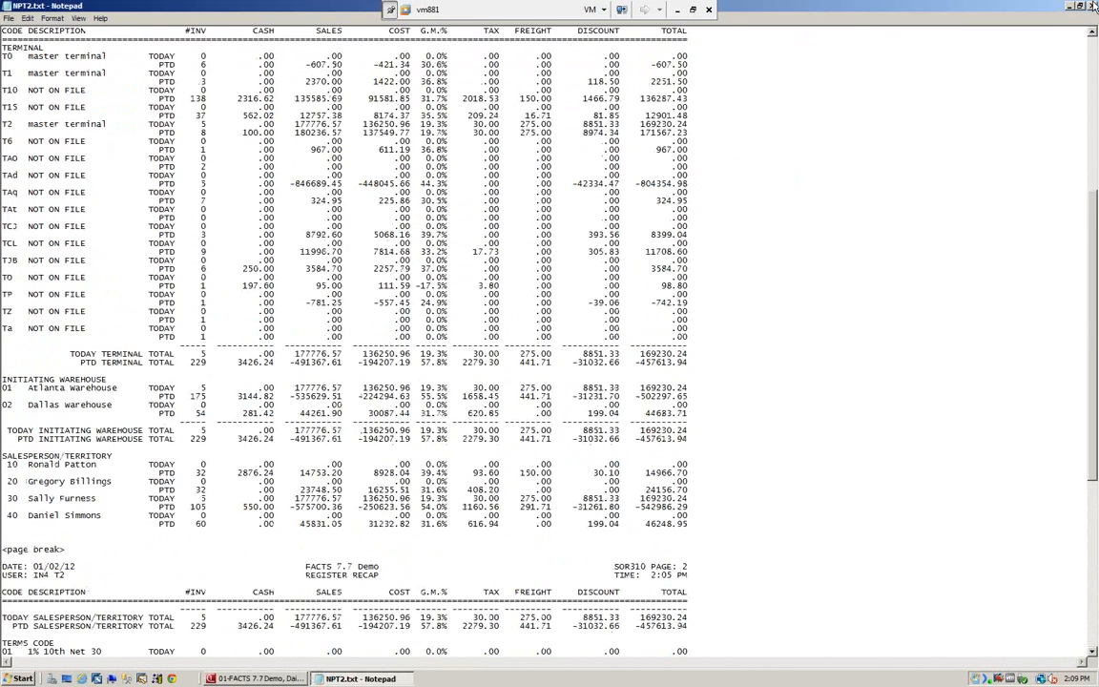
{"action": "left_click", "coordinate": [1093, 5]}
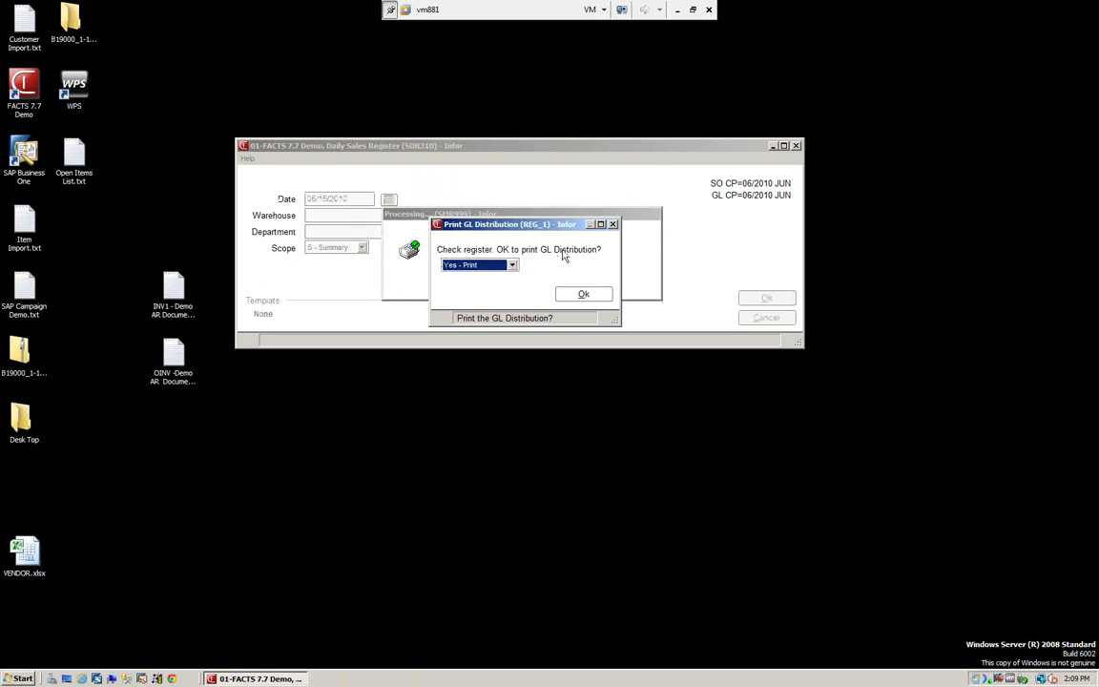
Print the GL Distribution with Yes - Print and enlarge the report window to show most of its accounts
{"action": "left_click", "coordinate": [586, 295]}
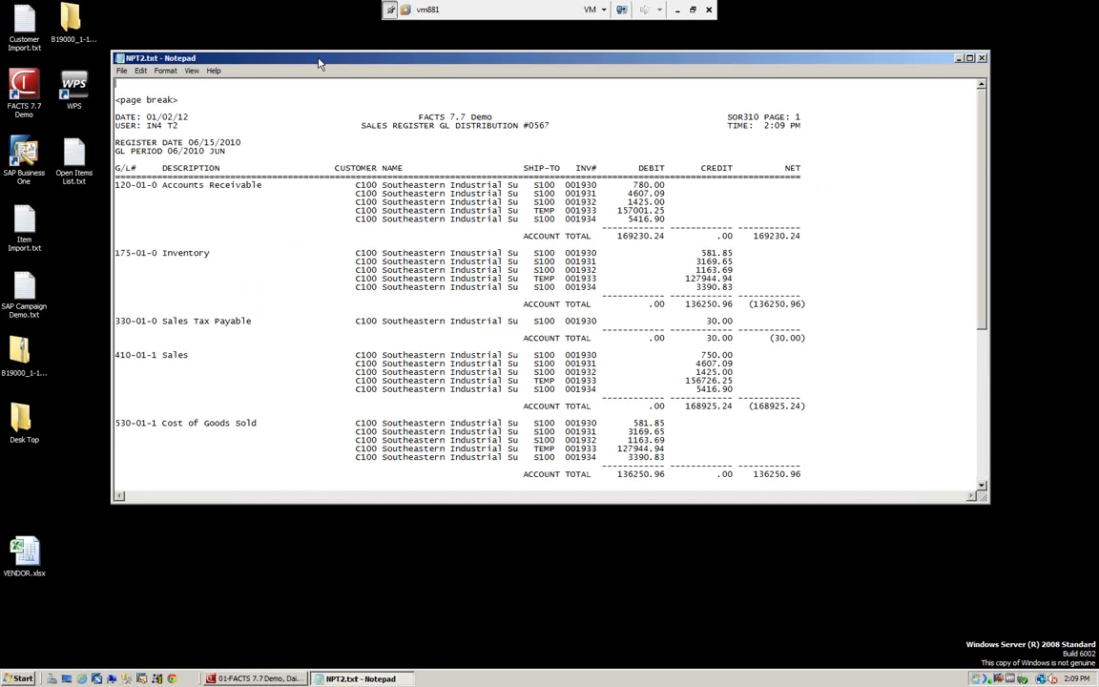
{"action": "left_click_drag", "start_coordinate": [320, 63], "coordinate": [320, 52]}
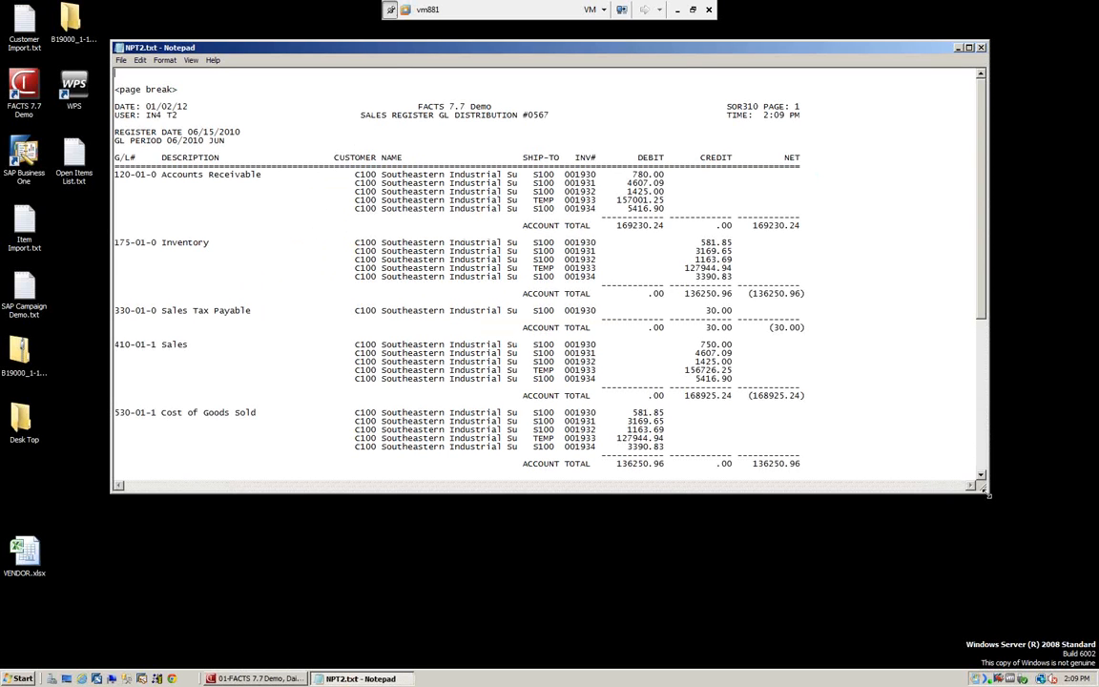
{"action": "left_click_drag", "start_coordinate": [989, 500], "coordinate": [1018, 514]}
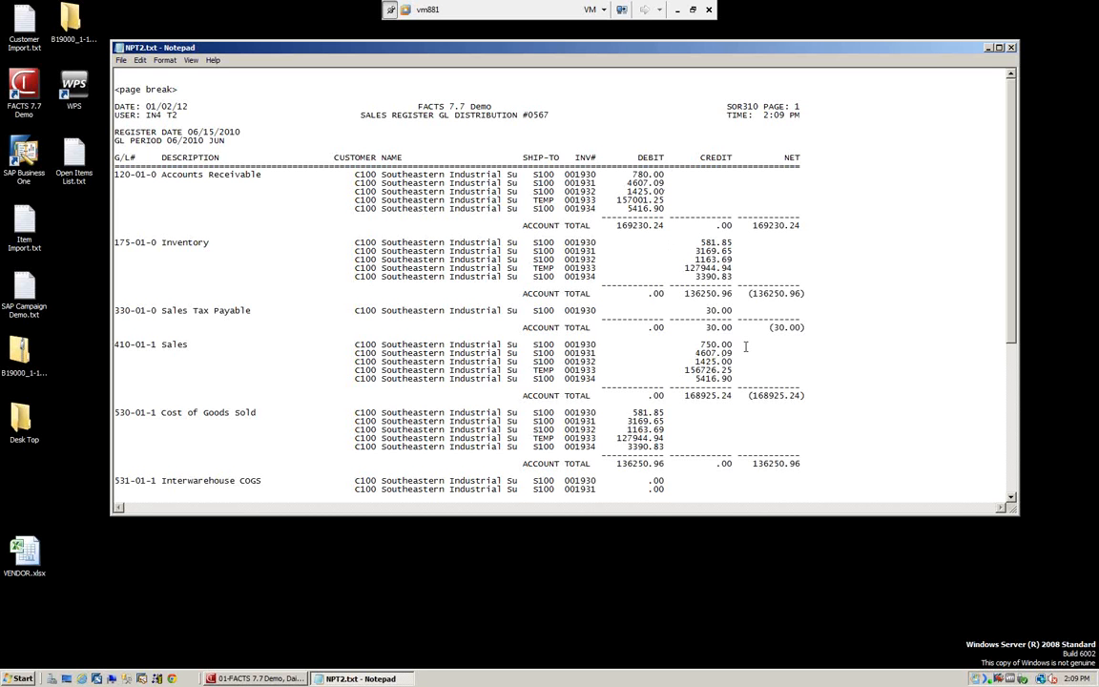
{"action": "scroll", "coordinate": [673, 315], "scroll_direction": "down", "scroll_amount": 1}
{"action": "scroll", "coordinate": [764, 381], "scroll_direction": "up", "scroll_amount": 1}
{"action": "left_click_drag", "start_coordinate": [931, 520], "coordinate": [931, 659]}
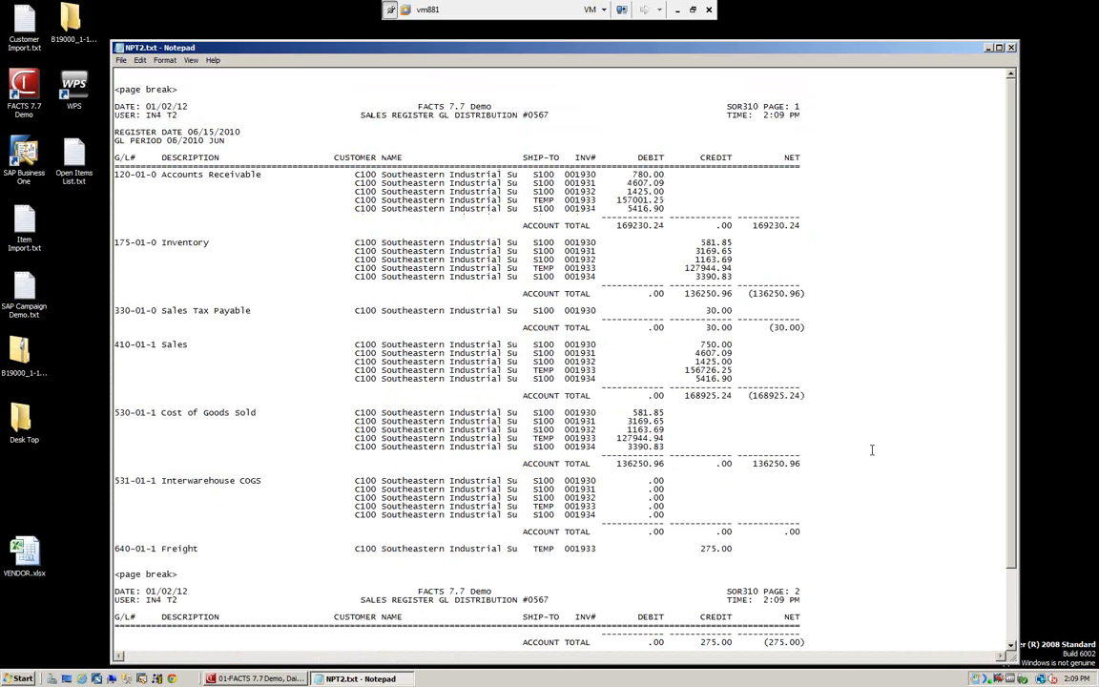
{"action": "left_click_drag", "start_coordinate": [376, 48], "coordinate": [342, 33]}
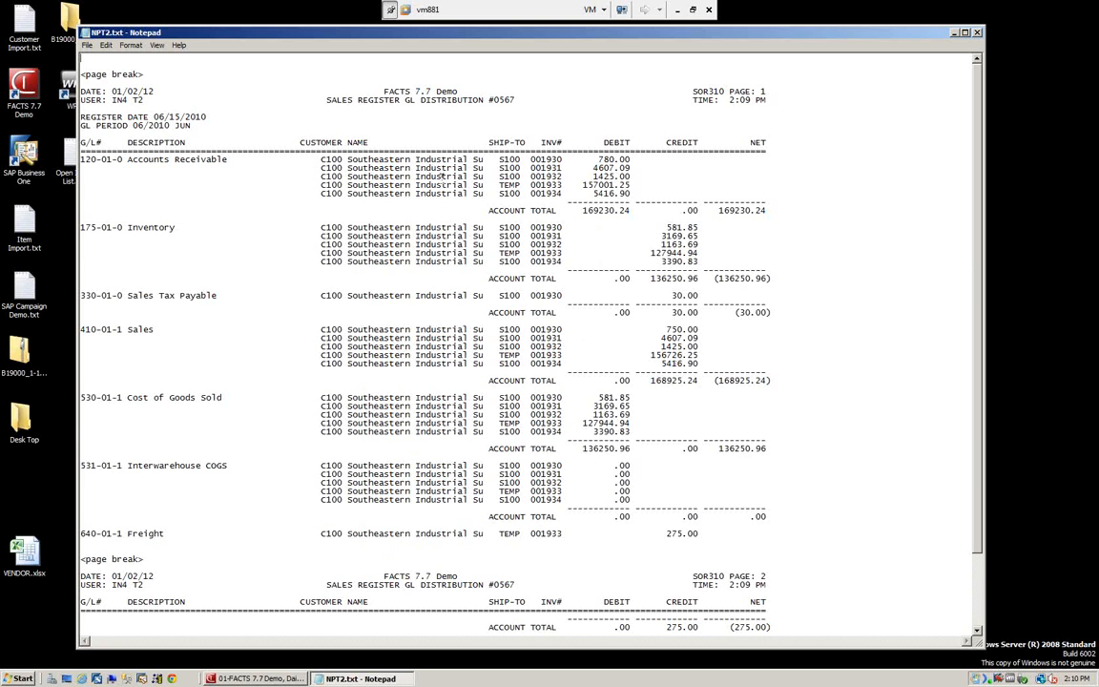
Examine the debit, credit and net amounts per account and the report totals of the GL Distribution, and close the report
{"action": "scroll", "coordinate": [617, 312], "scroll_direction": "down", "scroll_amount": 3}
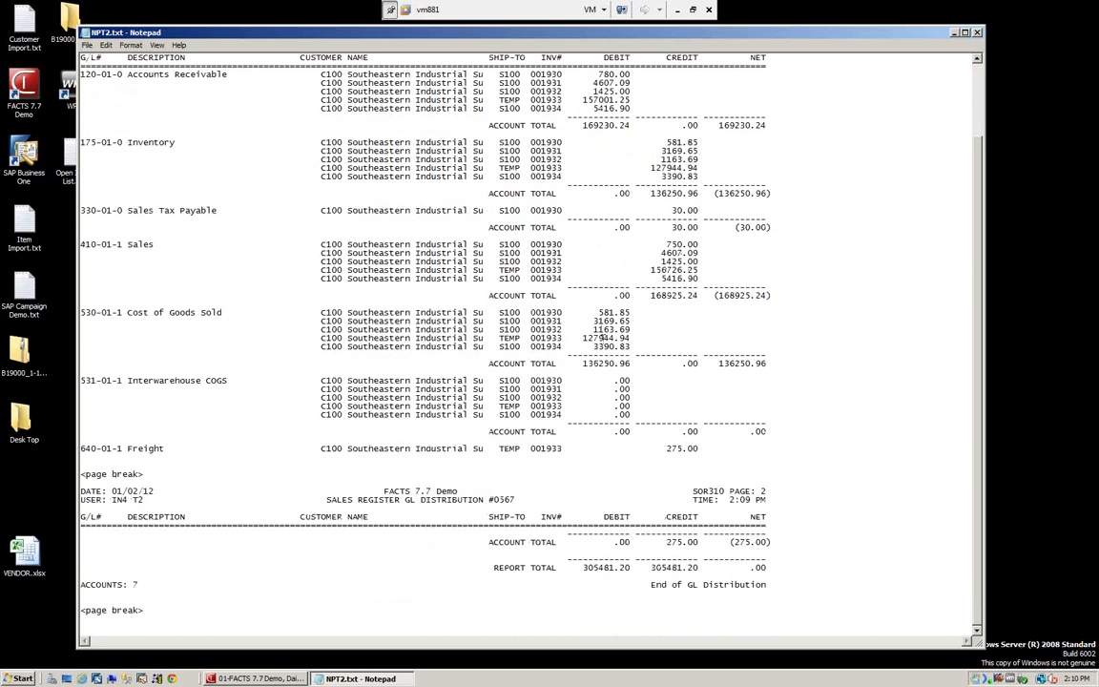
{"action": "scroll", "coordinate": [601, 337], "scroll_direction": "up", "scroll_amount": 2}
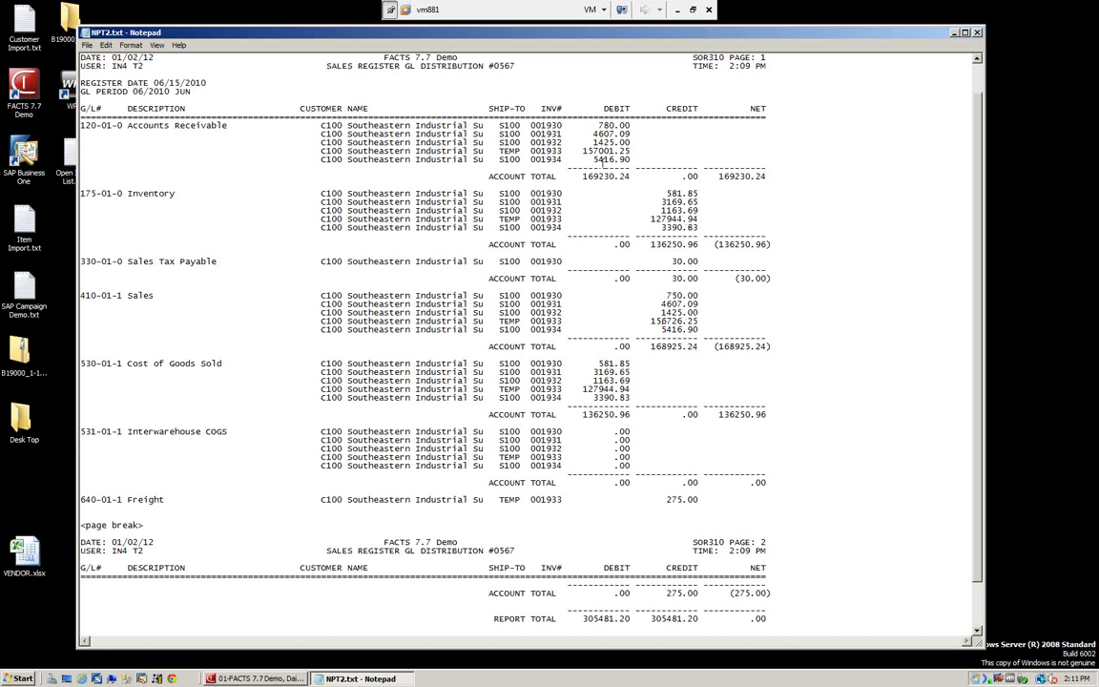
{"action": "scroll", "coordinate": [658, 323], "scroll_direction": "down", "scroll_amount": 2}
{"action": "scroll", "coordinate": [659, 329], "scroll_direction": "up", "scroll_amount": 3}
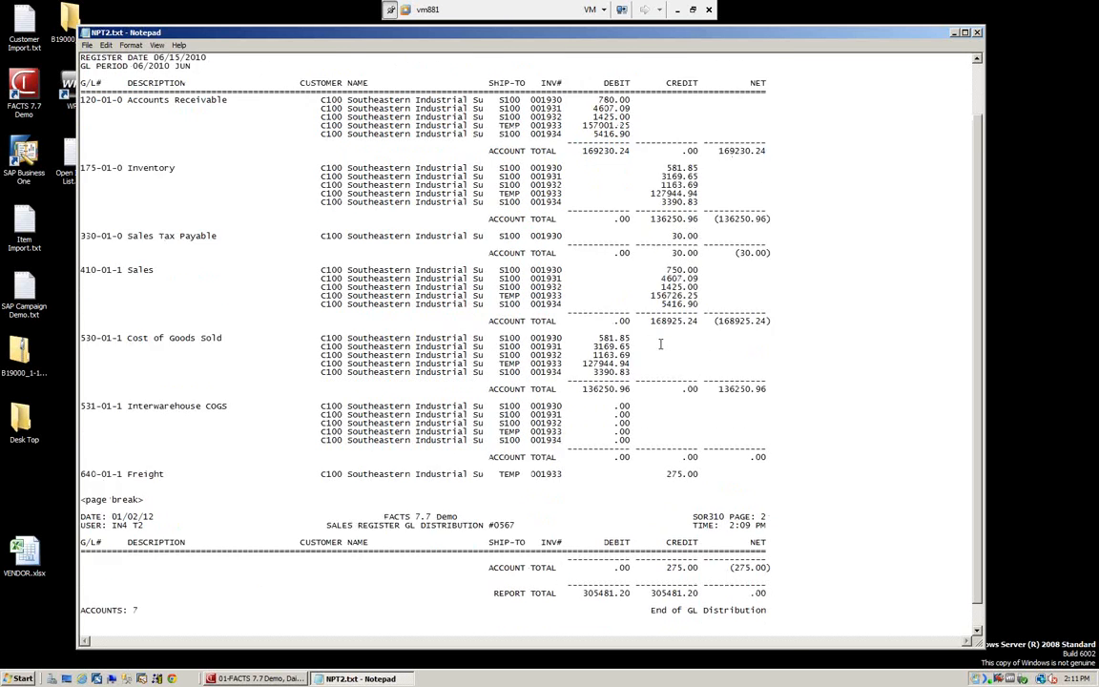
{"action": "scroll", "coordinate": [659, 345], "scroll_direction": "down", "scroll_amount": 3}
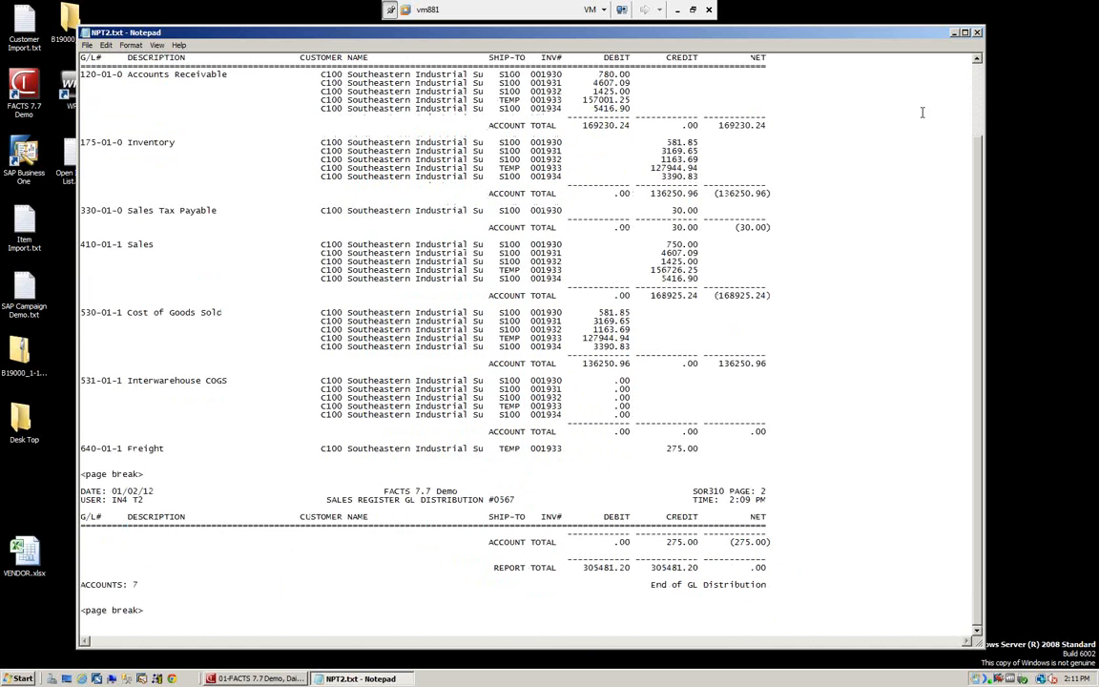
{"action": "key", "text": "alt+F4"}
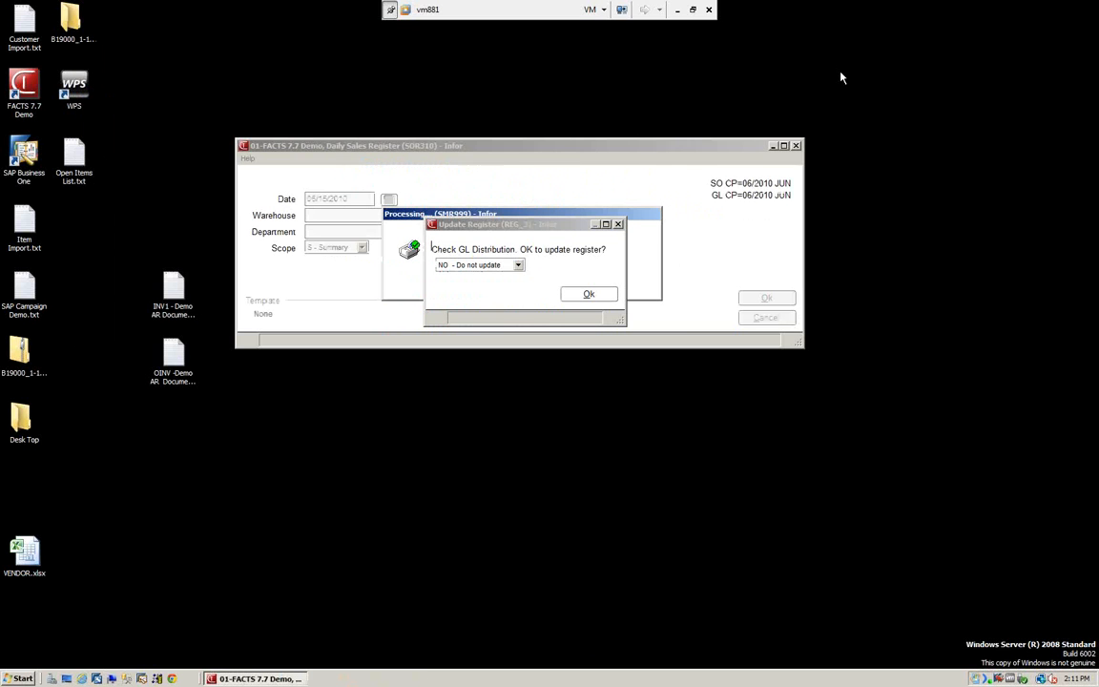
Decline the register update with NO - Do not update and acknowledge the message
{"action": "left_click", "coordinate": [518, 265]}
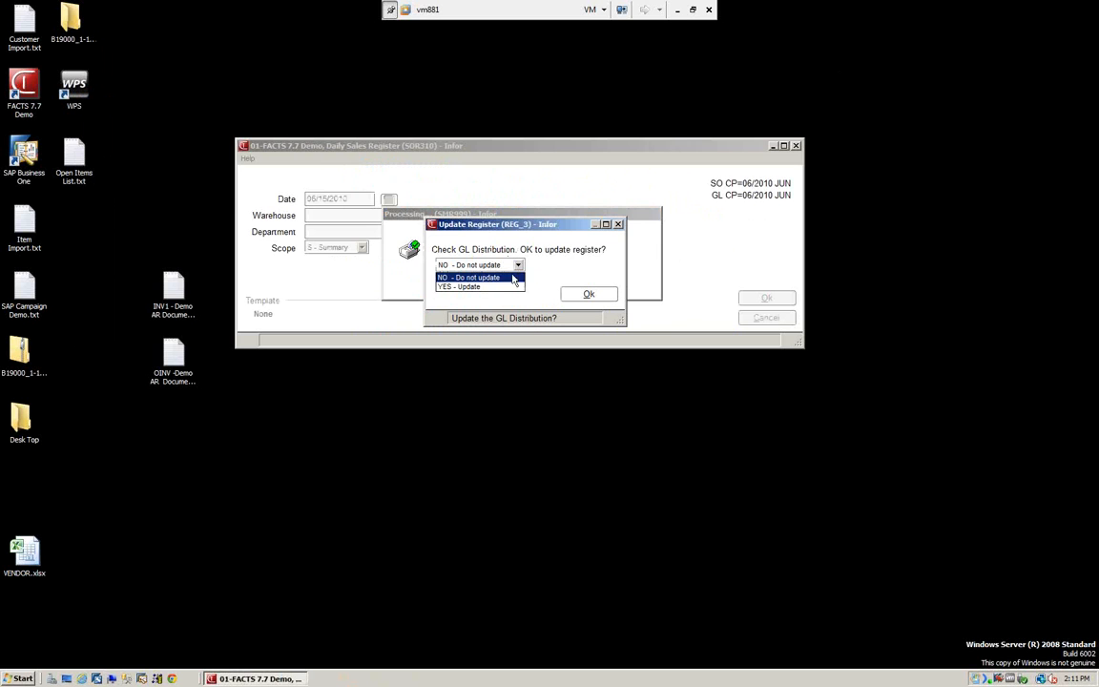
{"action": "left_click", "coordinate": [506, 277]}
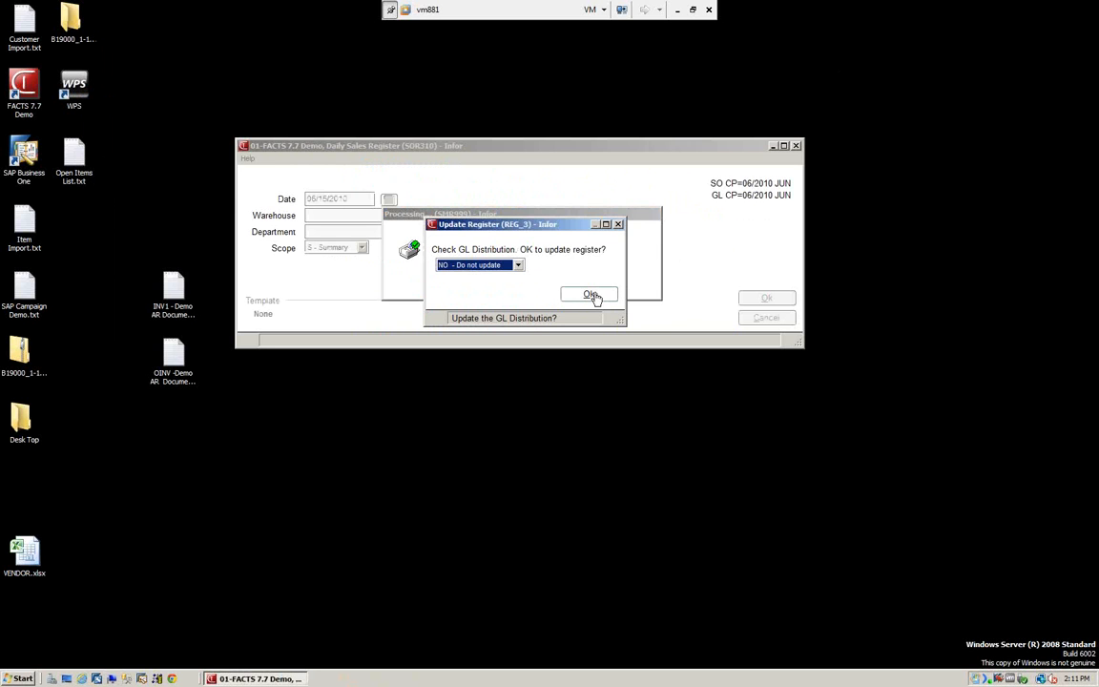
{"action": "left_click", "coordinate": [591, 297]}
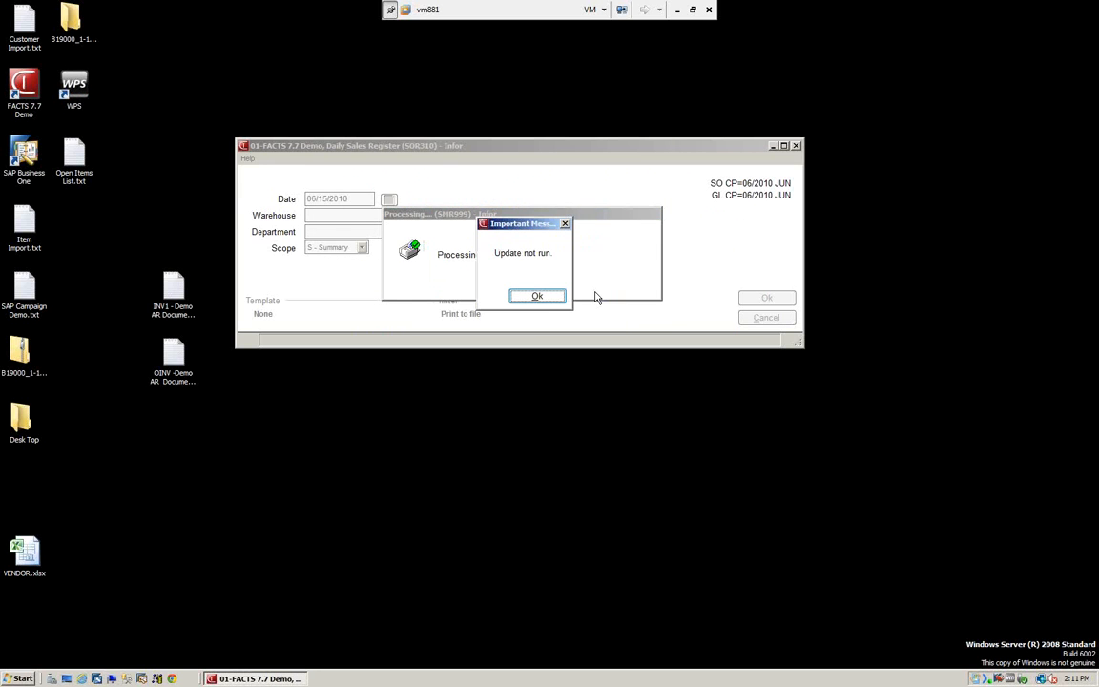
{"action": "left_click", "coordinate": [537, 297]}
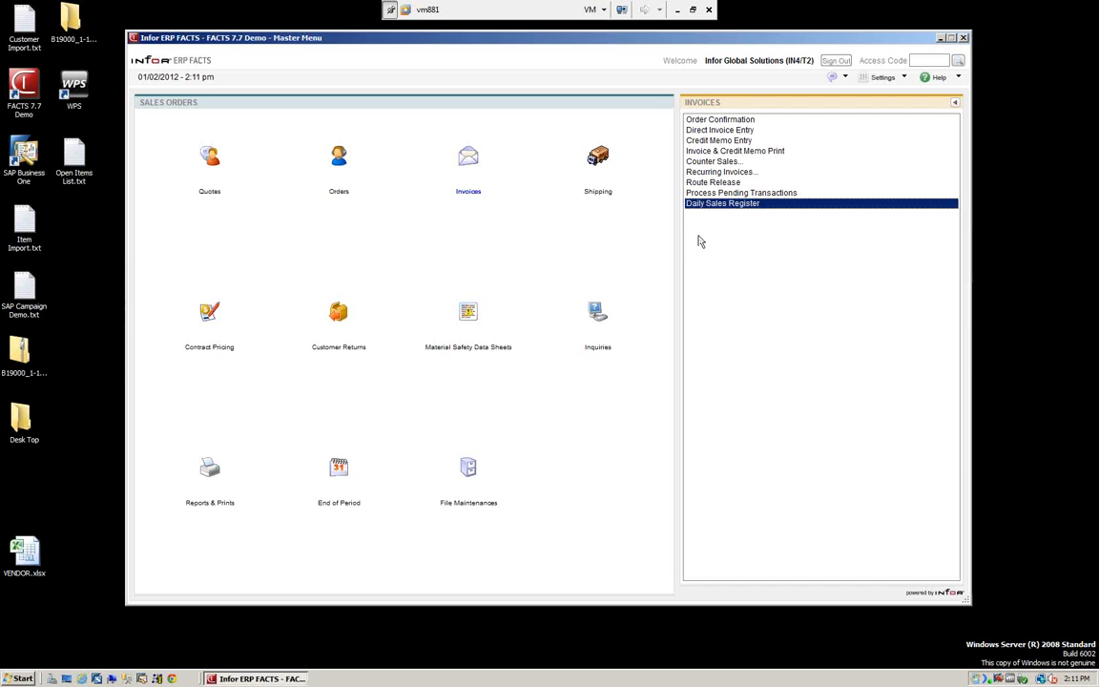
Reopen the Daily Sales Register, set its date to 06/15/2010 accepting the date notice, and select All warehouses
{"action": "double_click", "coordinate": [711, 205]}
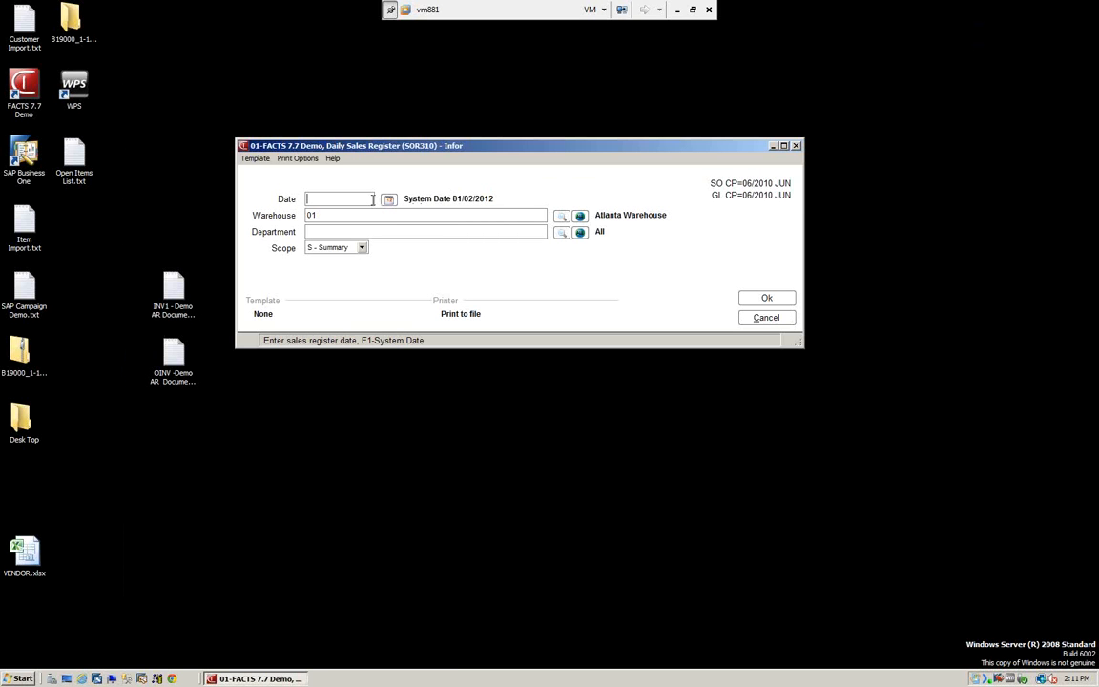
{"action": "type", "text": "061"}
{"action": "type", "text": "610"}
{"action": "key", "text": "Return"}
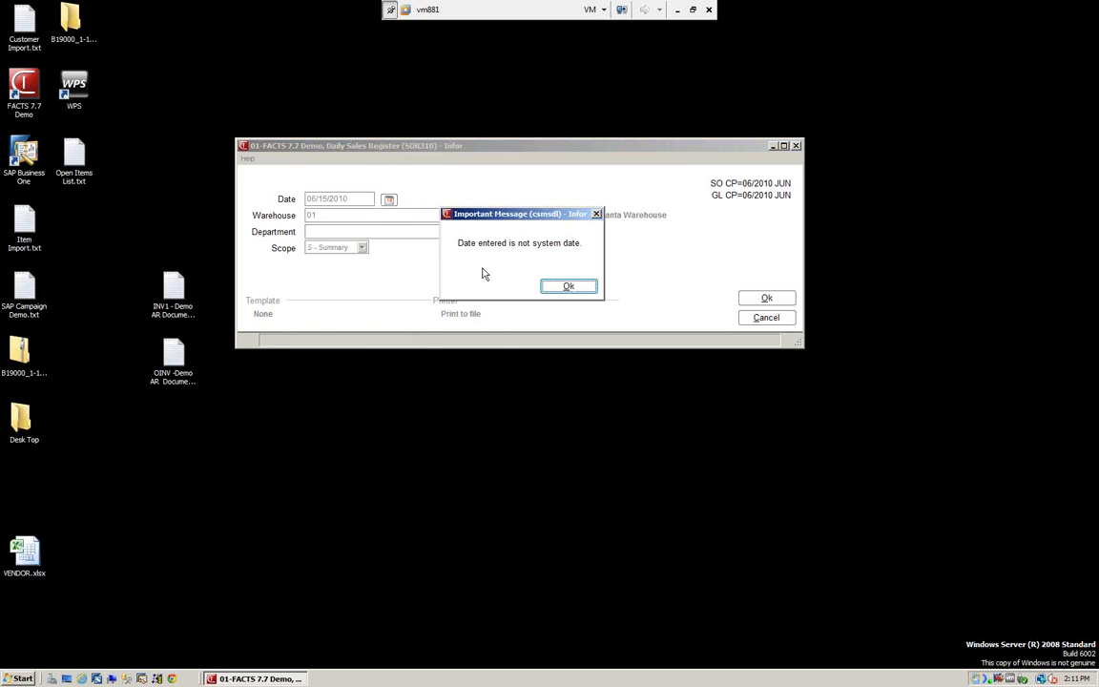
{"action": "left_click", "coordinate": [567, 286]}
{"action": "key", "text": "Return"}
{"action": "key", "text": "F3"}
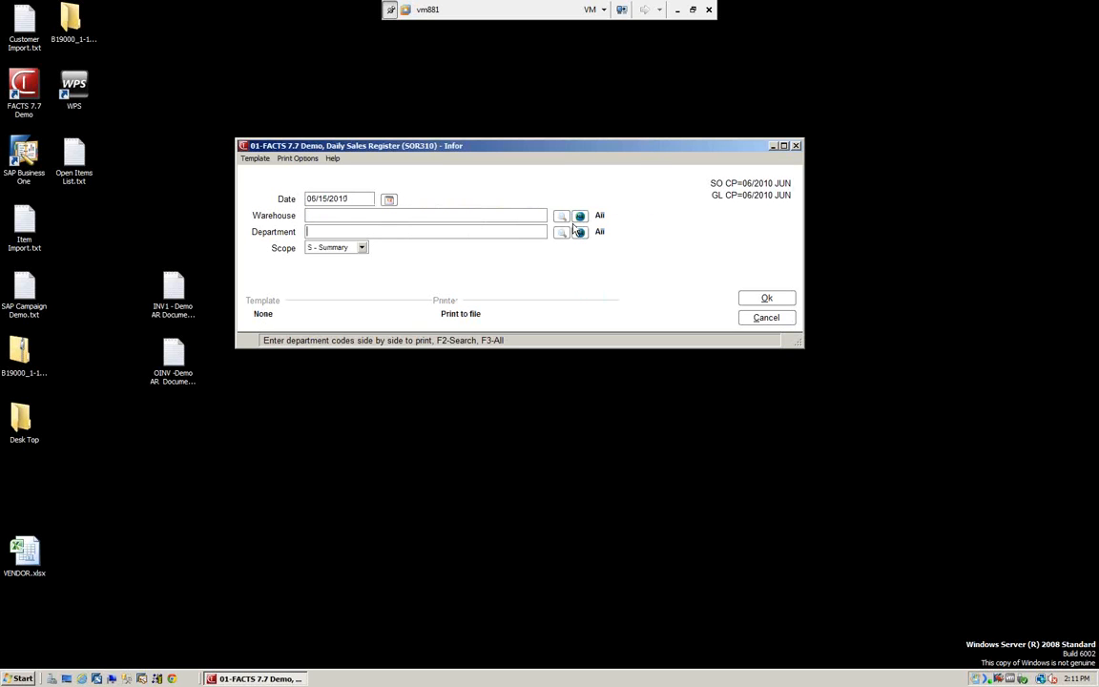
Print the register with scope D - Detail, acknowledging both notices, and enlarge the report window to full screen
{"action": "left_click", "coordinate": [362, 247]}
{"action": "left_click", "coordinate": [324, 269]}
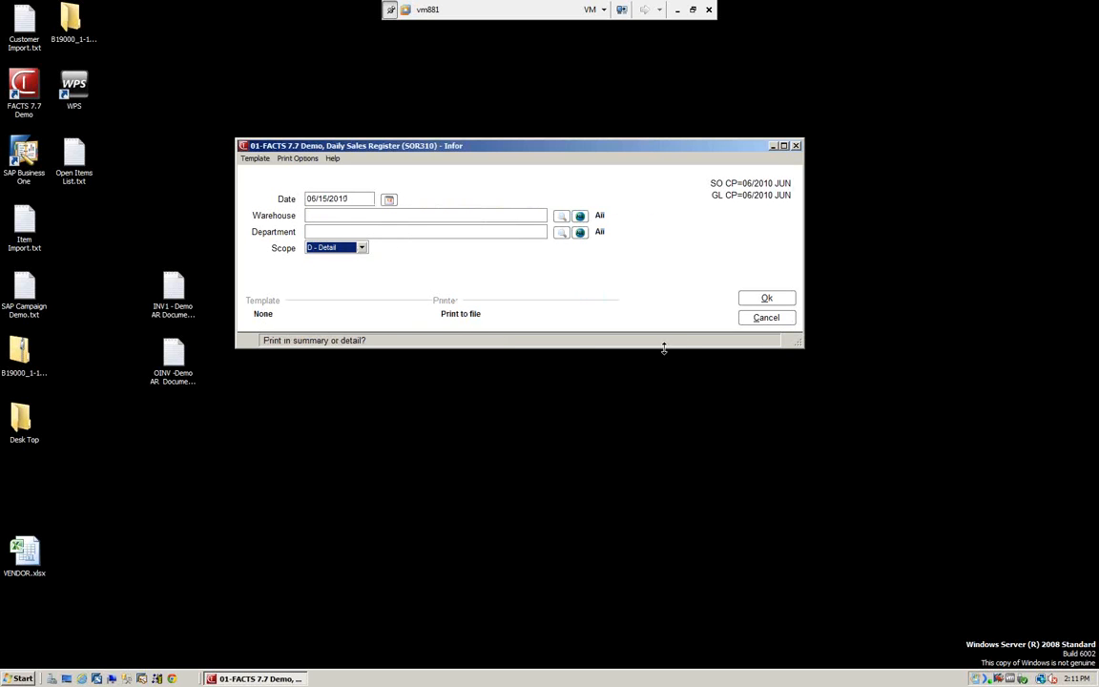
{"action": "left_click", "coordinate": [768, 299]}
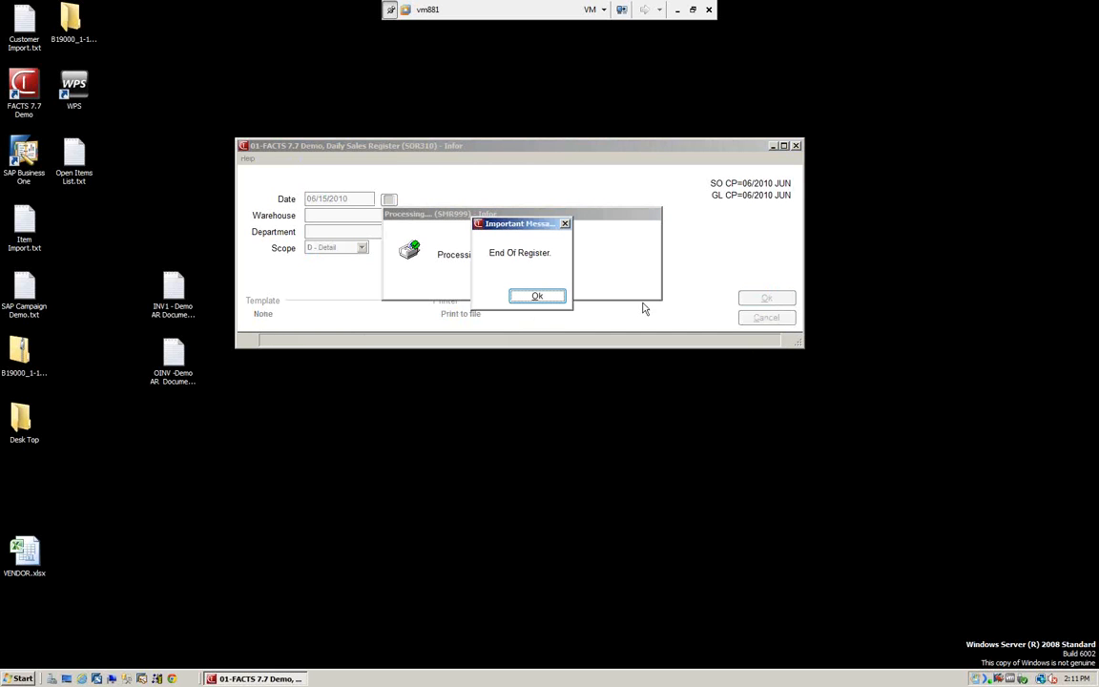
{"action": "left_click", "coordinate": [528, 298]}
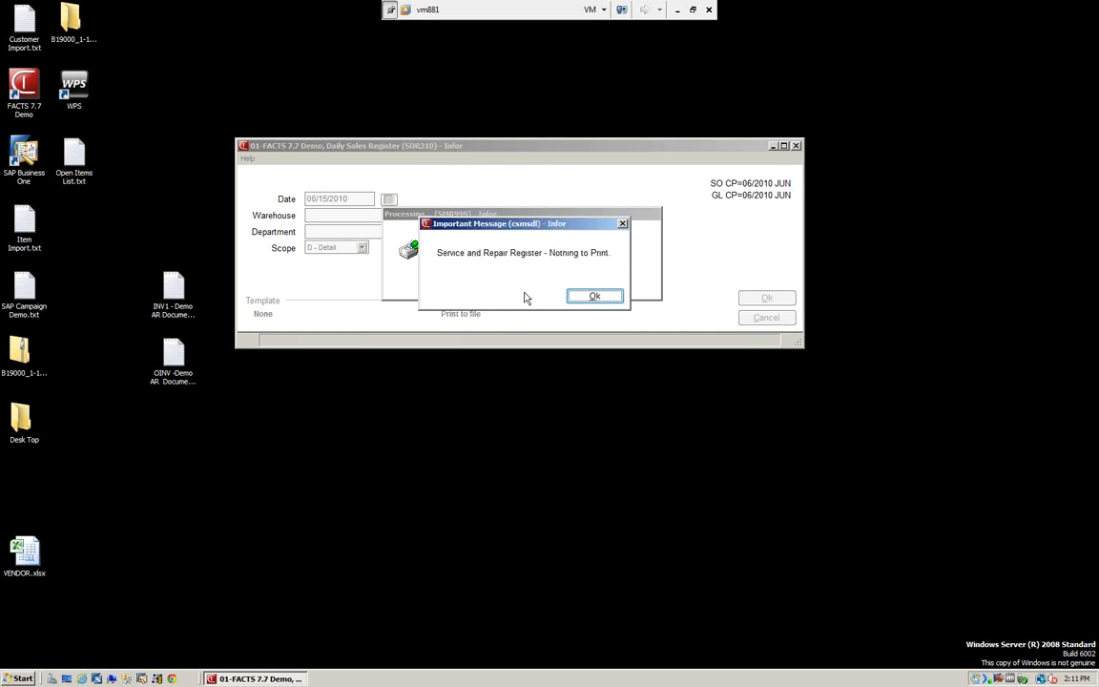
{"action": "left_click", "coordinate": [589, 299]}
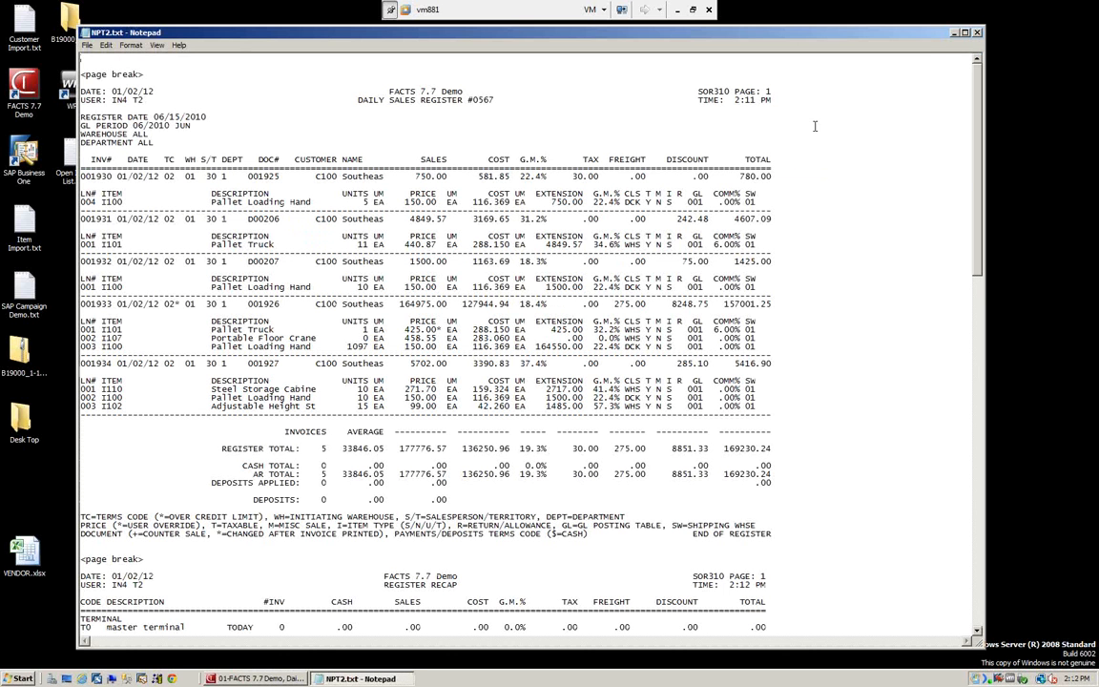
{"action": "left_click", "coordinate": [965, 34]}
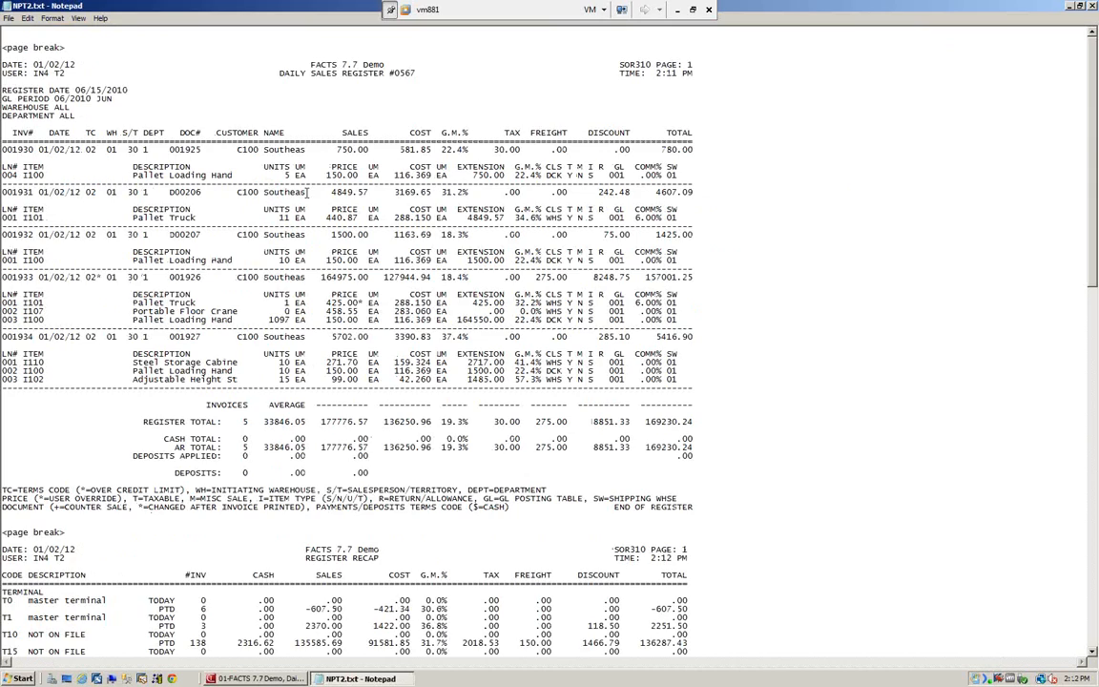
Examine the invoice line details, register totals and period-to-date recap sections of the detailed register, and close the report
{"action": "scroll", "coordinate": [298, 387], "scroll_direction": "down", "scroll_amount": 9}
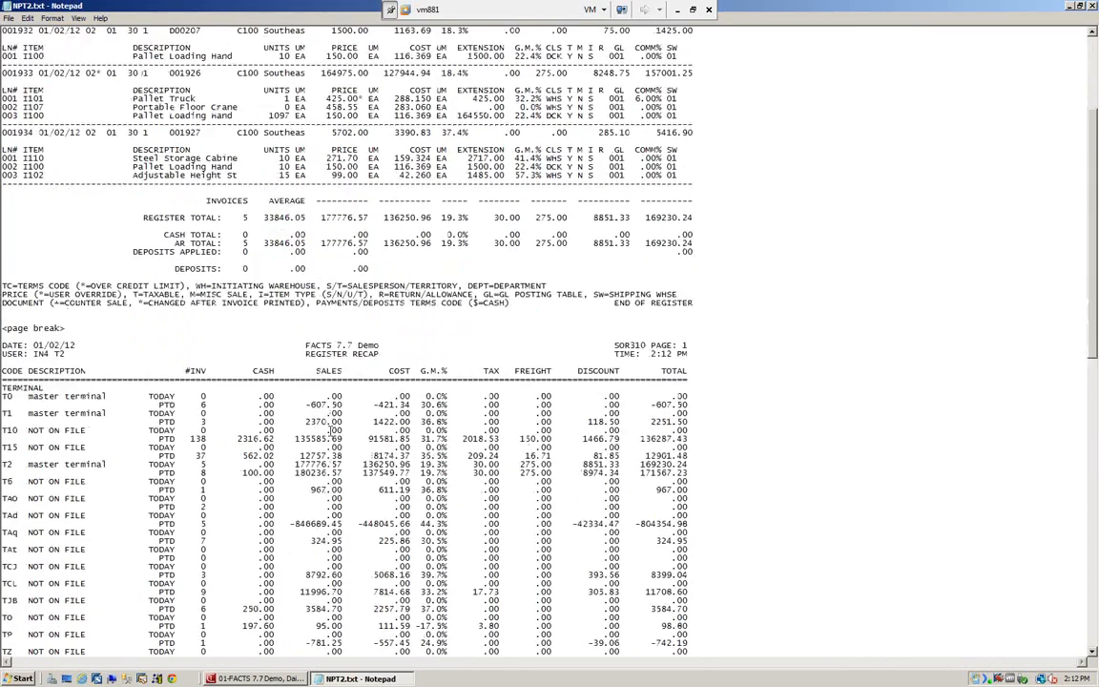
{"action": "scroll", "coordinate": [332, 431], "scroll_direction": "down", "scroll_amount": 20}
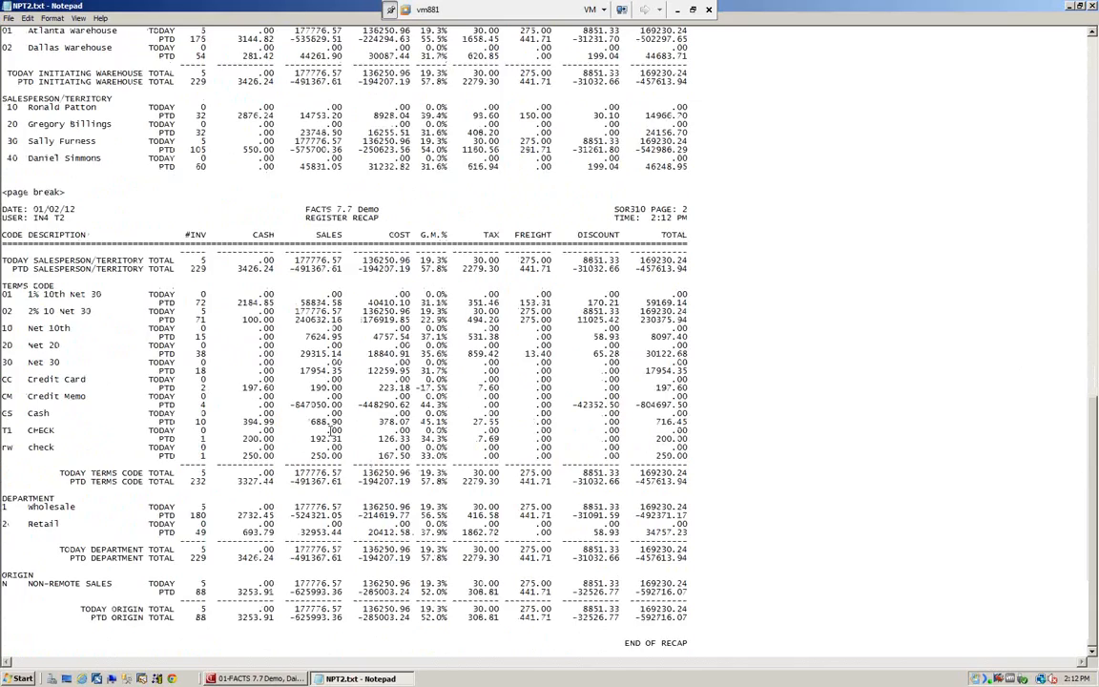
{"action": "scroll", "coordinate": [333, 432], "scroll_direction": "up", "scroll_amount": 20}
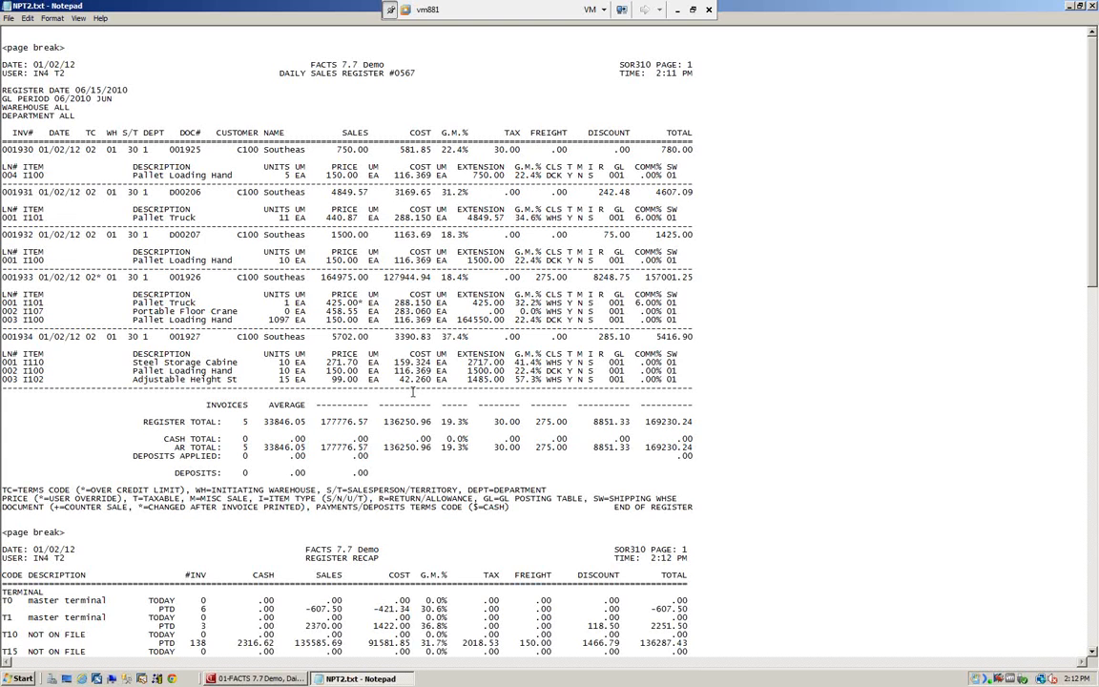
{"action": "scroll", "coordinate": [336, 166], "scroll_direction": "down", "scroll_amount": 5}
{"action": "scroll", "coordinate": [336, 165], "scroll_direction": "up", "scroll_amount": 4}
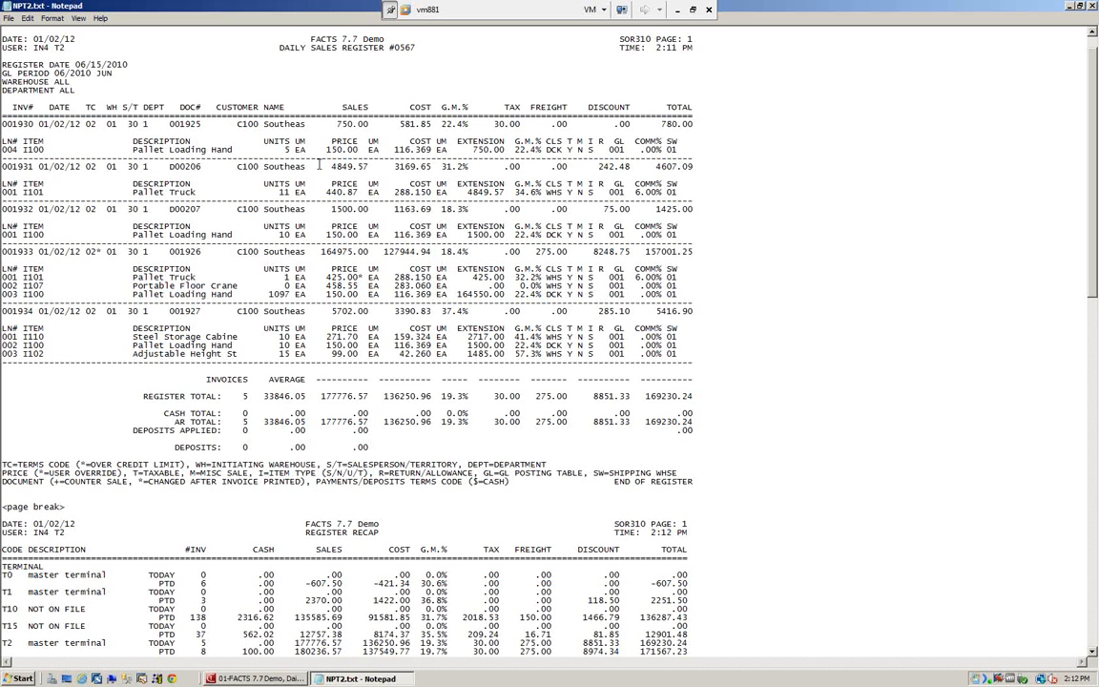
{"action": "scroll", "coordinate": [324, 128], "scroll_direction": "down", "scroll_amount": 9}
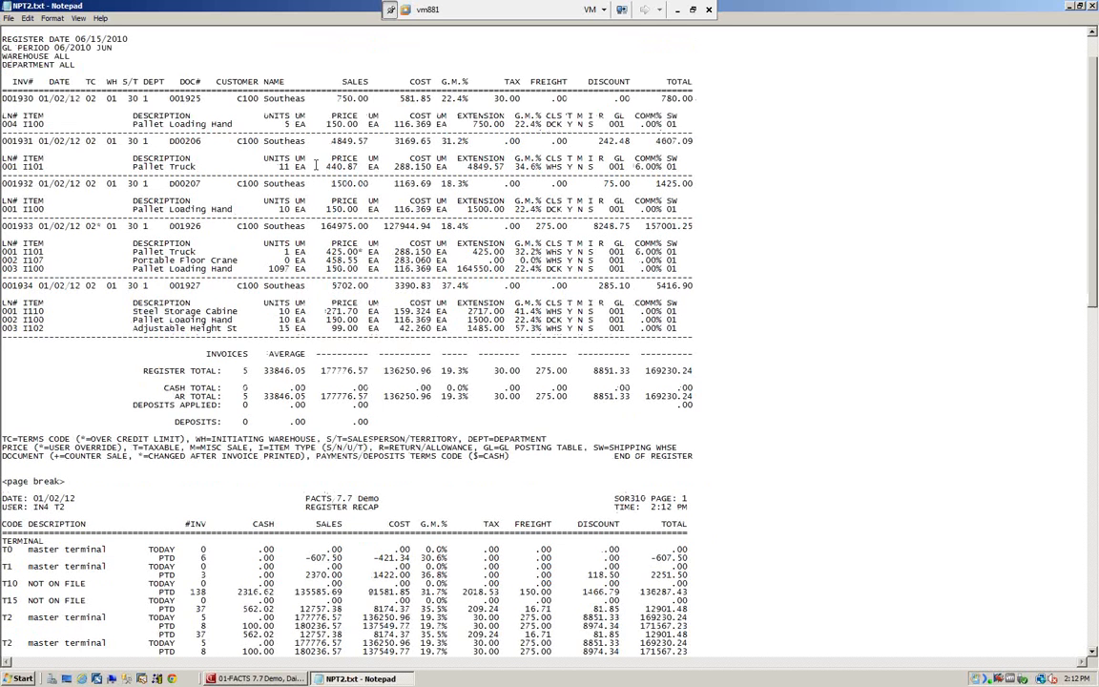
{"action": "scroll", "coordinate": [286, 221], "scroll_direction": "down", "scroll_amount": 20}
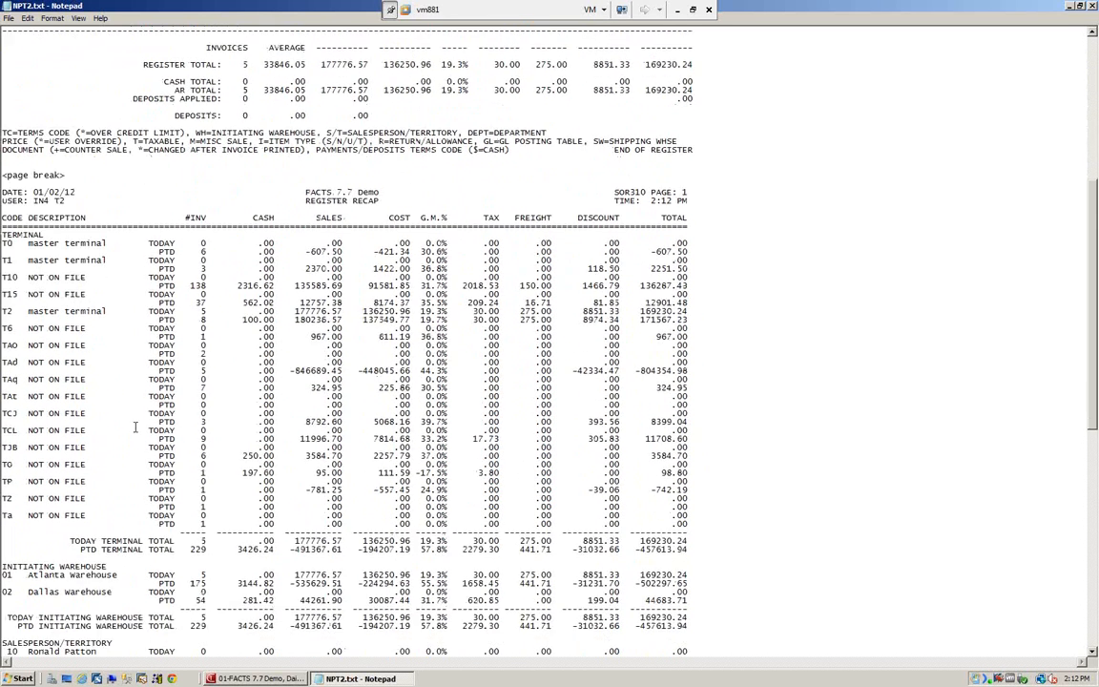
{"action": "scroll", "coordinate": [149, 412], "scroll_direction": "up", "scroll_amount": 4}
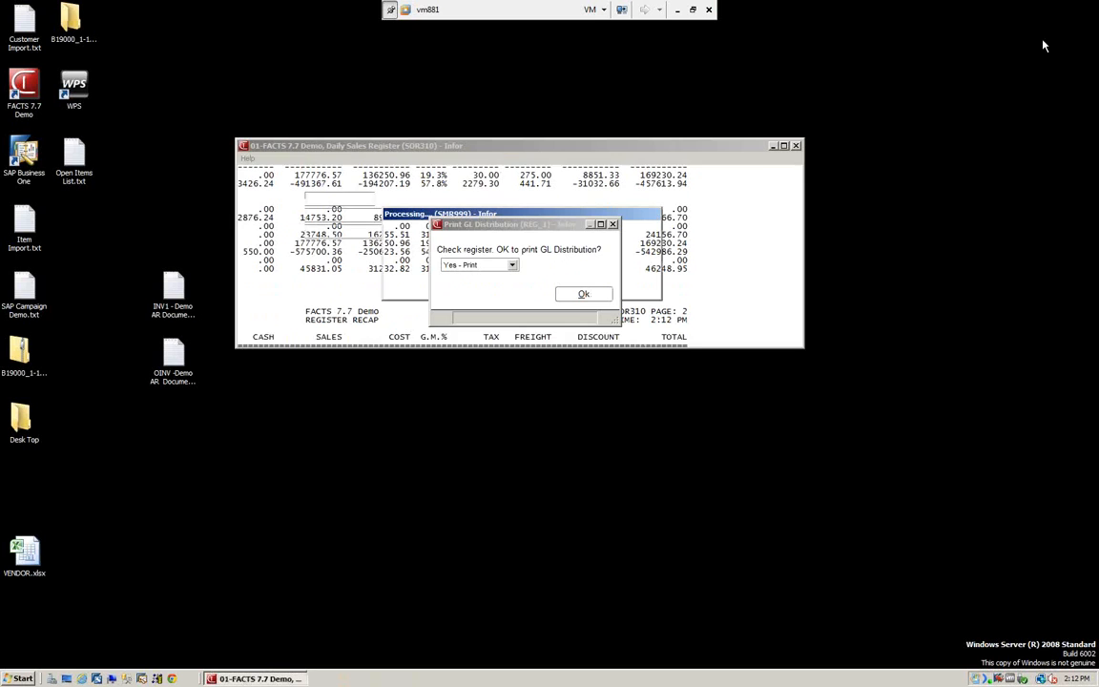
{"action": "left_click", "coordinate": [1092, 6]}
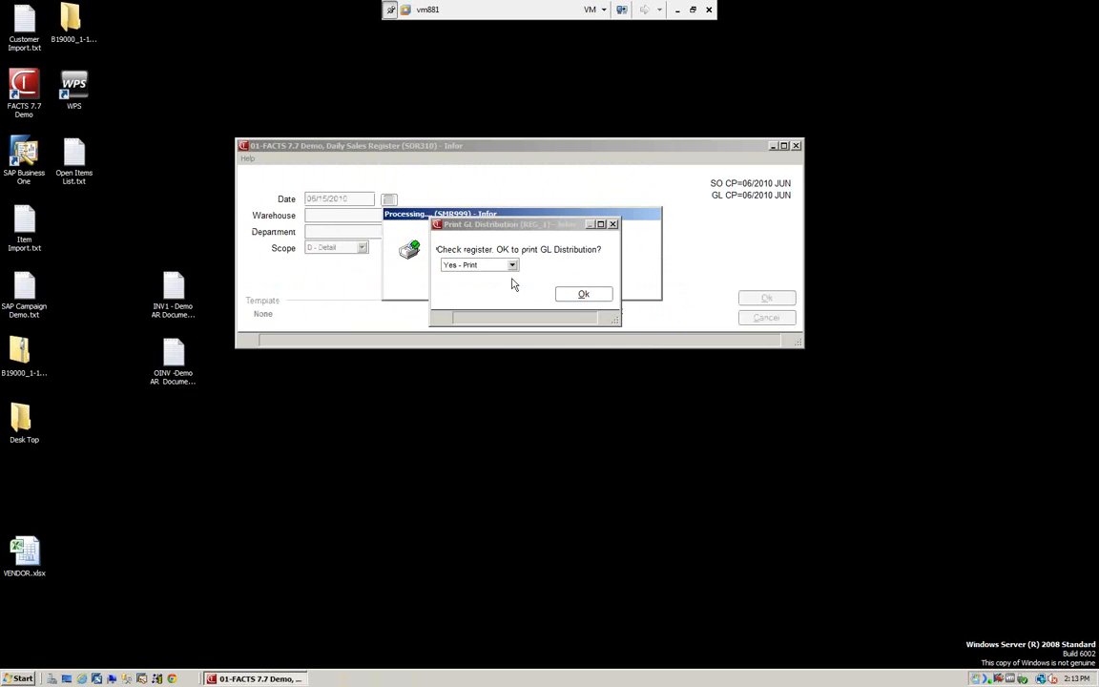
Print and review the GL Distribution with Yes - Print, and decline the register update with NO - Do not update
{"action": "left_click", "coordinate": [587, 294]}
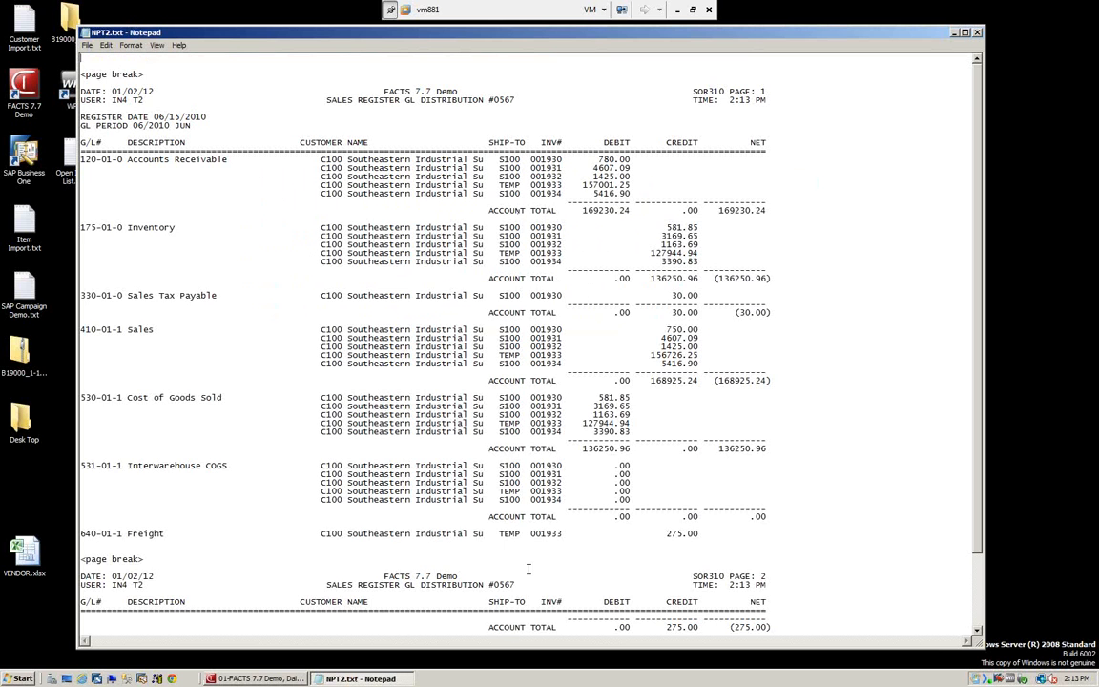
{"action": "scroll", "coordinate": [528, 570], "scroll_direction": "down", "scroll_amount": 5}
{"action": "scroll", "coordinate": [528, 570], "scroll_direction": "up", "scroll_amount": 5}
{"action": "left_click", "coordinate": [977, 32]}
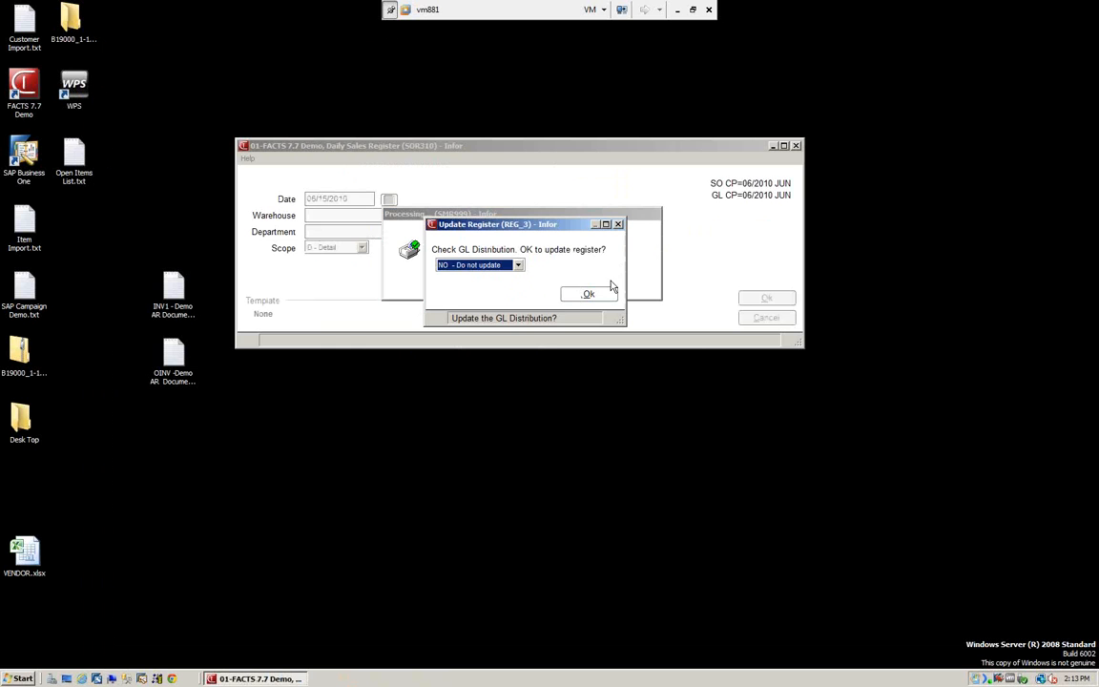
{"action": "left_click", "coordinate": [591, 295]}
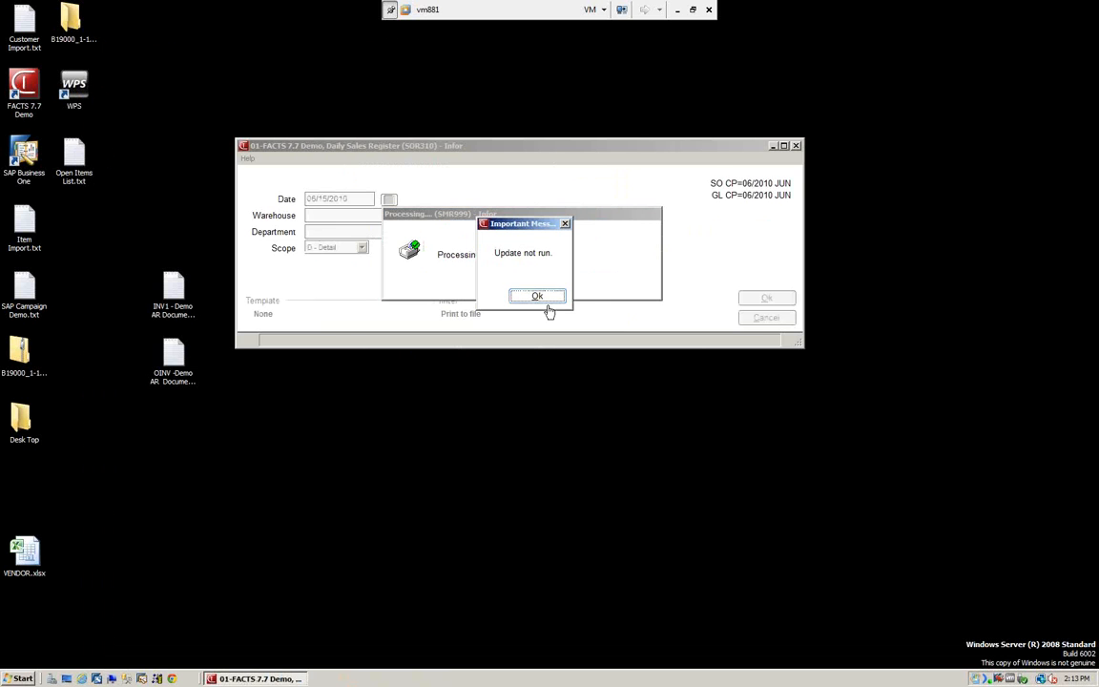
{"action": "left_click", "coordinate": [536, 298]}
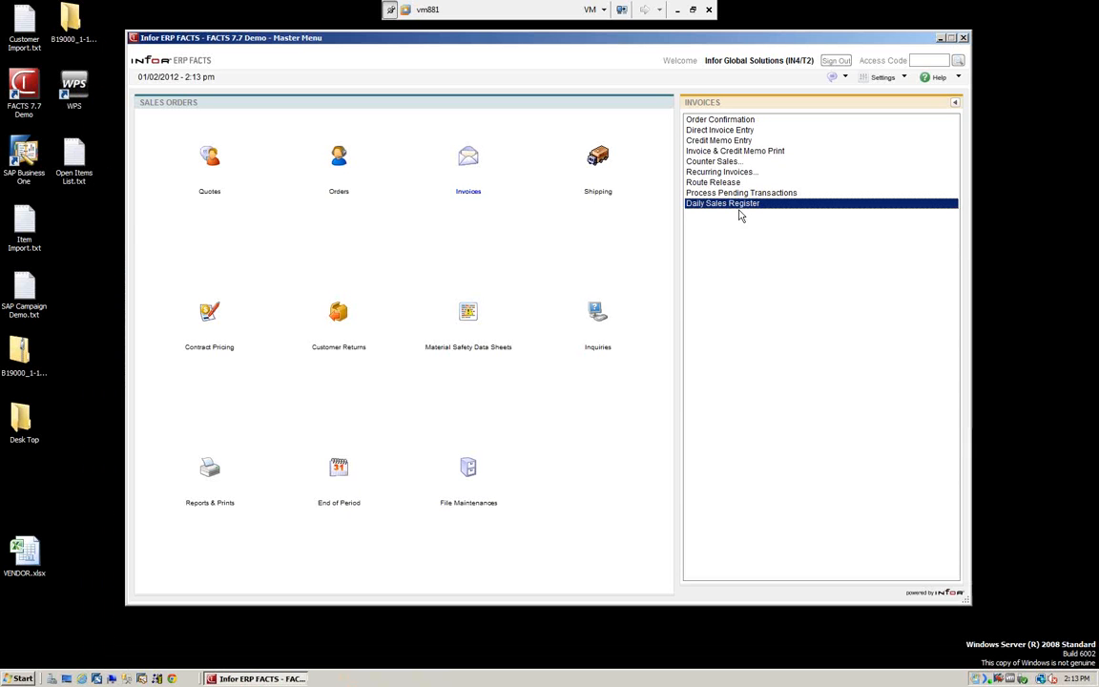
Open Static Control F/M from the infrequent file maintenances of Sales Orders and show its miscellaneous settings
{"action": "left_click", "coordinate": [470, 477]}
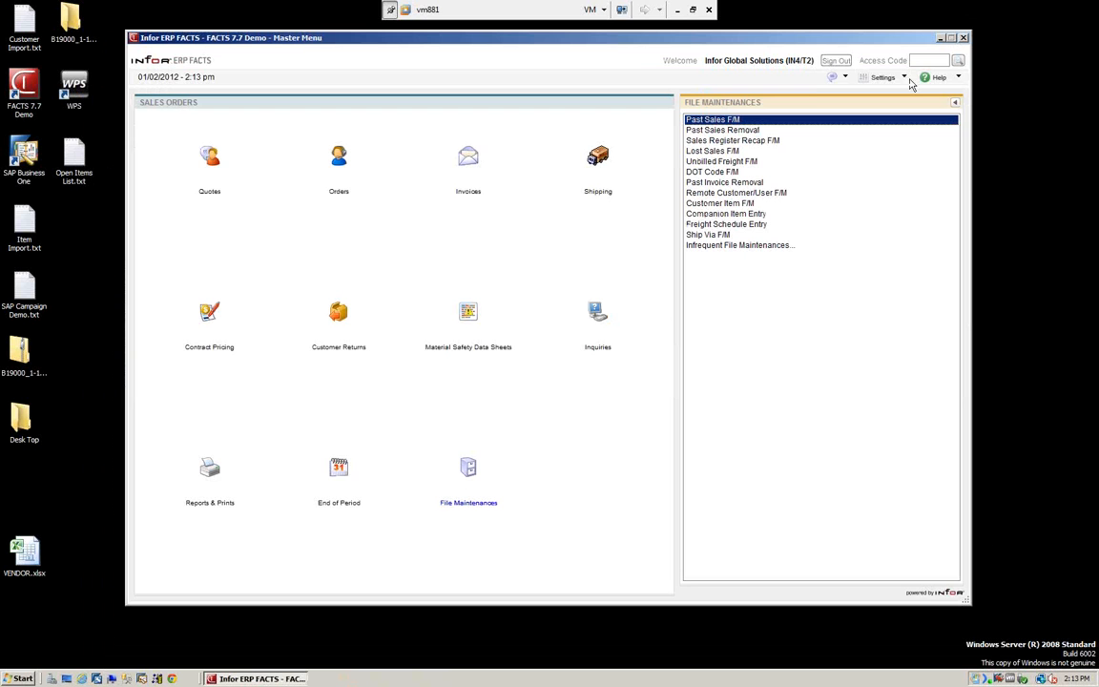
{"action": "left_click", "coordinate": [725, 249]}
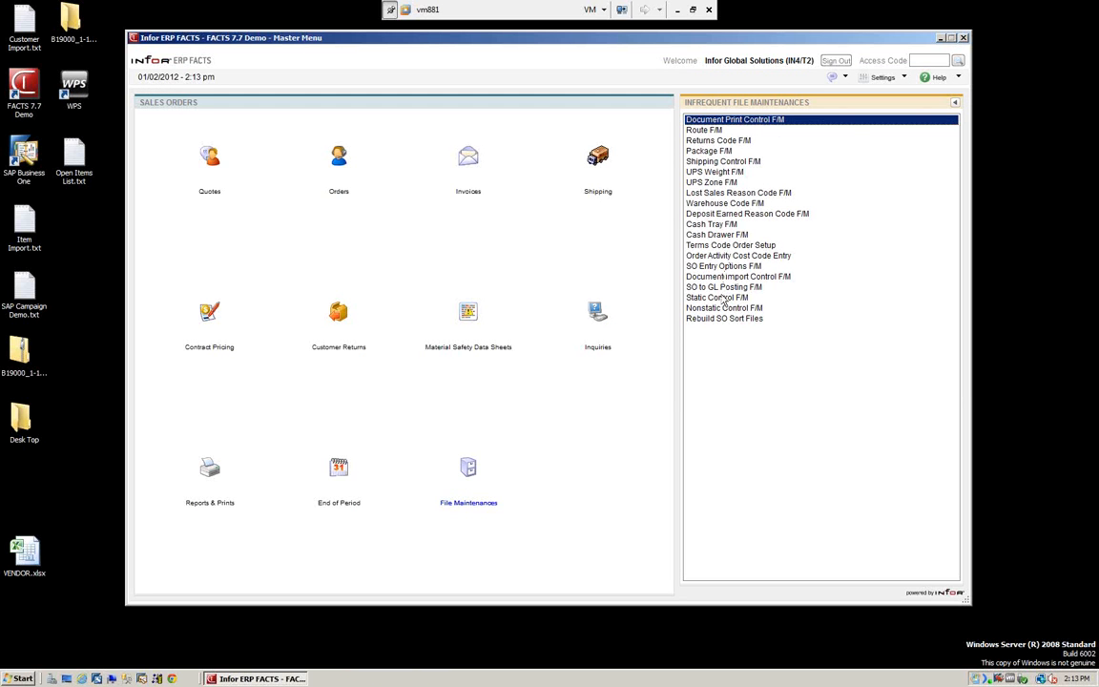
{"action": "double_click", "coordinate": [723, 299]}
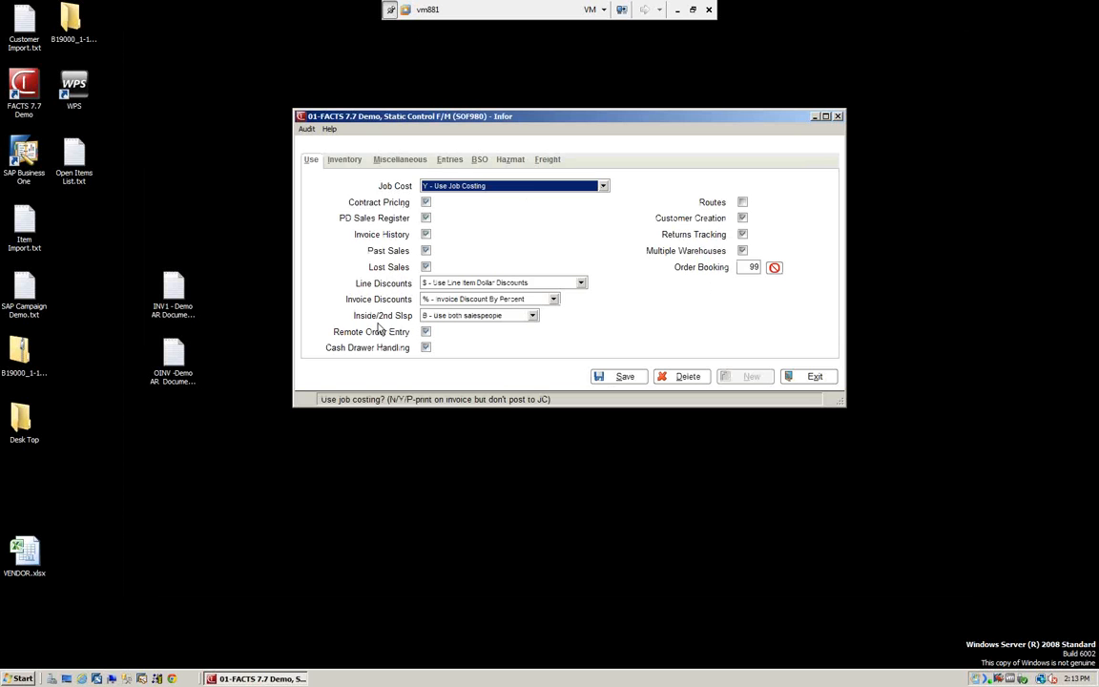
{"action": "left_click", "coordinate": [404, 160]}
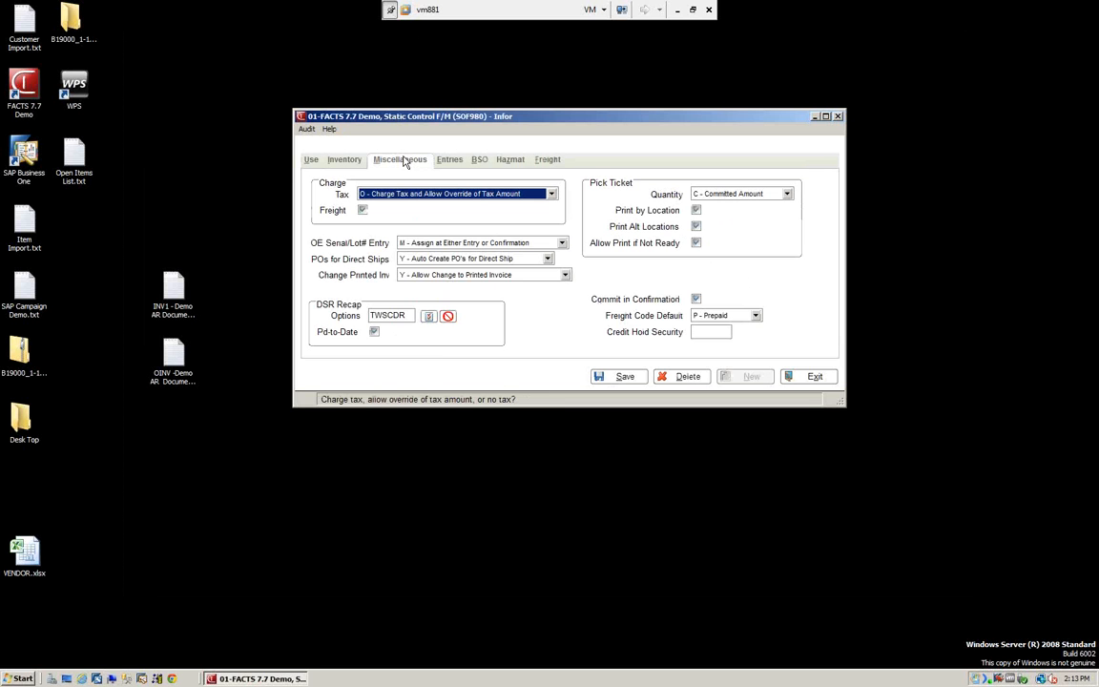
Turn off the Pd-to-Date recap, set the DSR Recap options to WSD, save the record and exit Static Control F/M
{"action": "left_click", "coordinate": [374, 332]}
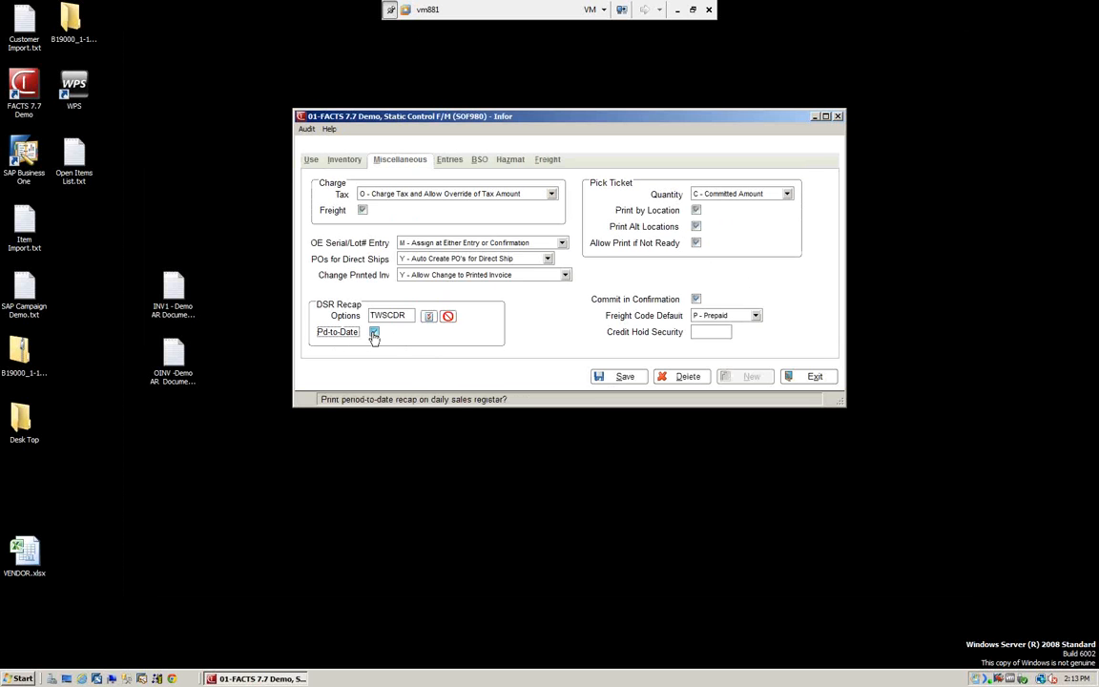
{"action": "left_click", "coordinate": [429, 317]}
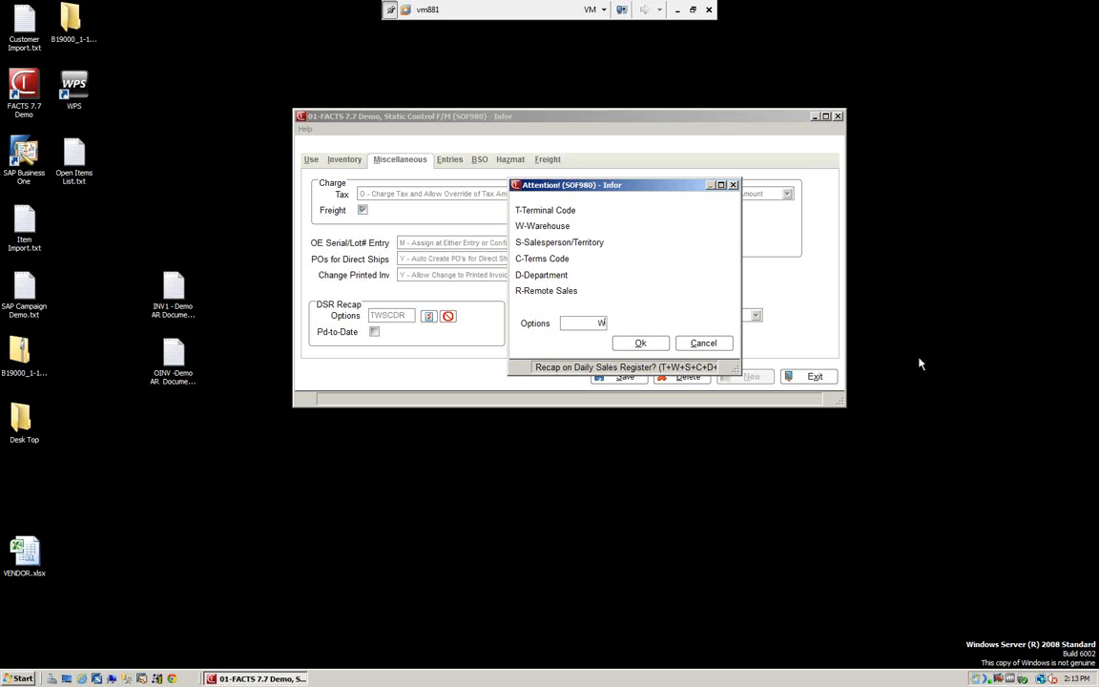
{"action": "type", "text": "SD"}
{"action": "left_click", "coordinate": [643, 344]}
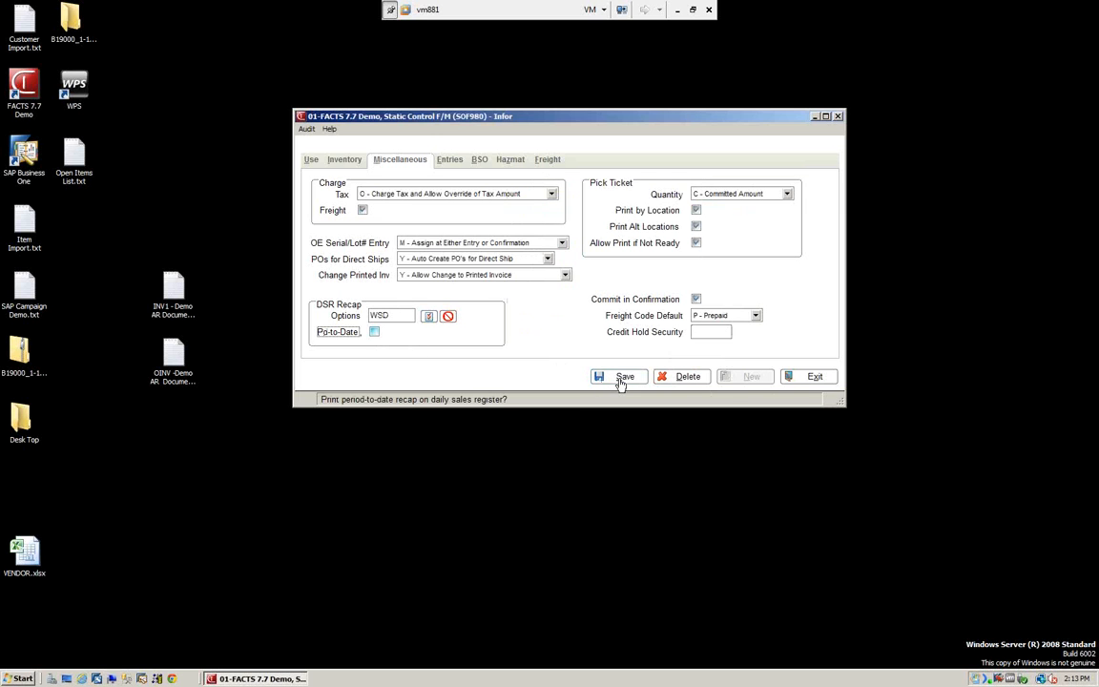
{"action": "left_click", "coordinate": [621, 380]}
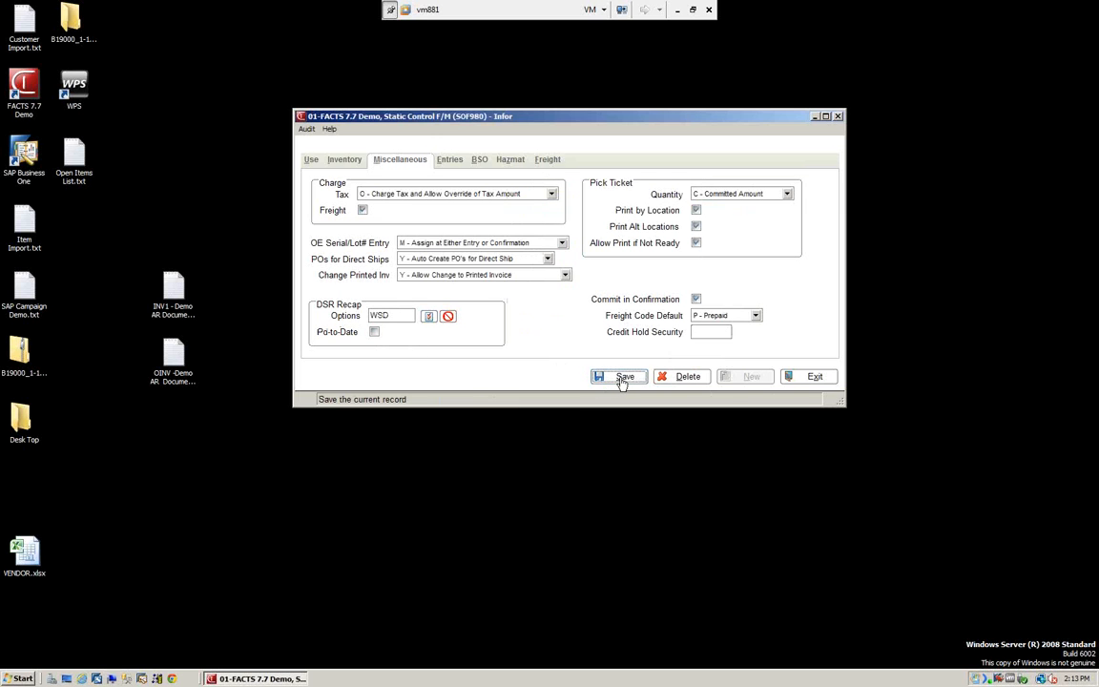
{"action": "left_click", "coordinate": [814, 378]}
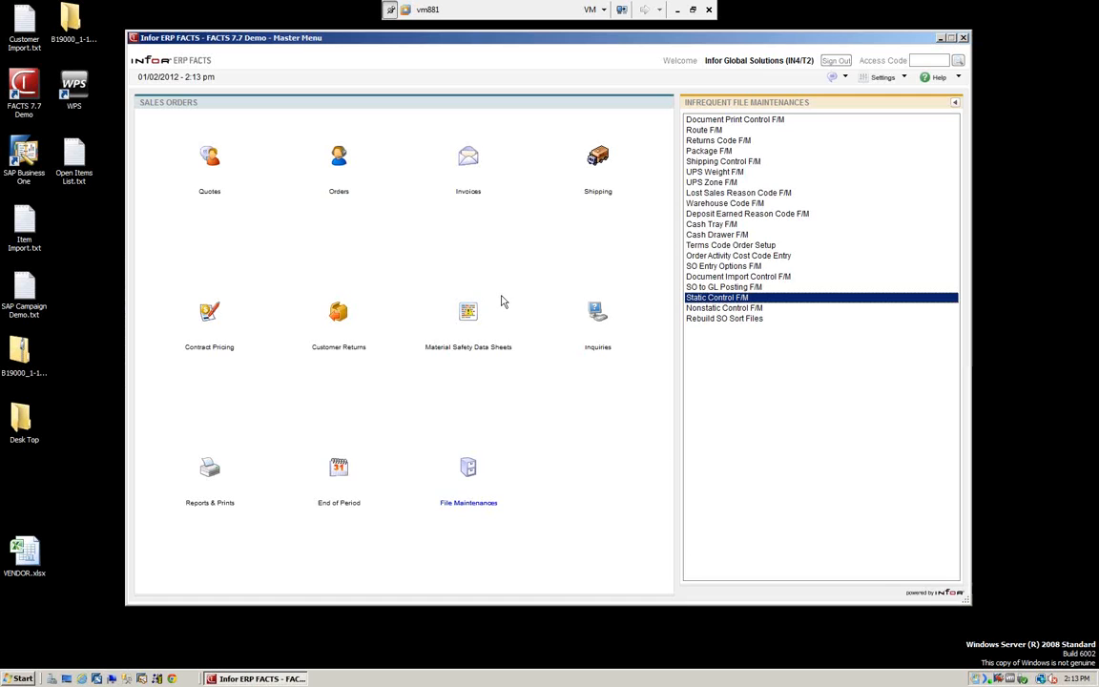
Reopen the Daily Sales Register from Invoices, set its date to 06/15/2010 accepting the date notice, and include all warehouses
{"action": "left_click", "coordinate": [474, 173]}
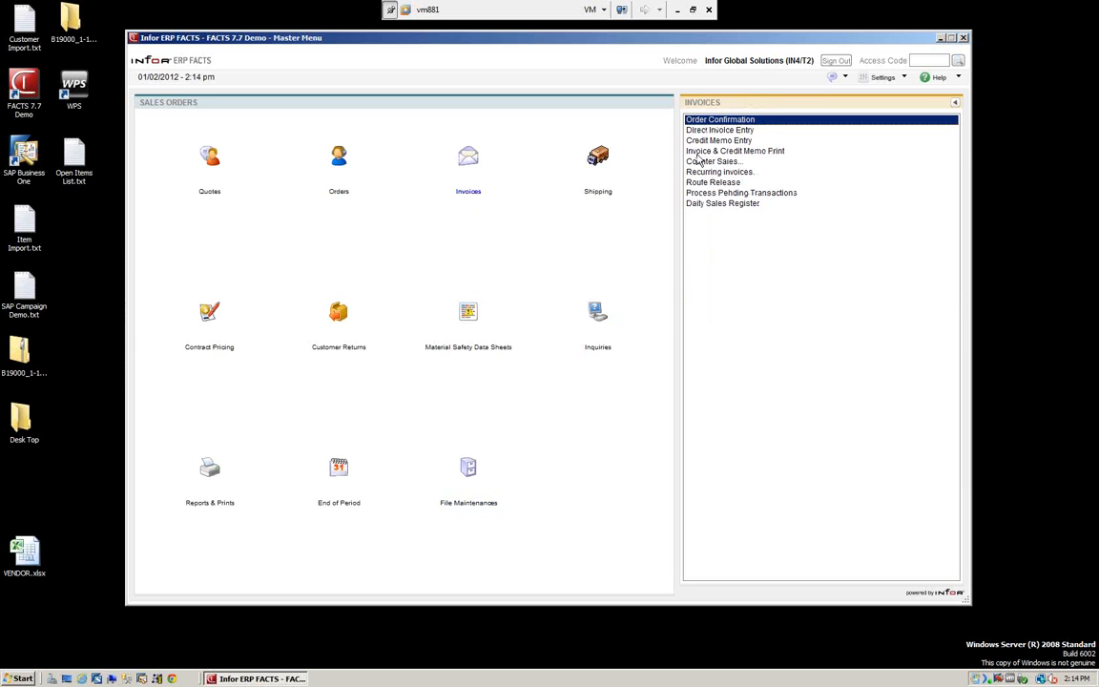
{"action": "left_click", "coordinate": [727, 204]}
{"action": "double_click", "coordinate": [729, 205]}
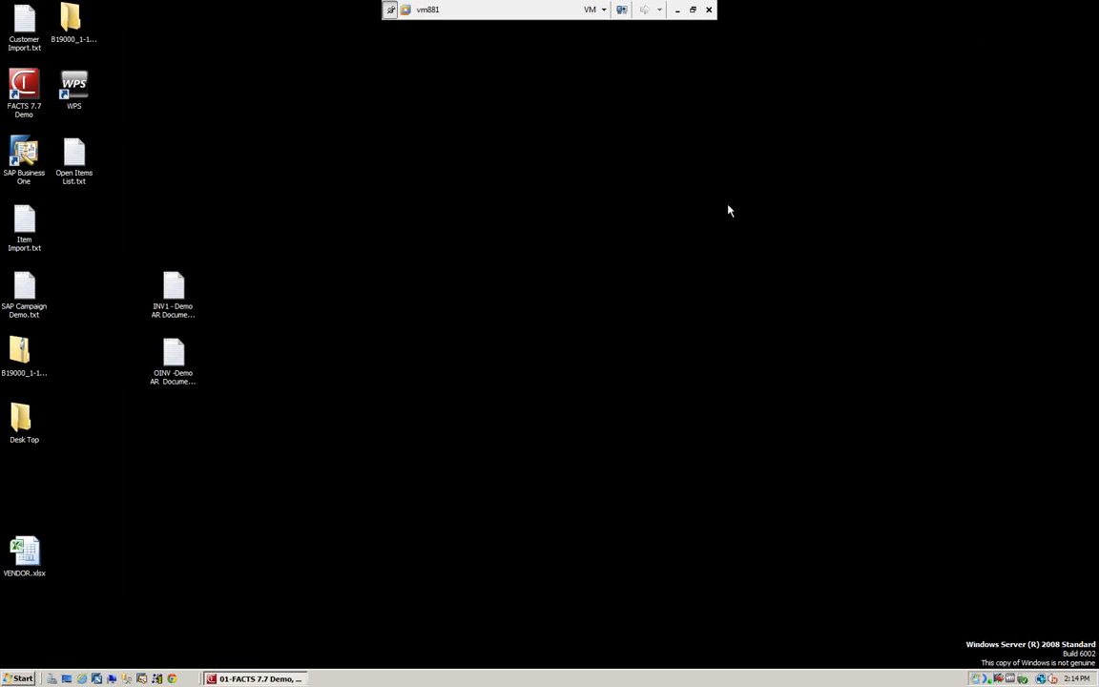
{"action": "type", "text": "061510"}
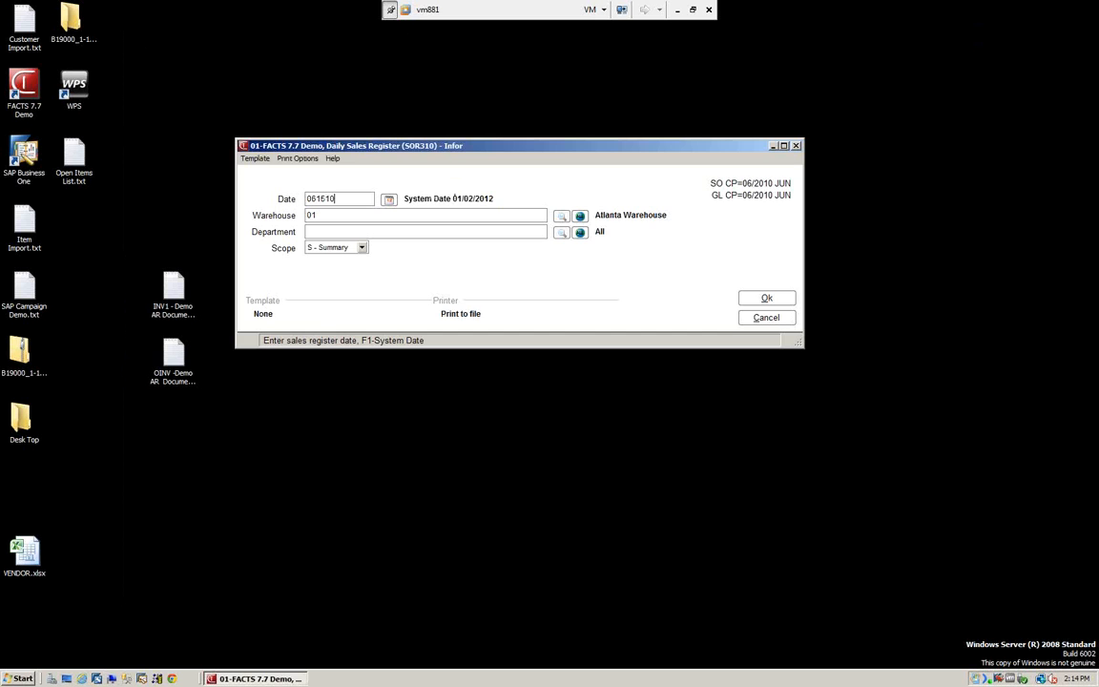
{"action": "key", "text": "Tab"}
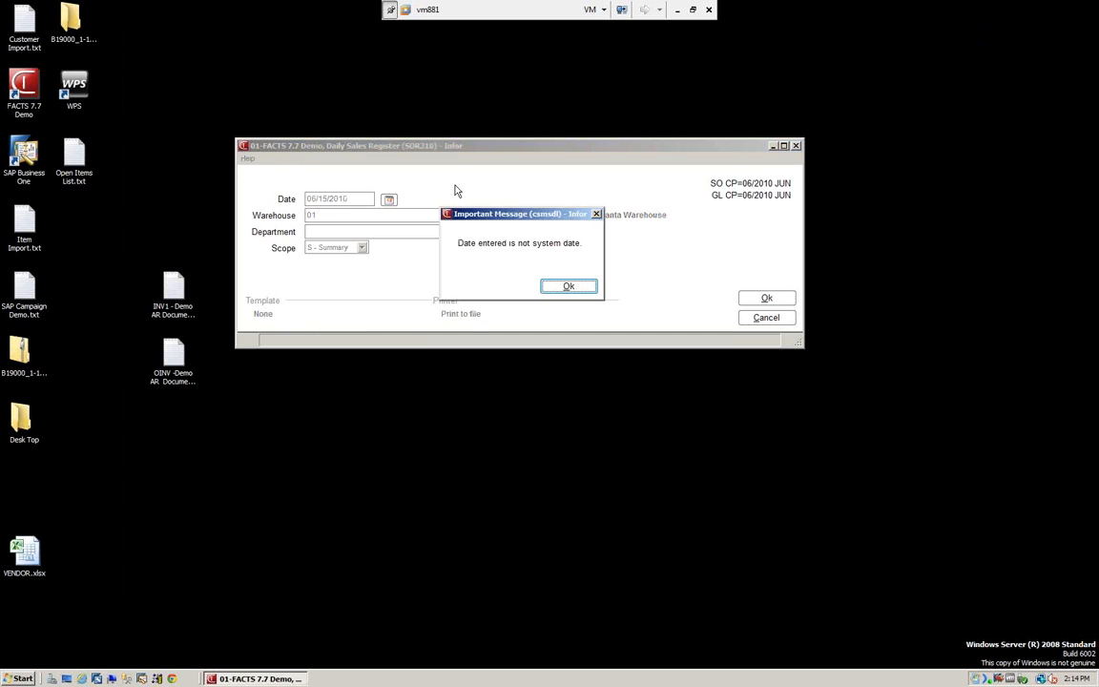
{"action": "left_click", "coordinate": [564, 286]}
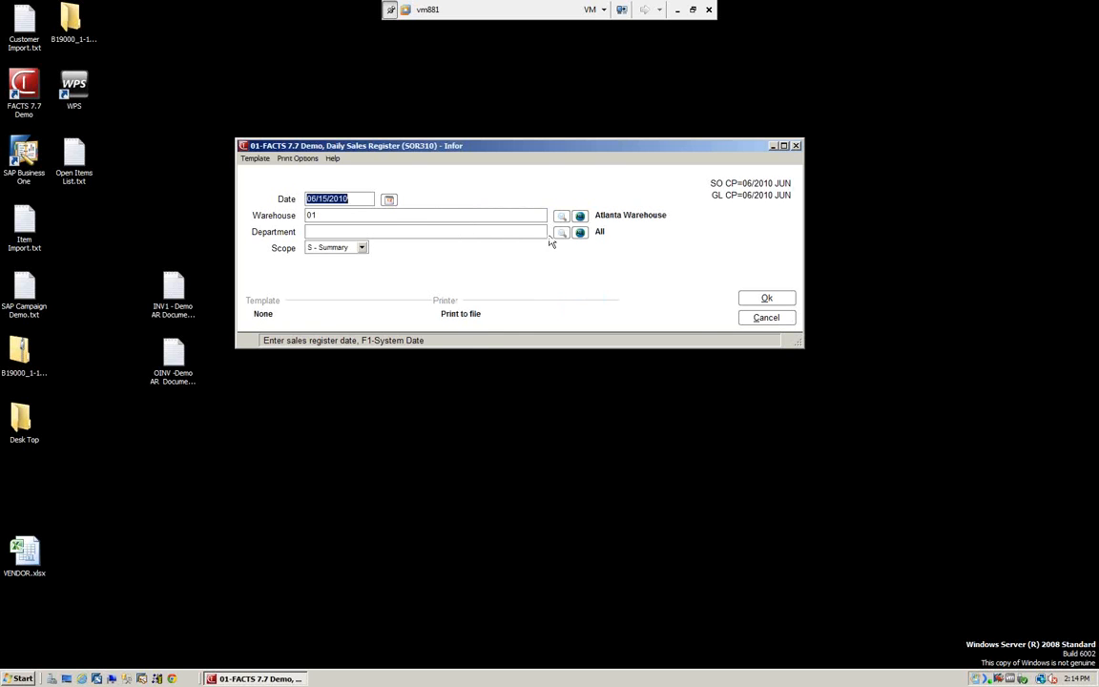
{"action": "left_click", "coordinate": [580, 217]}
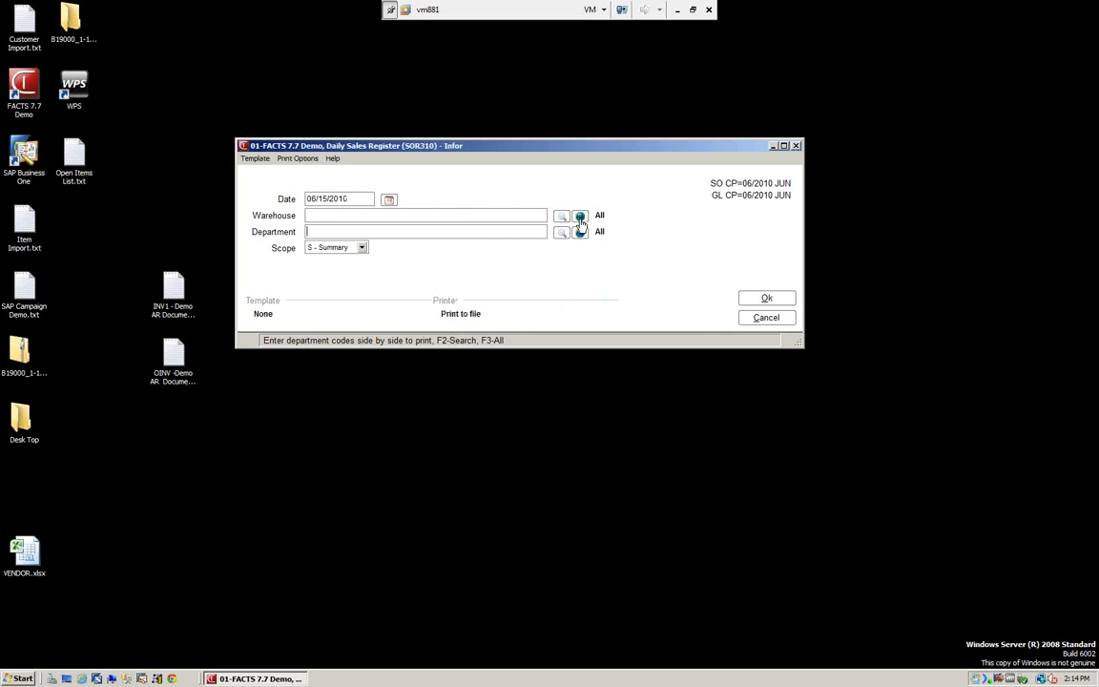
Print the register in summary, acknowledging both notices, review its shortened recap and close the report
{"action": "left_click", "coordinate": [767, 302]}
{"action": "left_click", "coordinate": [544, 298]}
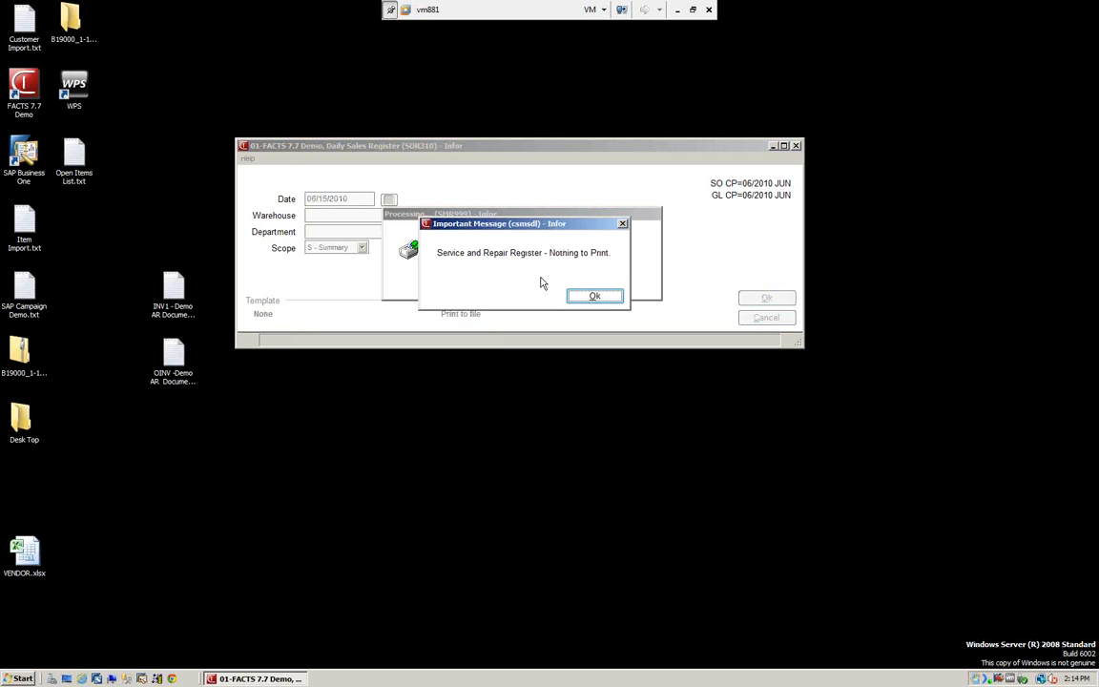
{"action": "left_click", "coordinate": [594, 298]}
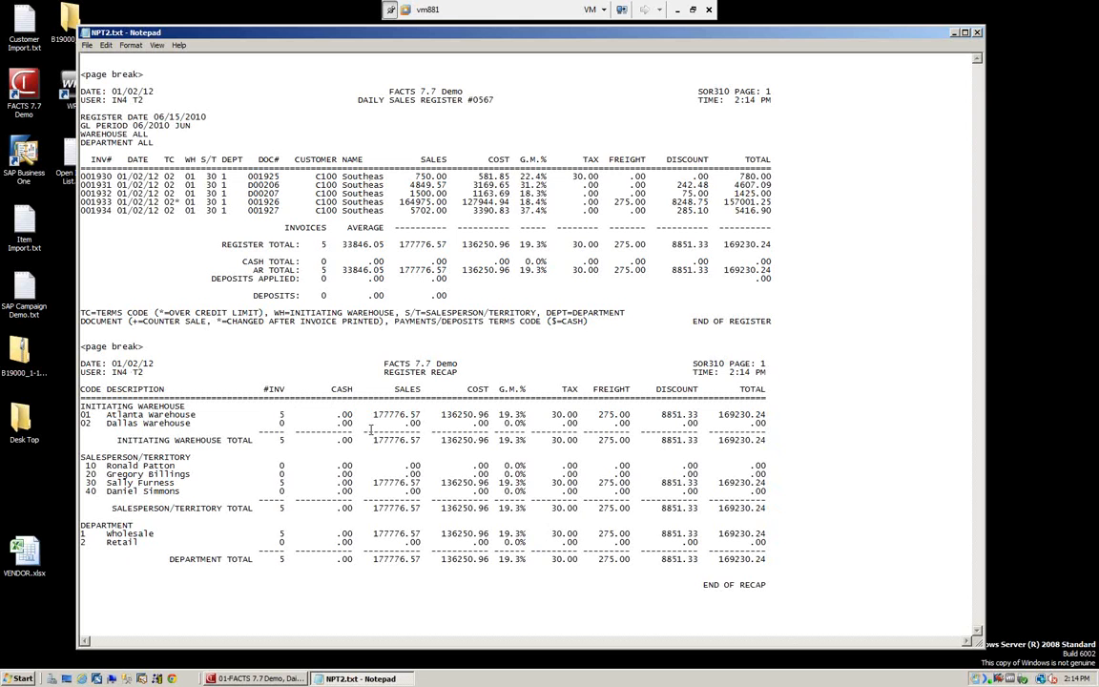
{"action": "left_click", "coordinate": [977, 34]}
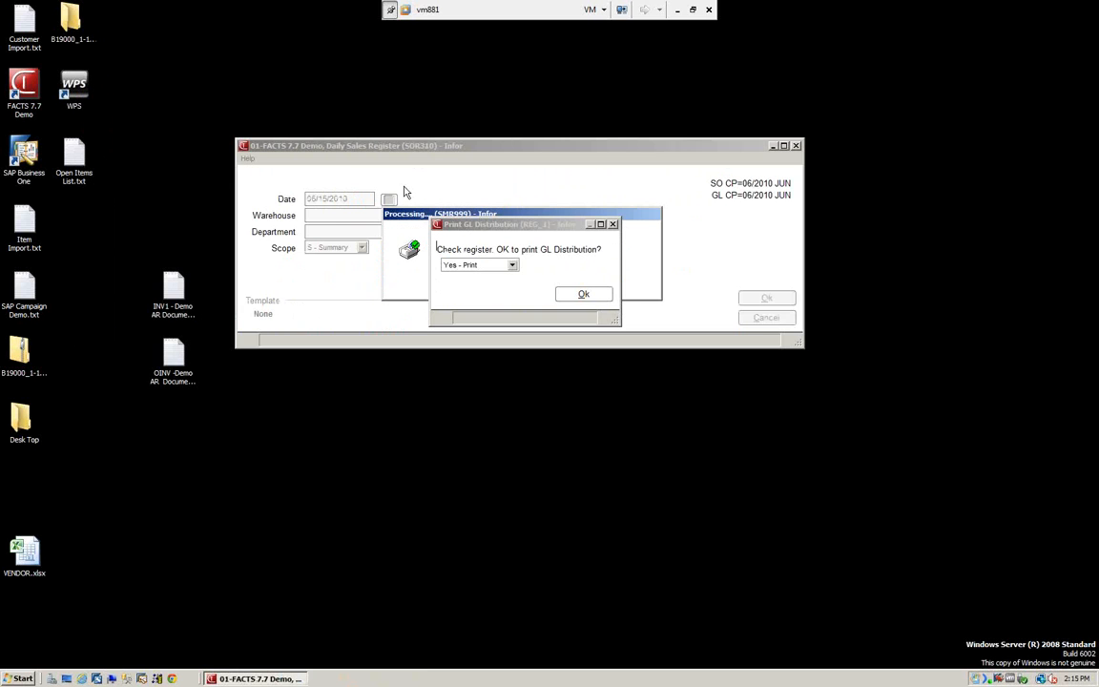
Print the GL Distribution for the sales register, review its account totals, and close the report
{"action": "left_click", "coordinate": [513, 267]}
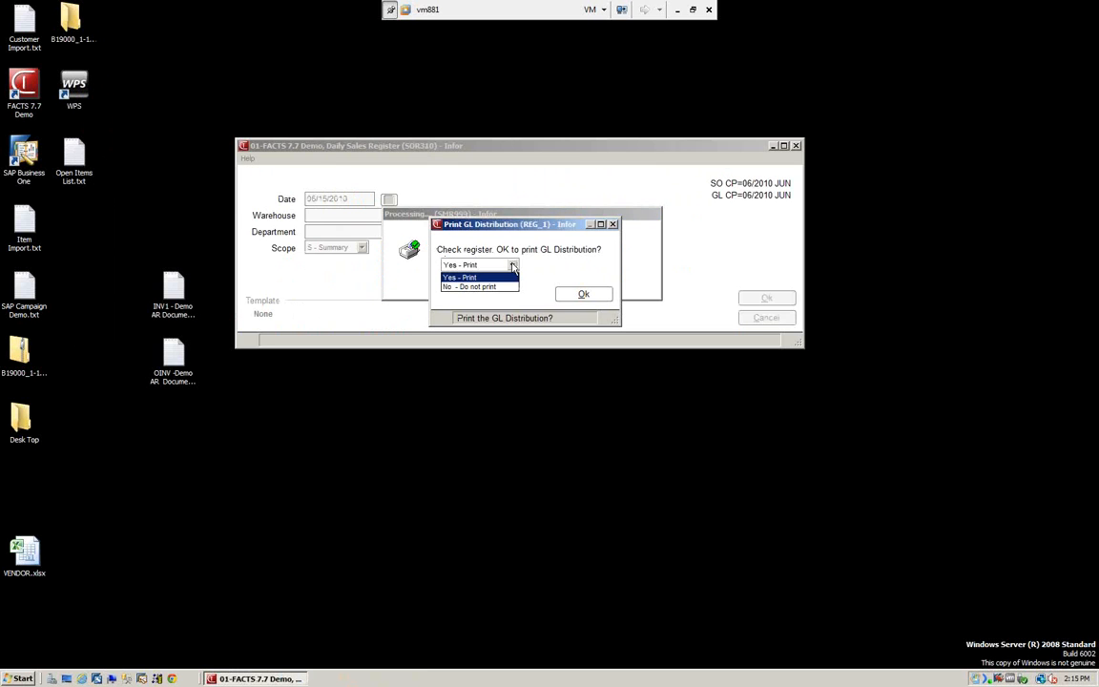
{"action": "left_click", "coordinate": [490, 278]}
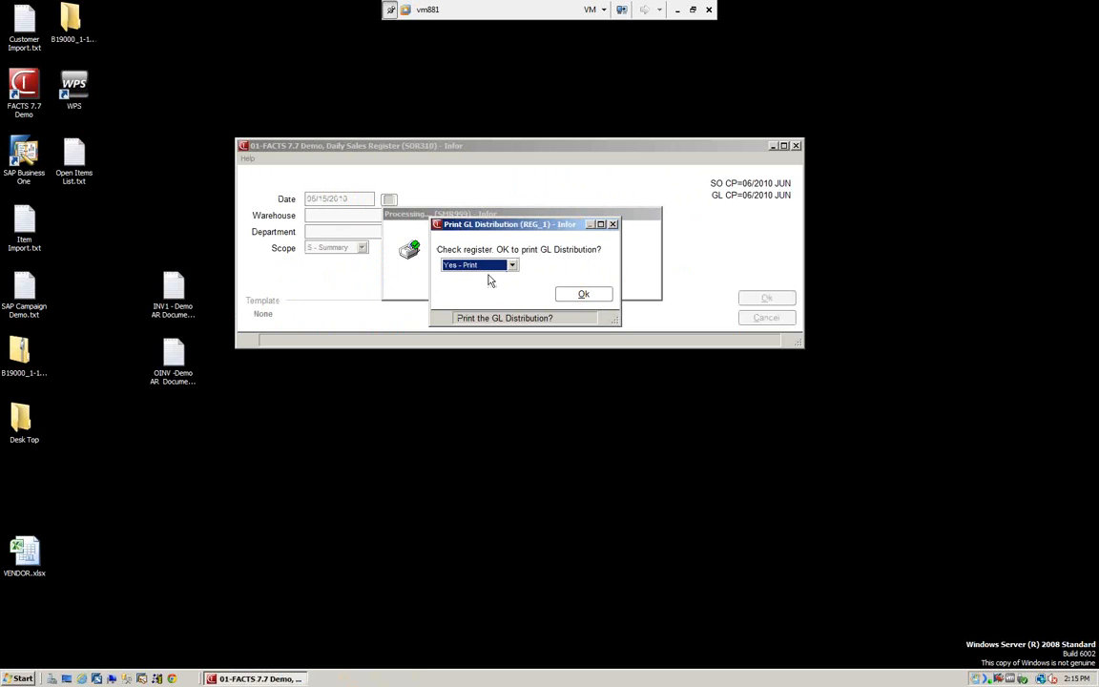
{"action": "left_click", "coordinate": [595, 295]}
{"action": "scroll", "coordinate": [547, 245], "scroll_direction": "down", "scroll_amount": 4}
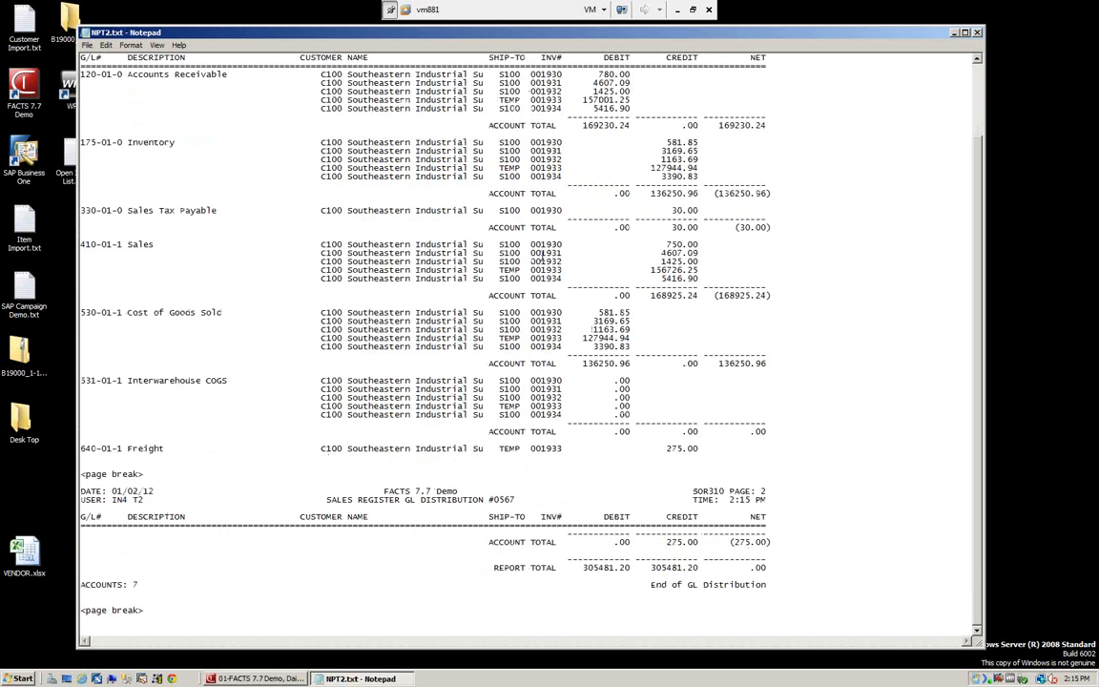
{"action": "scroll", "coordinate": [540, 256], "scroll_direction": "up", "scroll_amount": 3}
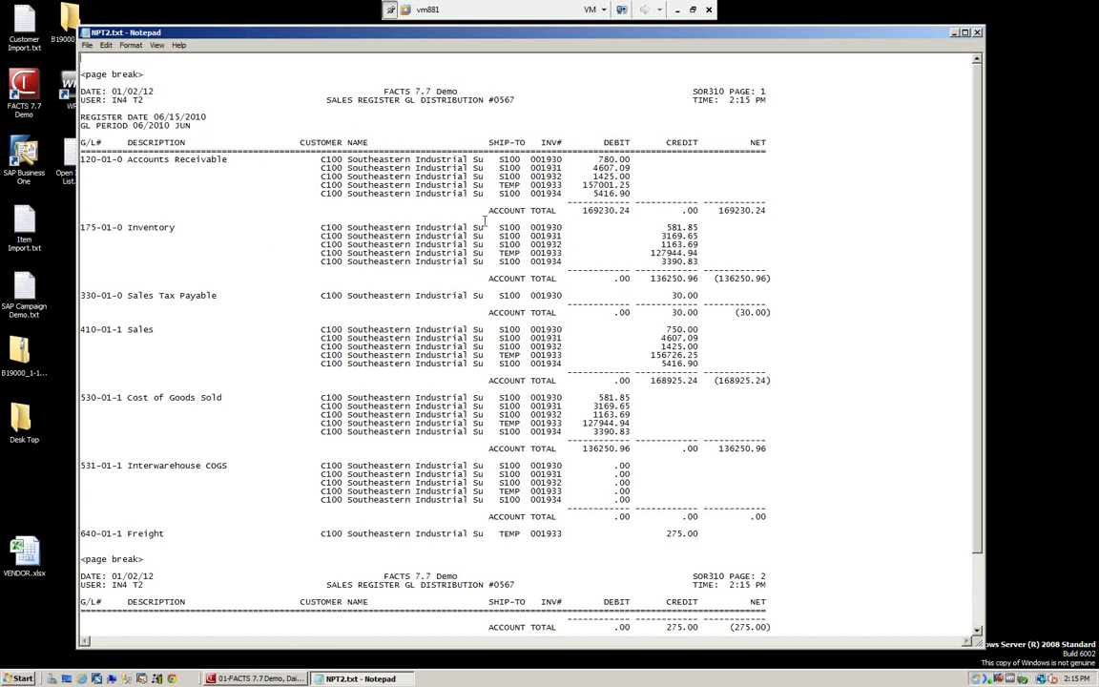
{"action": "left_click", "coordinate": [979, 35]}
Choose YES to update the sales register, acknowledging the line update, header update, GL posting and invoice publish notices
{"action": "left_click", "coordinate": [519, 264]}
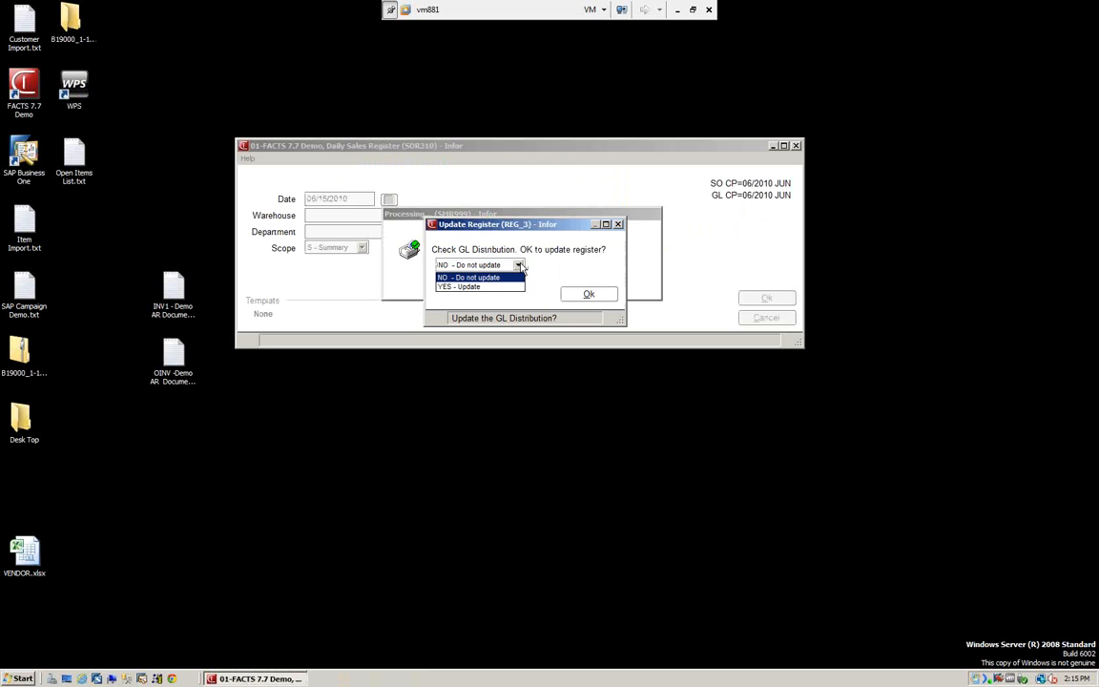
{"action": "left_click", "coordinate": [478, 286]}
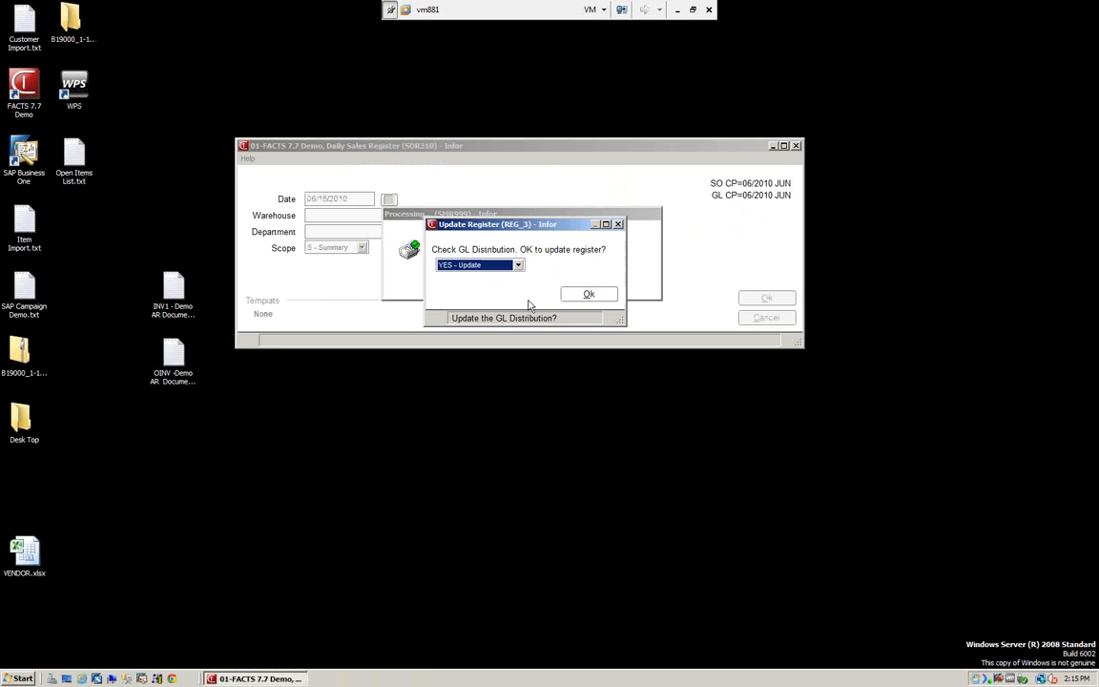
{"action": "left_click", "coordinate": [589, 295]}
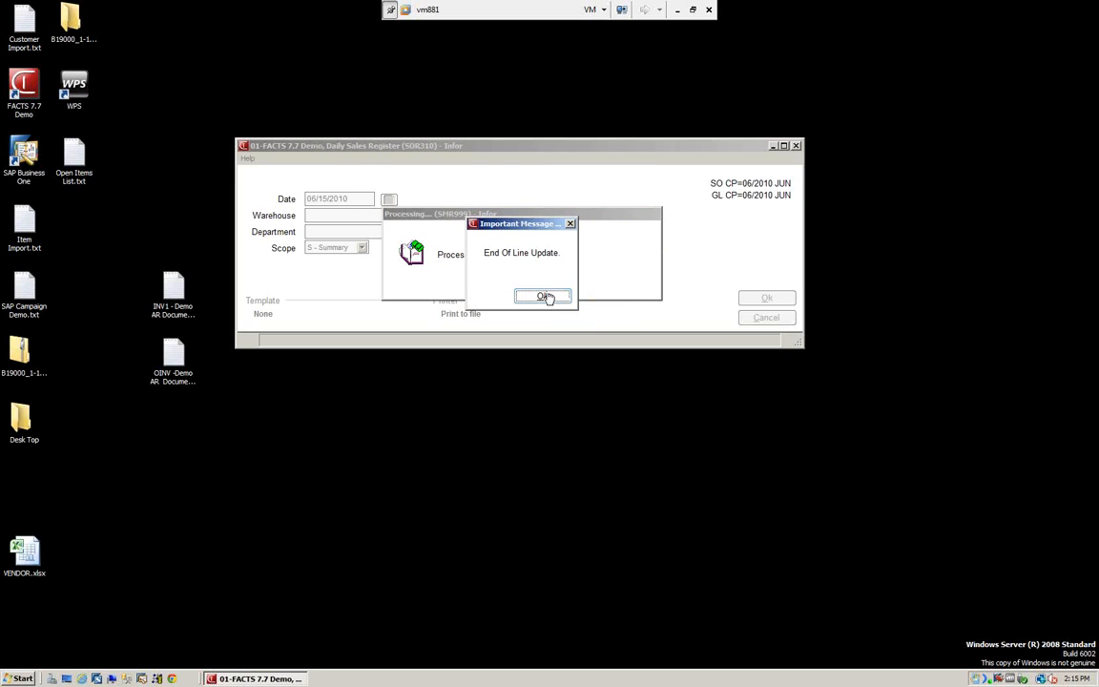
{"action": "left_click", "coordinate": [546, 296]}
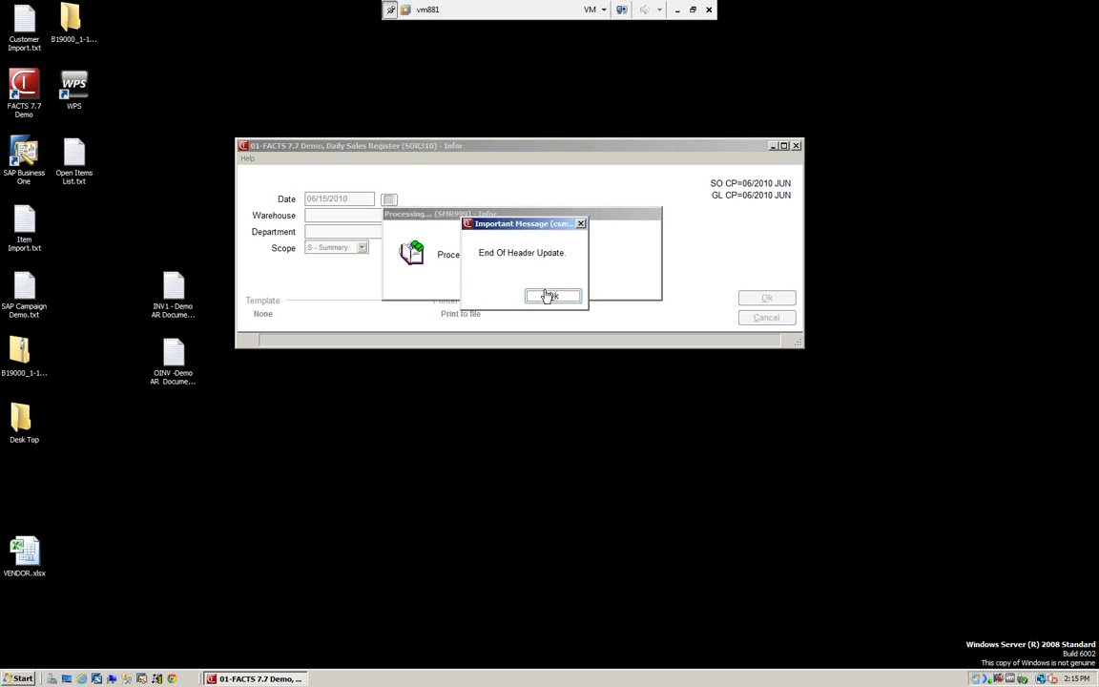
{"action": "left_click", "coordinate": [547, 297]}
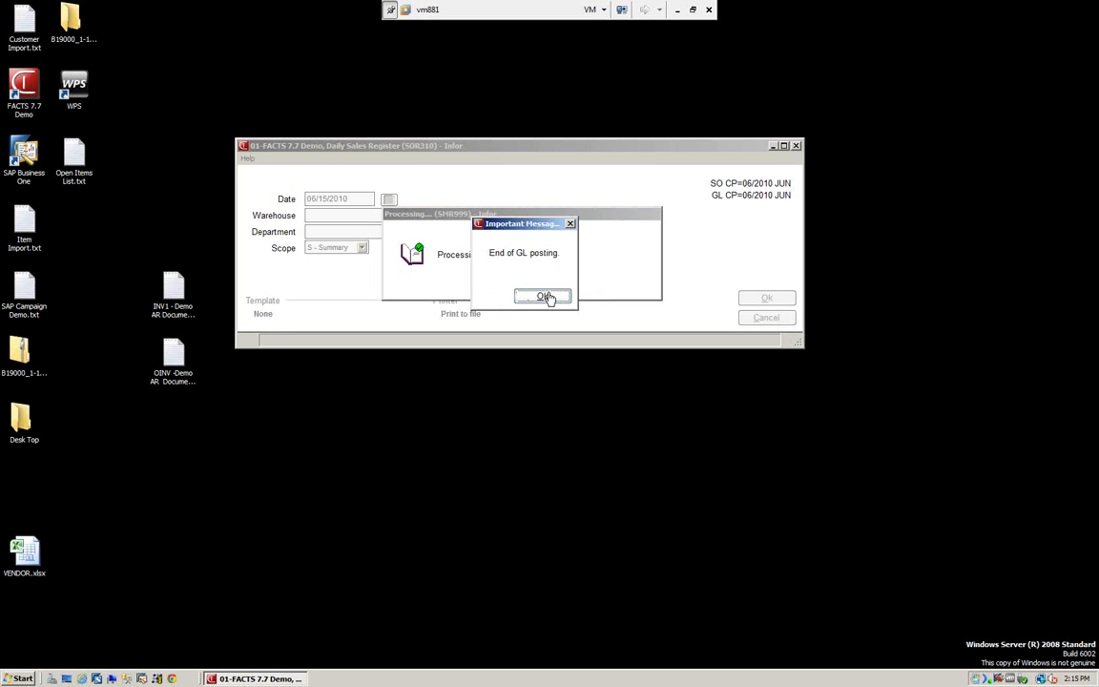
{"action": "left_click", "coordinate": [546, 297]}
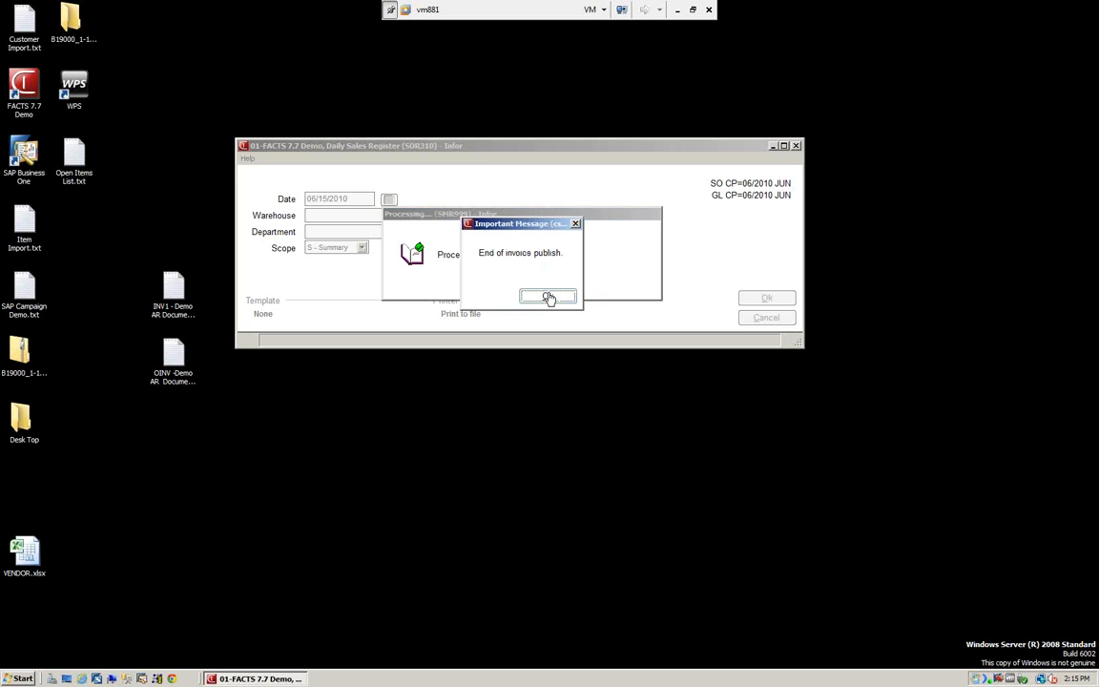
{"action": "left_click", "coordinate": [547, 298]}
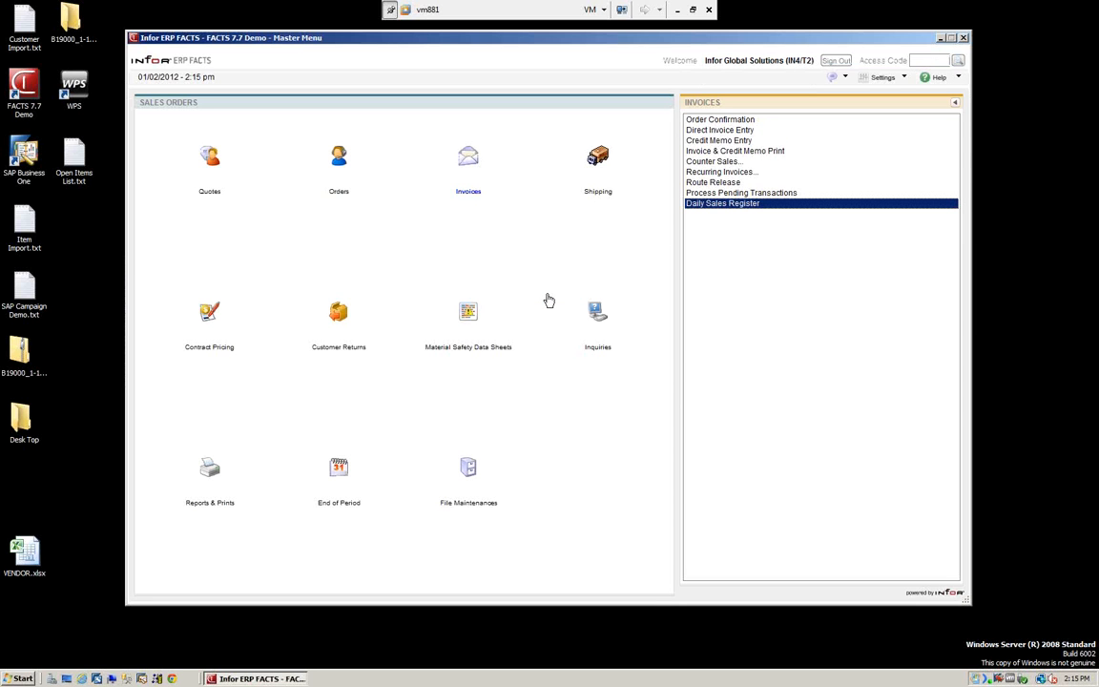
Open the Daily Sales Register again for 06/15/2010, accept the date notice, and include all warehouses
{"action": "double_click", "coordinate": [710, 206]}
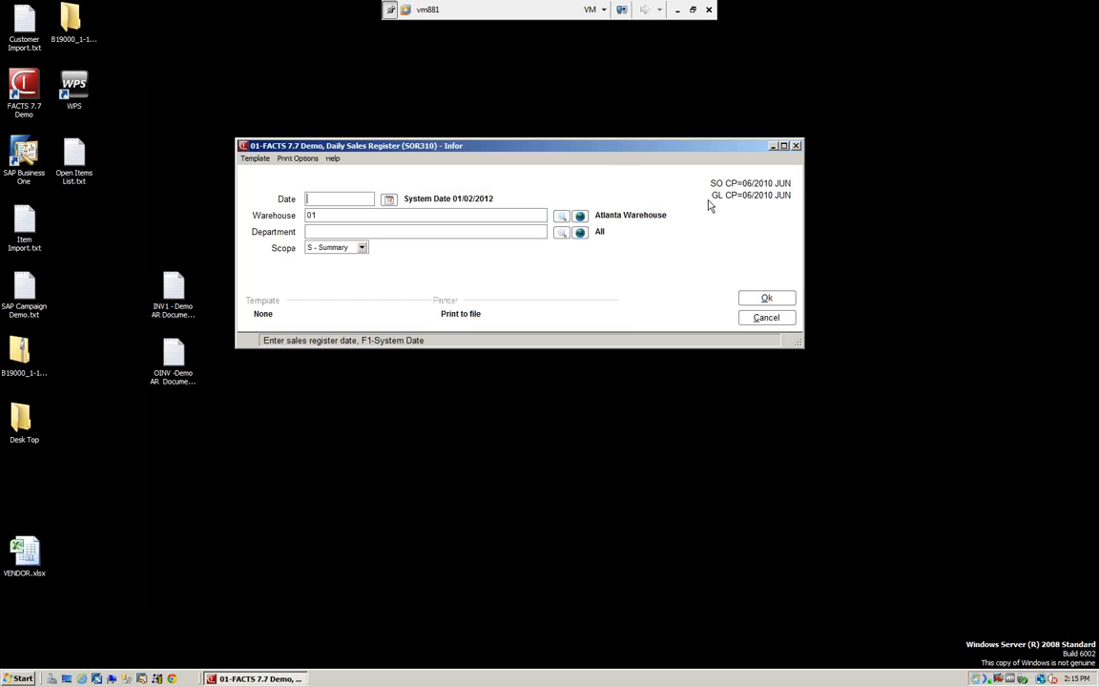
{"action": "type", "text": "06/15/2010"}
{"action": "key", "text": "Return"}
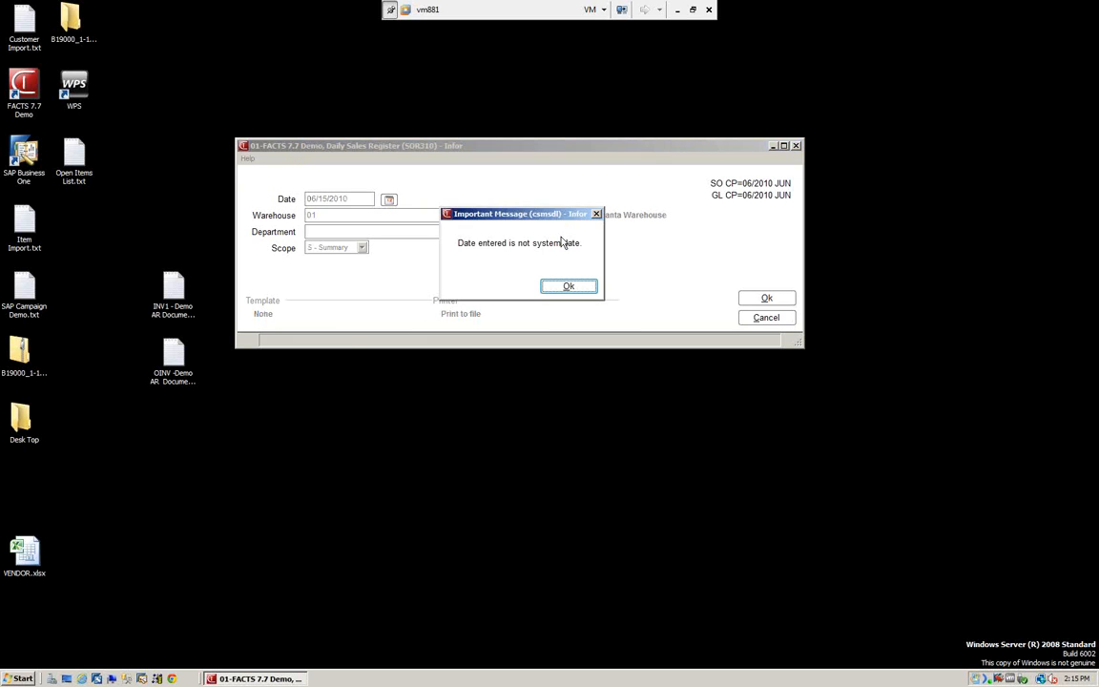
{"action": "left_click", "coordinate": [563, 286]}
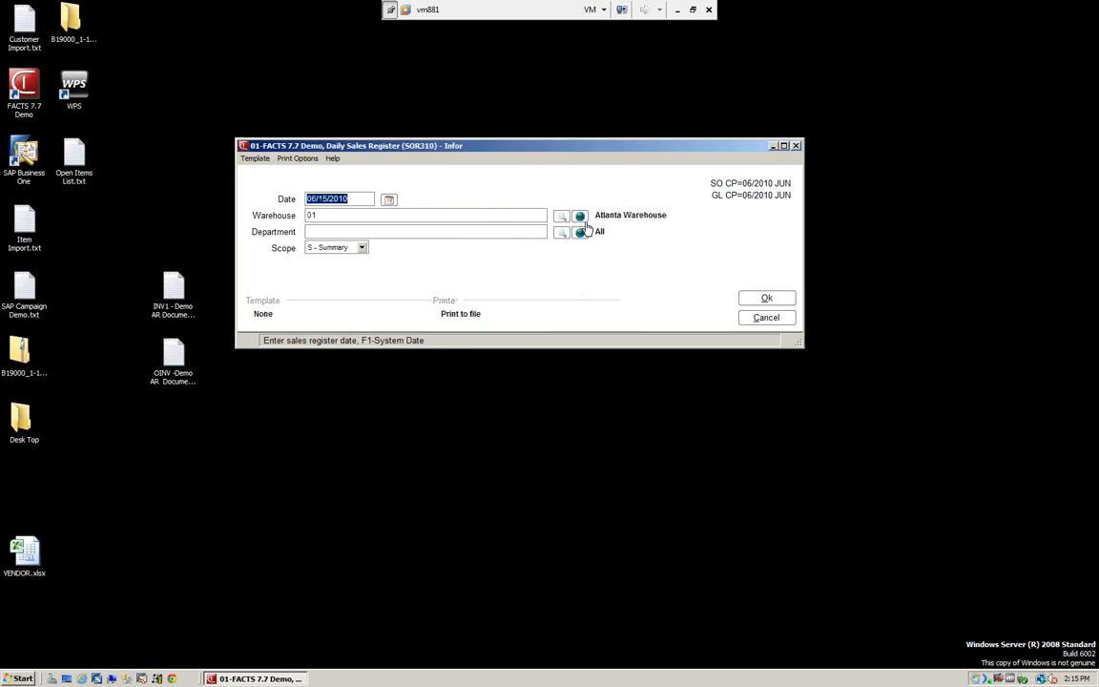
{"action": "left_click", "coordinate": [580, 215]}
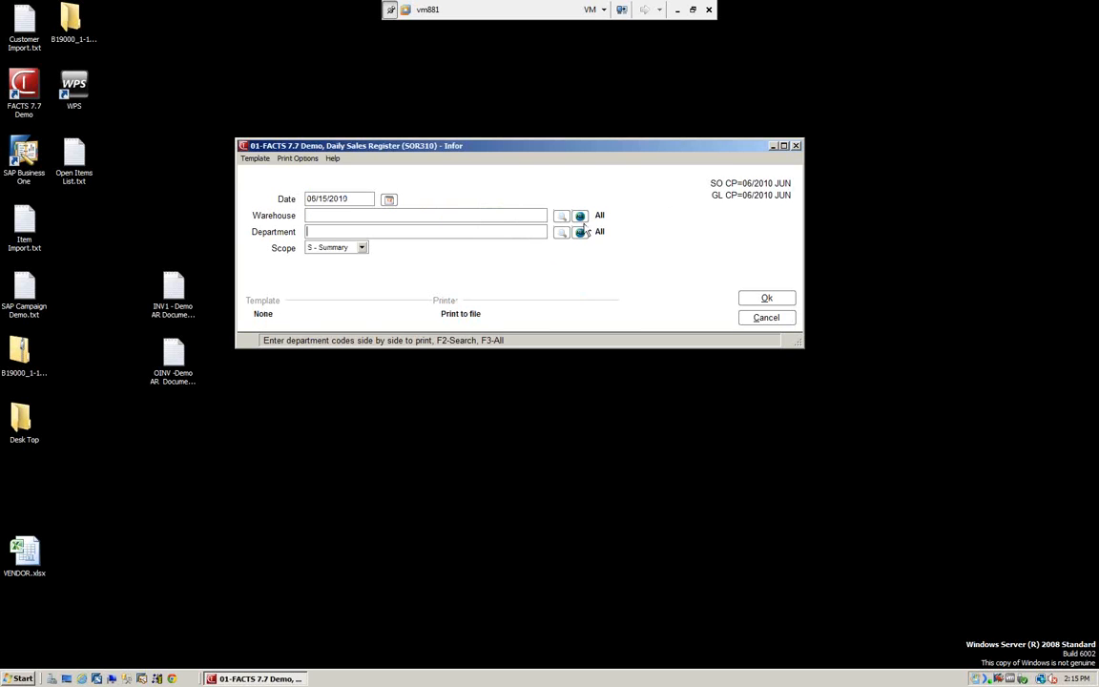
Run the register in summary to check for remaining invoices, acknowledge the notice, and close the report
{"action": "left_click", "coordinate": [769, 299]}
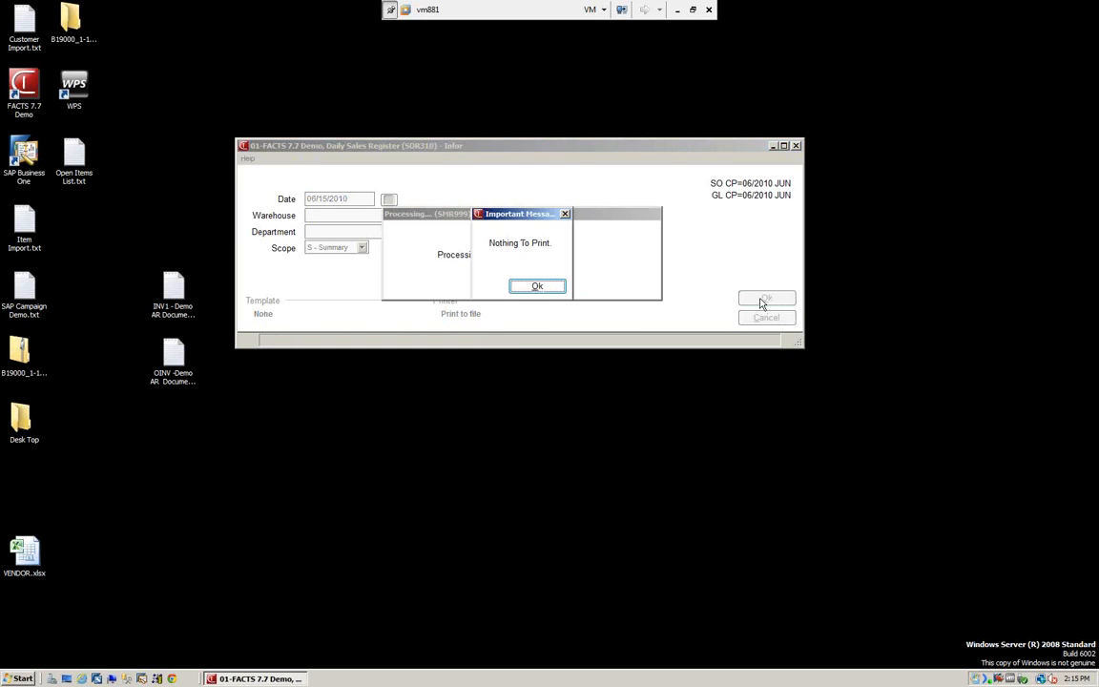
{"action": "left_click", "coordinate": [536, 286]}
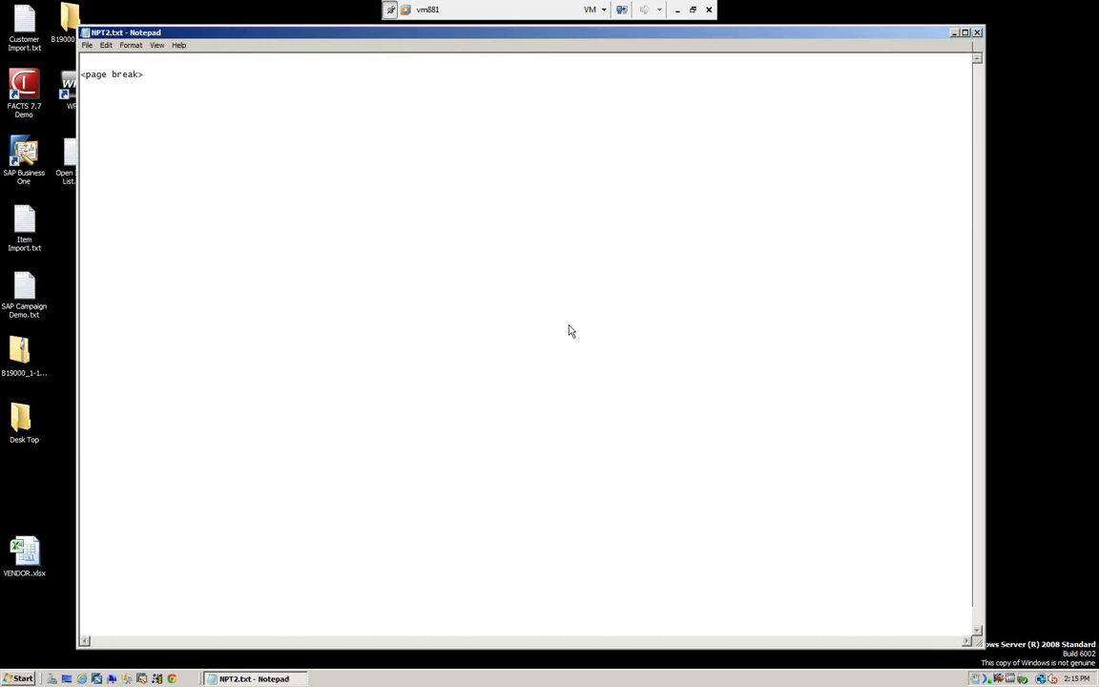
{"action": "left_click", "coordinate": [977, 34]}
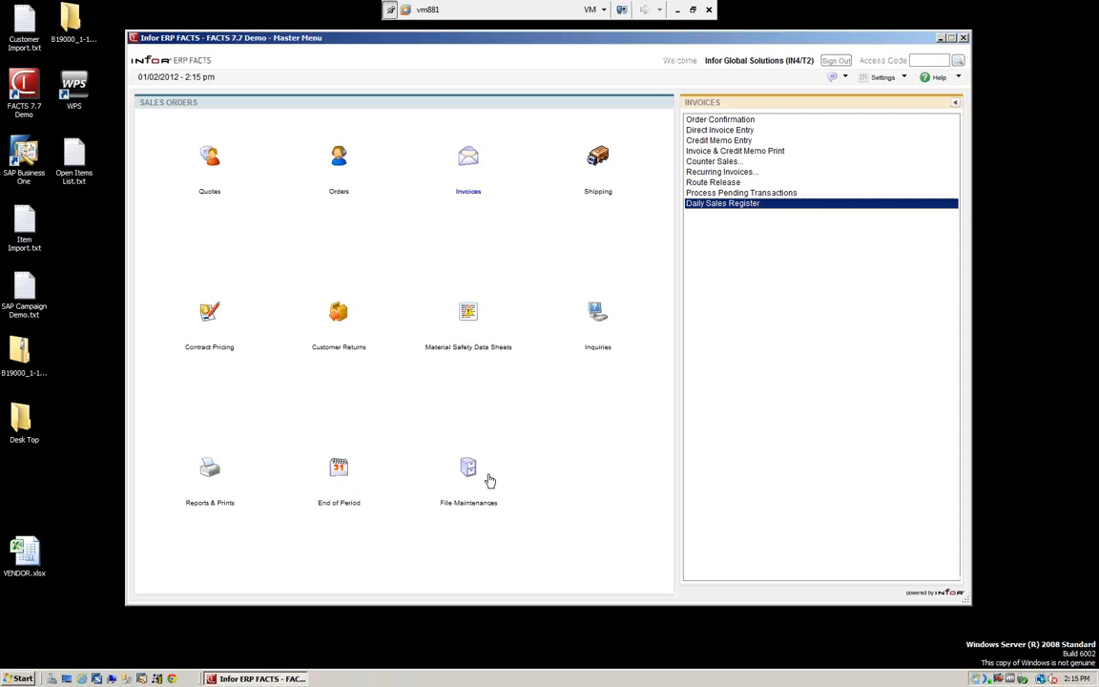
Open Document Inquiry from the Sales Orders inquiries, set the document type to Past Invoice, and look up invoice 001926
{"action": "left_click", "coordinate": [598, 318]}
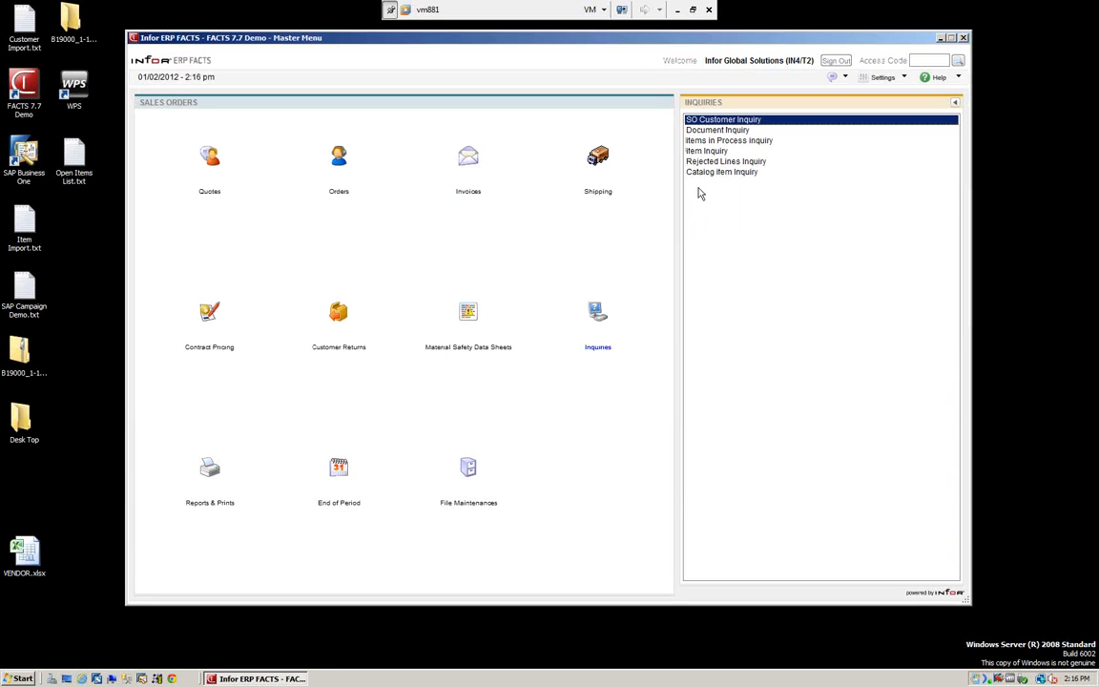
{"action": "double_click", "coordinate": [713, 130]}
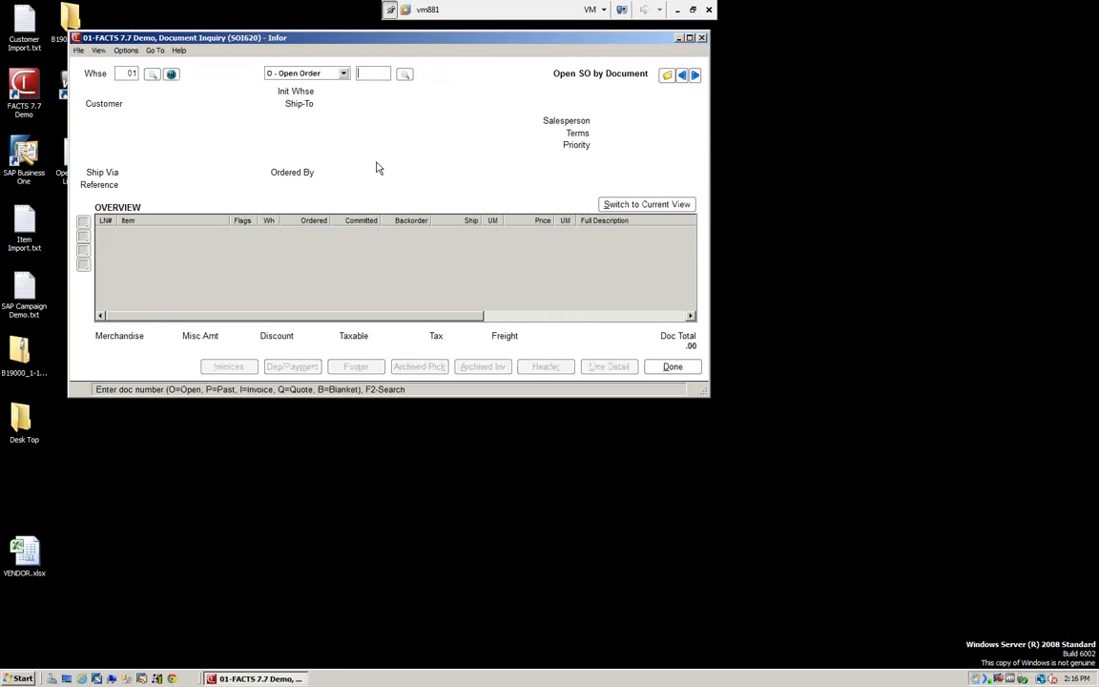
{"action": "left_click", "coordinate": [343, 74]}
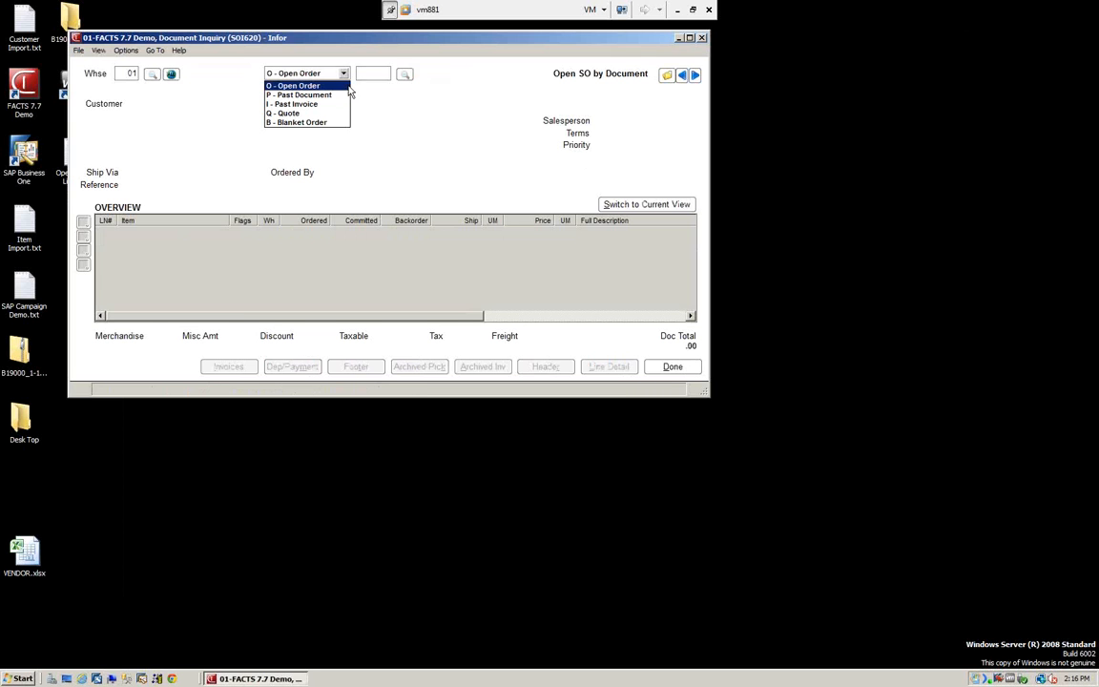
{"action": "left_click", "coordinate": [320, 96]}
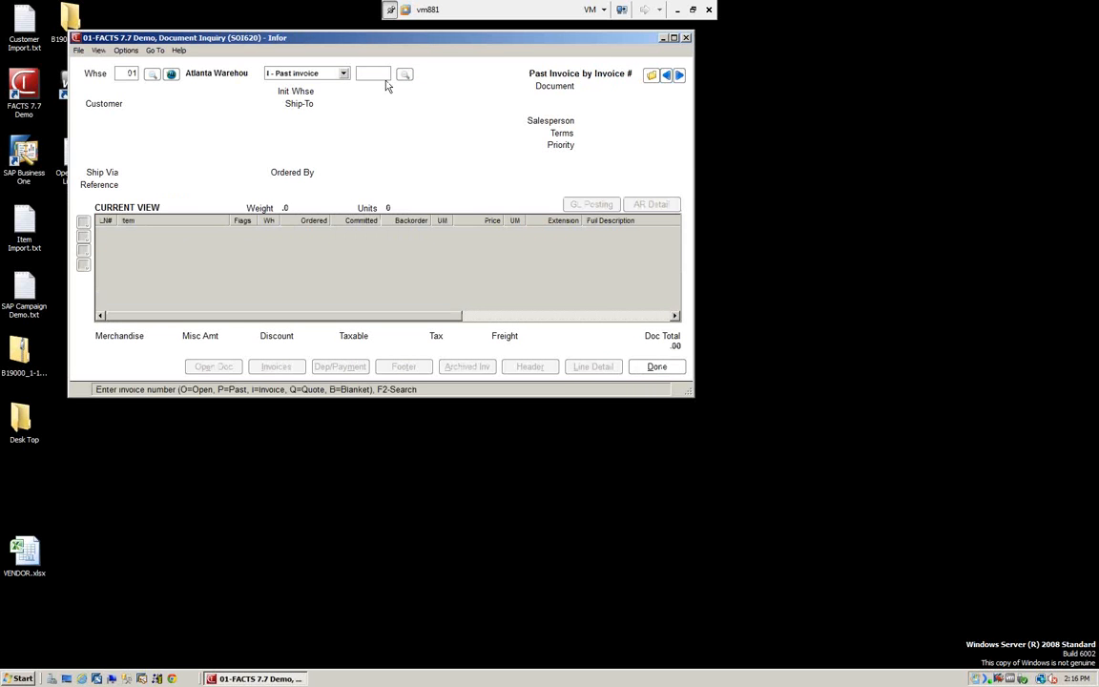
{"action": "type", "text": "001926"}
{"action": "key", "text": "Return"}
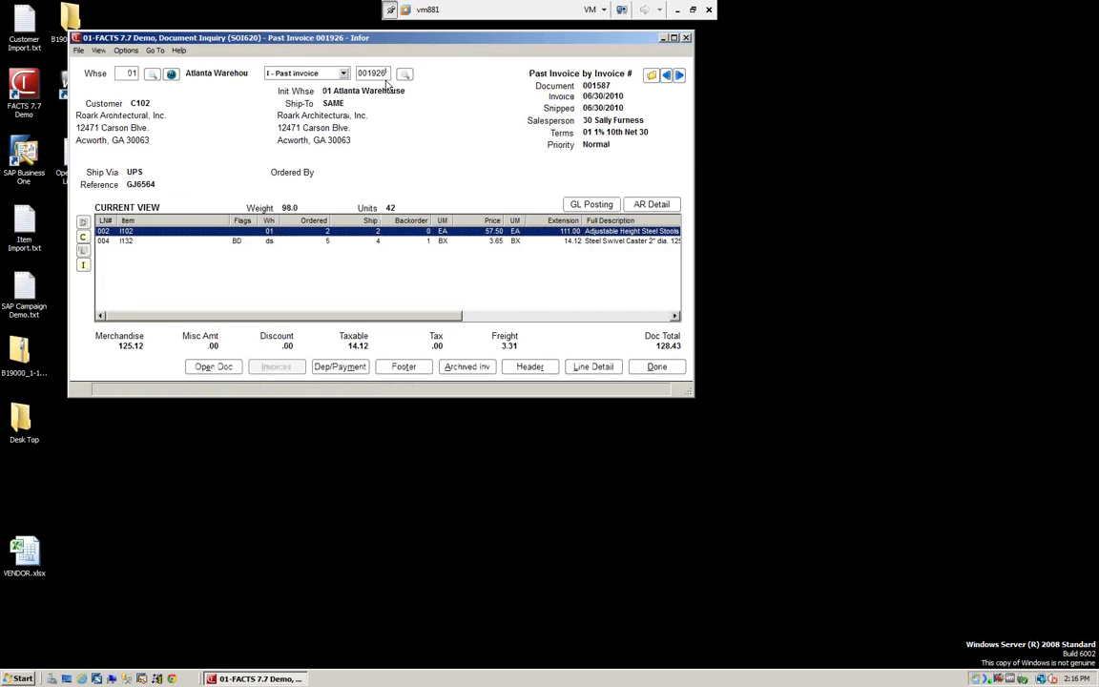
Find invoice 001930 through the past invoice search, view its details, and exit Document Inquiry
{"action": "left_click", "coordinate": [405, 74]}
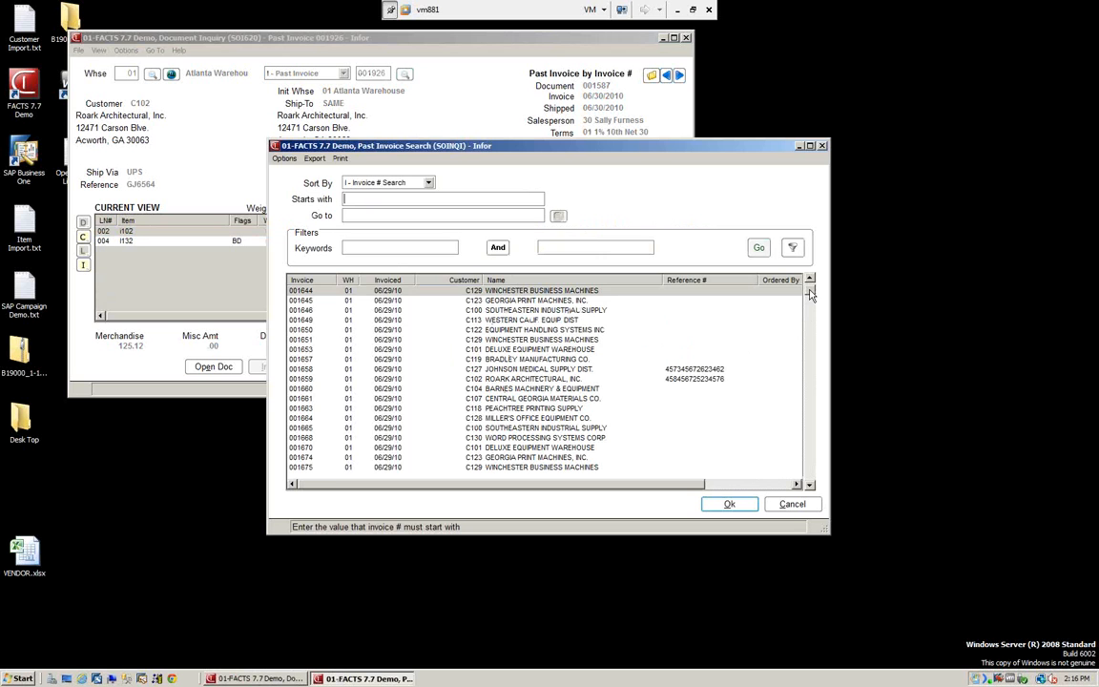
{"action": "left_click_drag", "start_coordinate": [809, 294], "coordinate": [804, 375]}
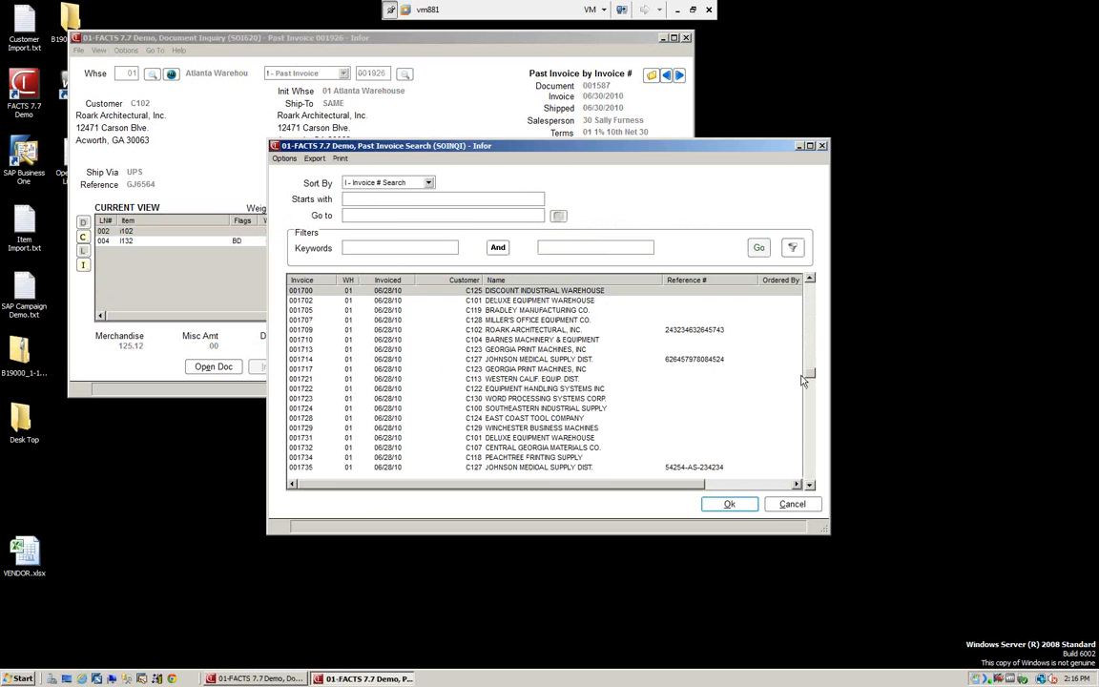
{"action": "left_click", "coordinate": [631, 449]}
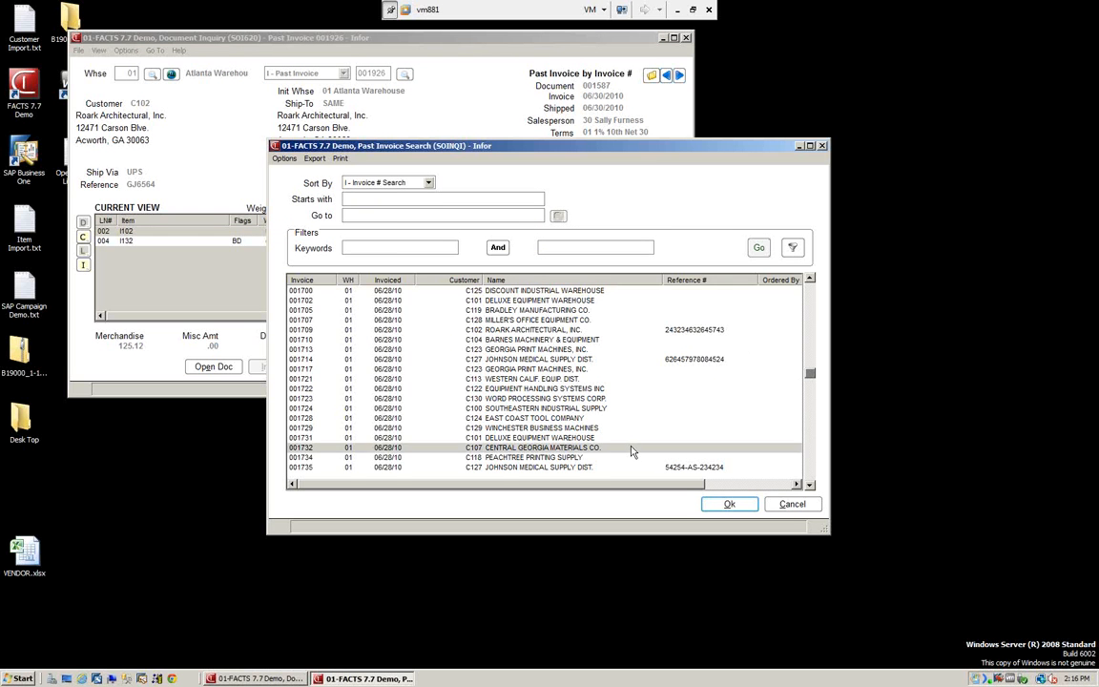
{"action": "scroll", "coordinate": [629, 452], "scroll_direction": "down", "scroll_amount": 10}
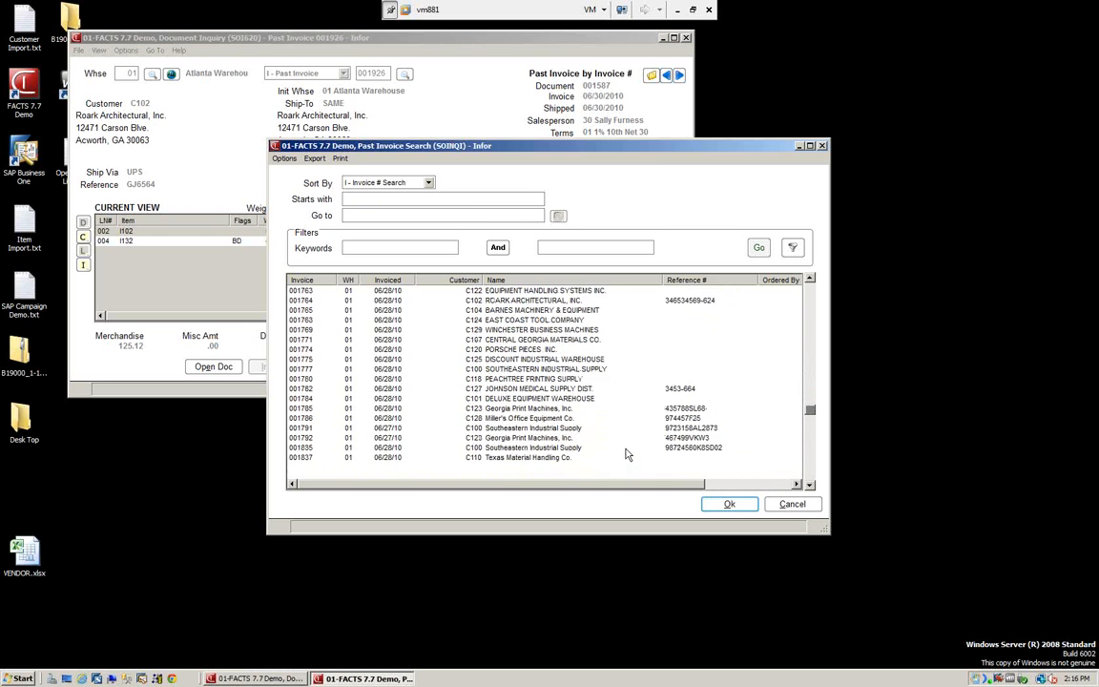
{"action": "scroll", "coordinate": [627, 454], "scroll_direction": "down", "scroll_amount": 15}
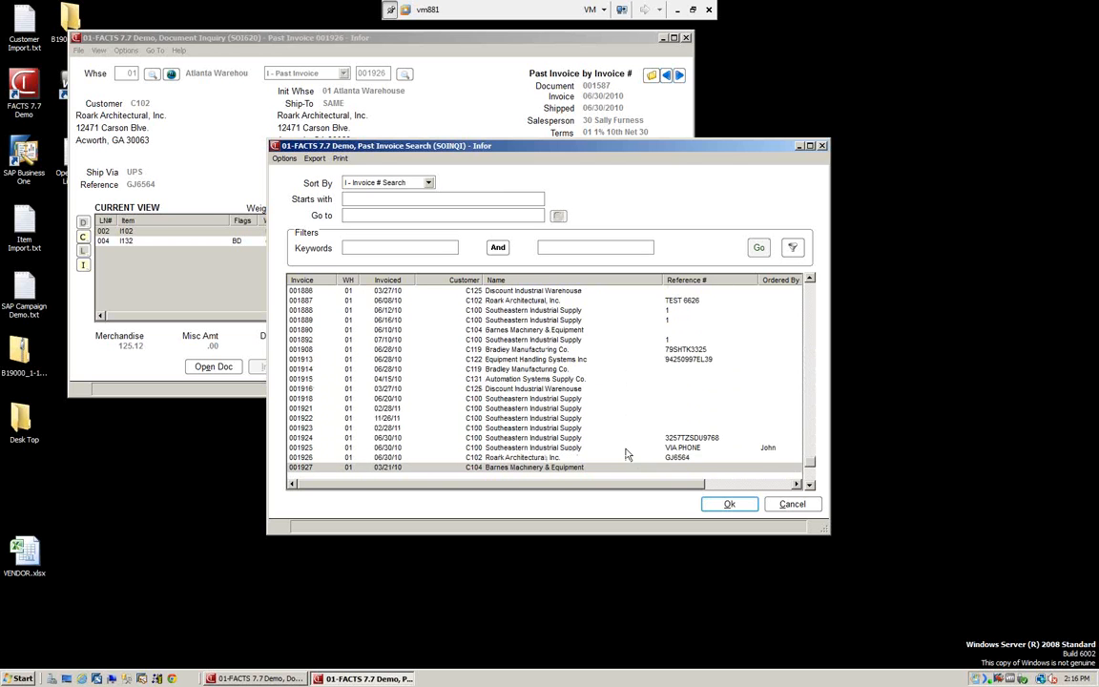
{"action": "scroll", "coordinate": [627, 454], "scroll_direction": "down", "scroll_amount": 5}
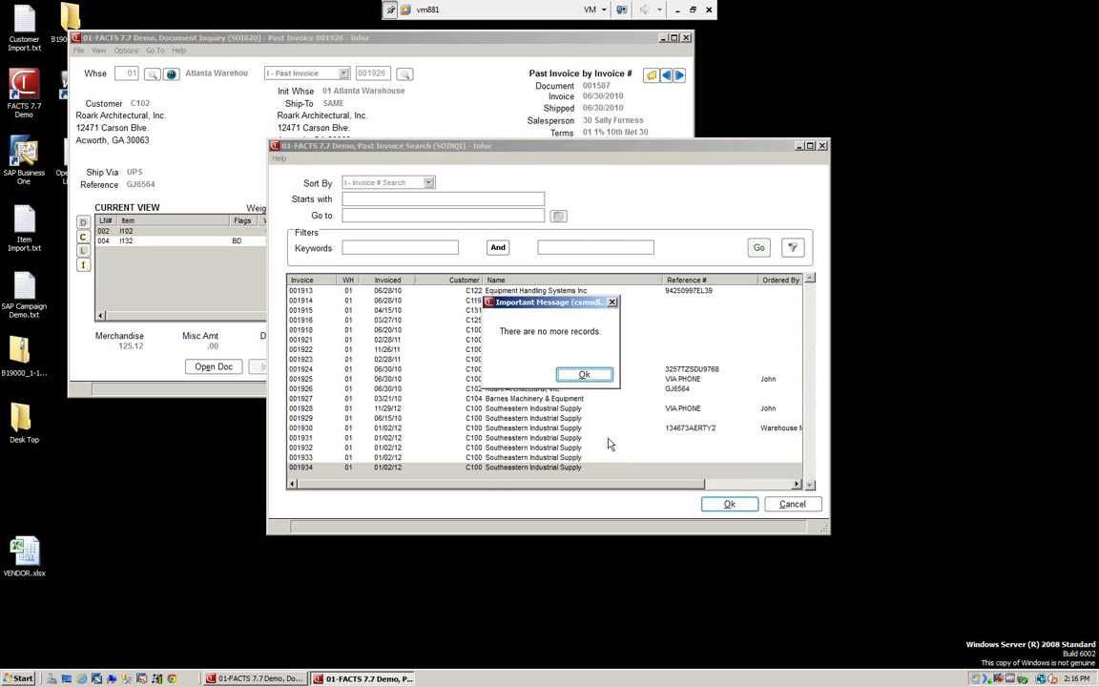
{"action": "key", "text": "Return"}
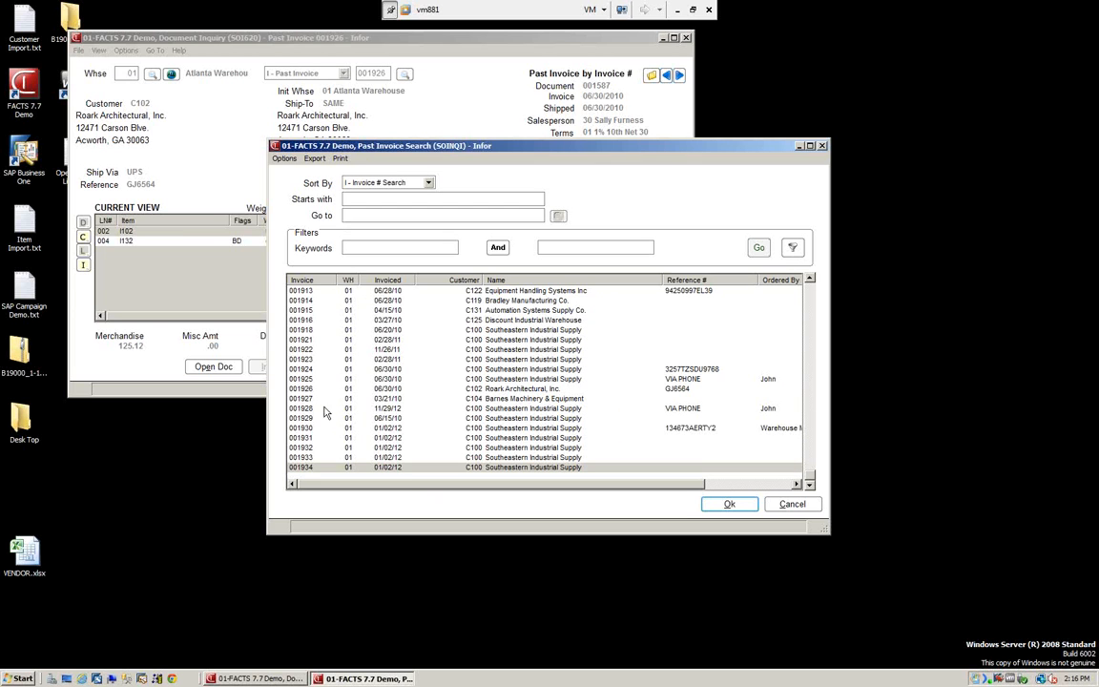
{"action": "left_click", "coordinate": [301, 430]}
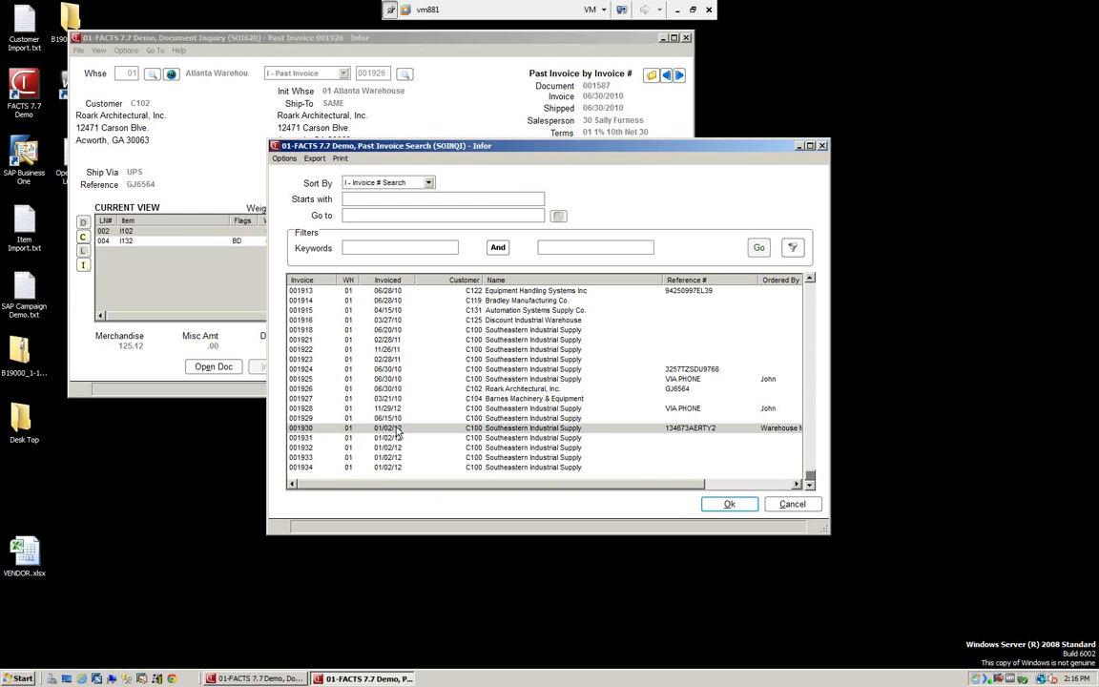
{"action": "left_click", "coordinate": [743, 508]}
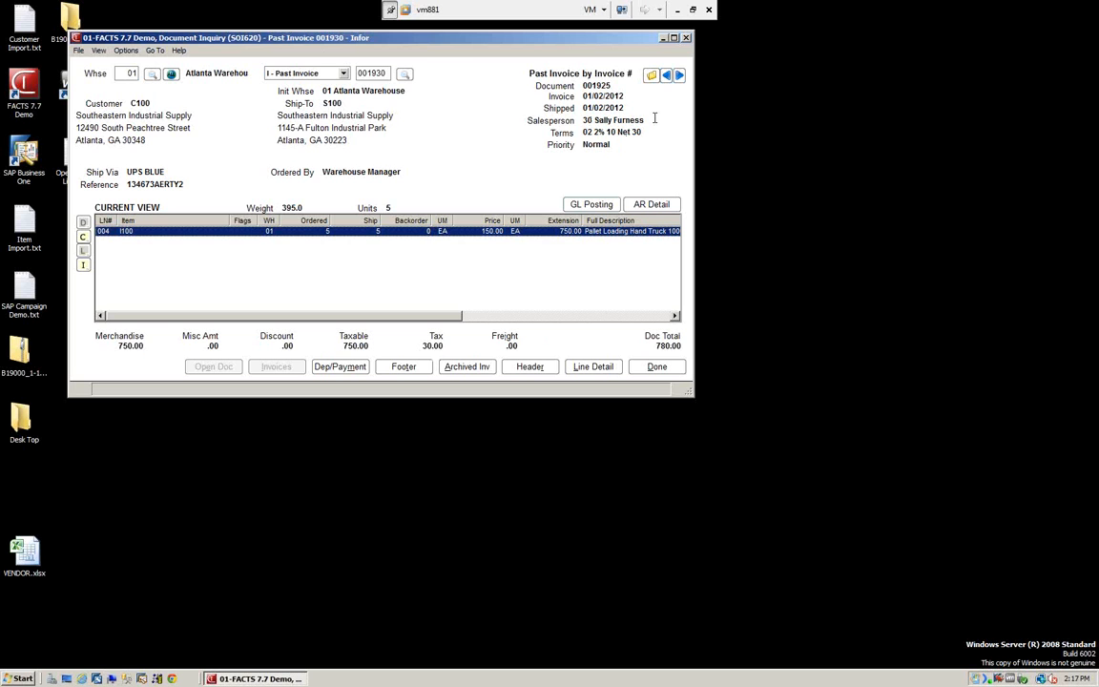
{"action": "left_click", "coordinate": [662, 370]}
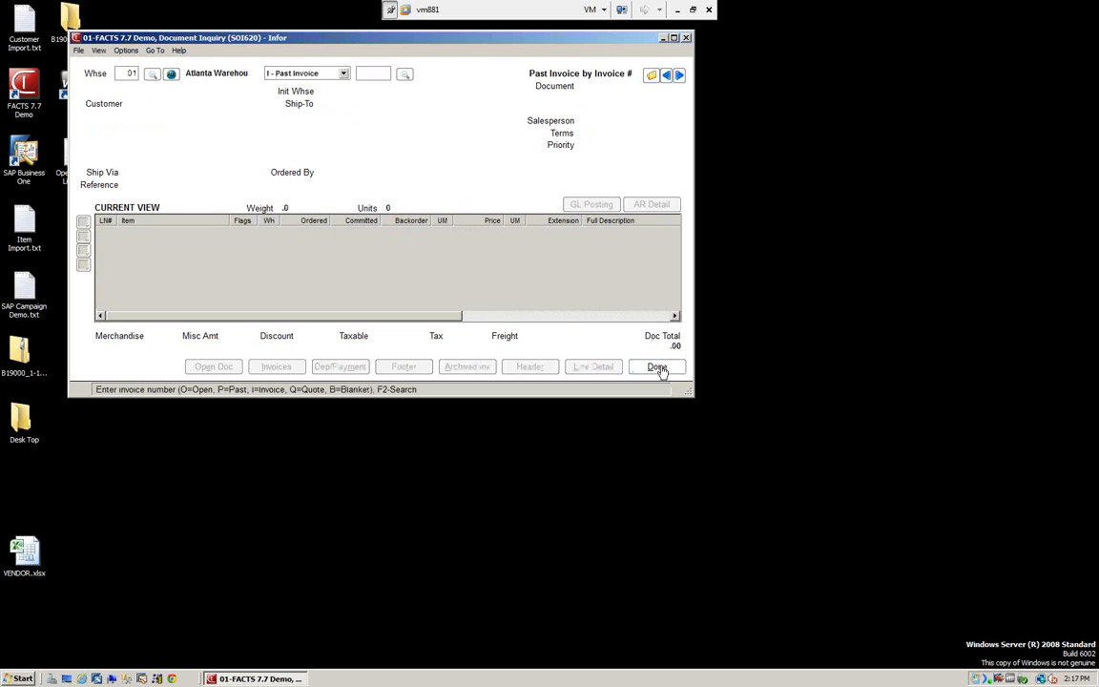
{"action": "left_click", "coordinate": [659, 368]}
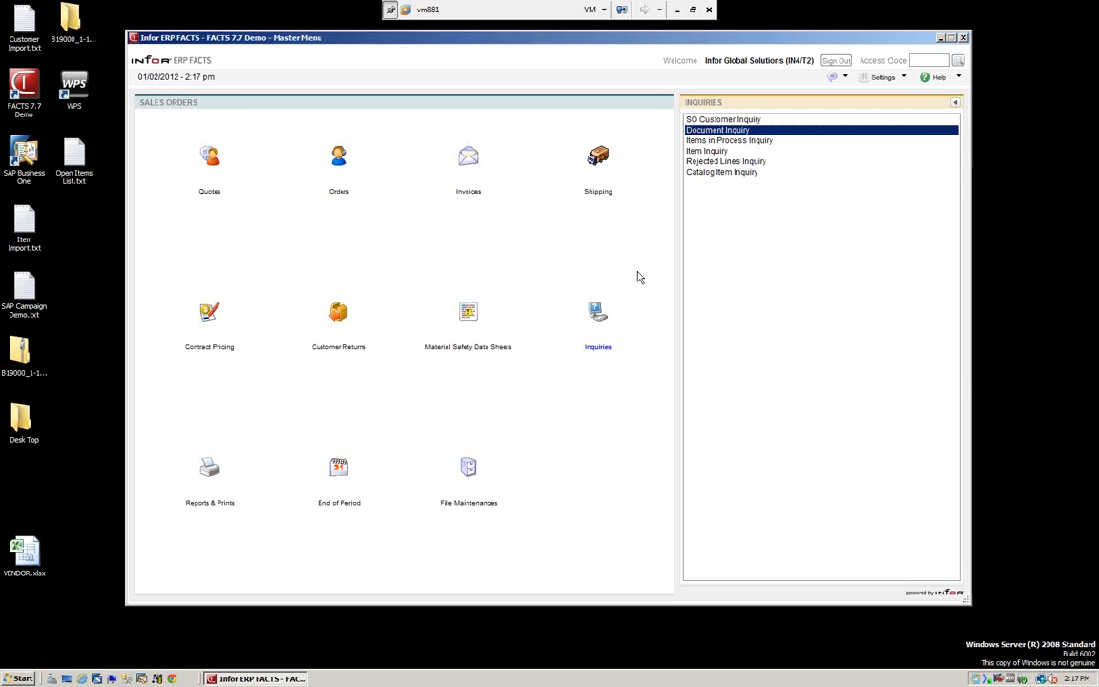